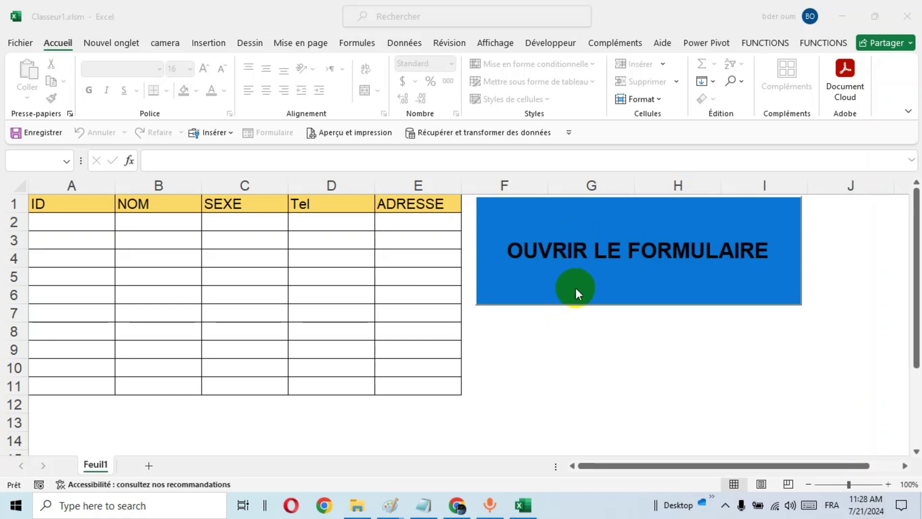
Preview the UserForm1 entry form from the sheet, close it, and show the Développeur tab.
click(570, 265)
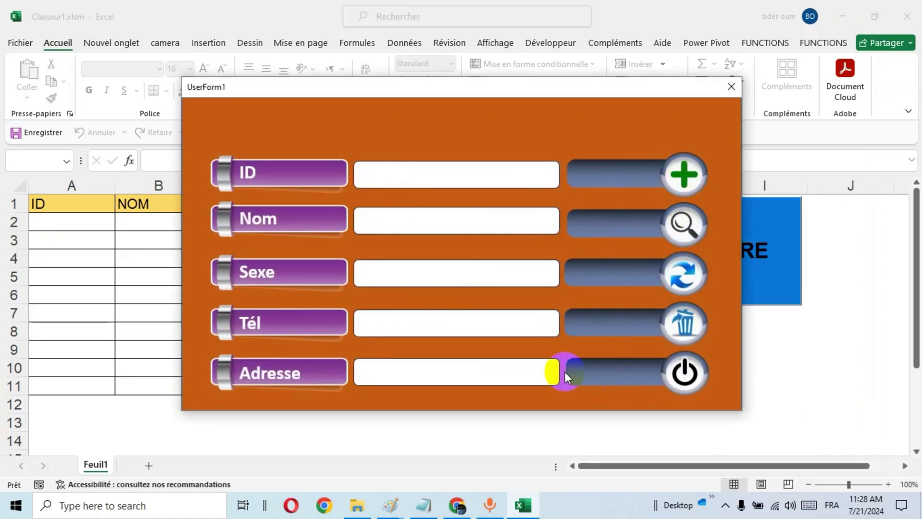
click(732, 87)
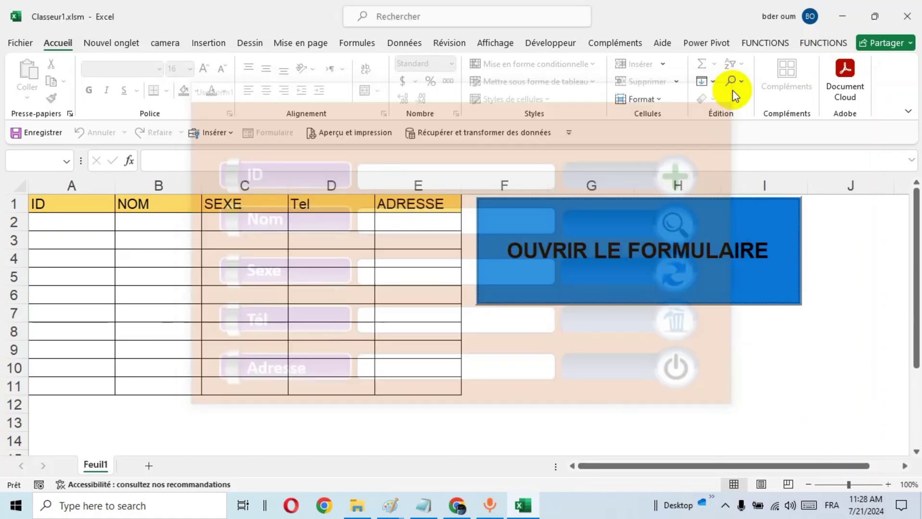
click(550, 43)
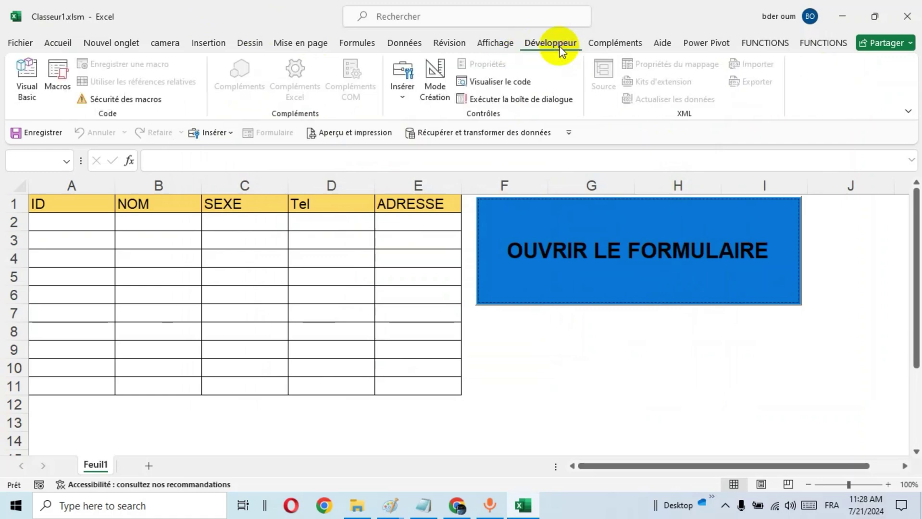
Open UserForm1 in the VBA editor, draw TextBox1 over the ID field, and run the form.
click(30, 85)
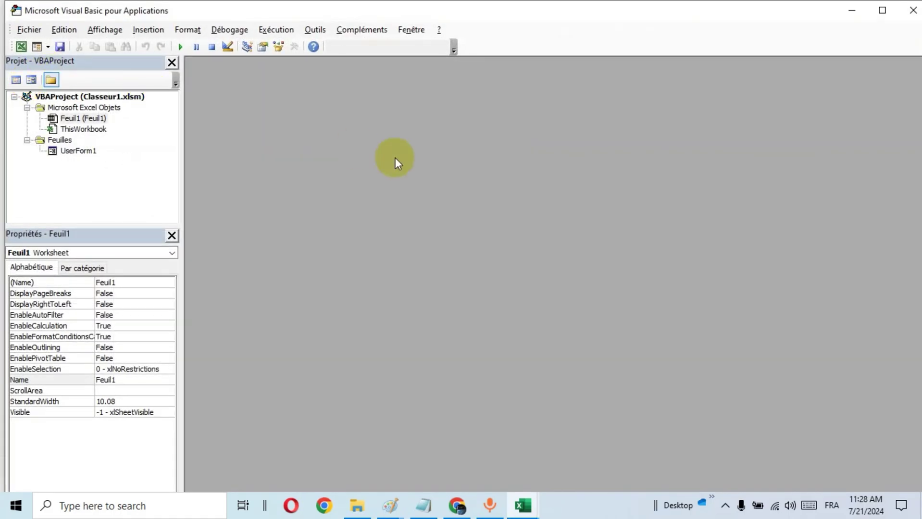
double_click(88, 153)
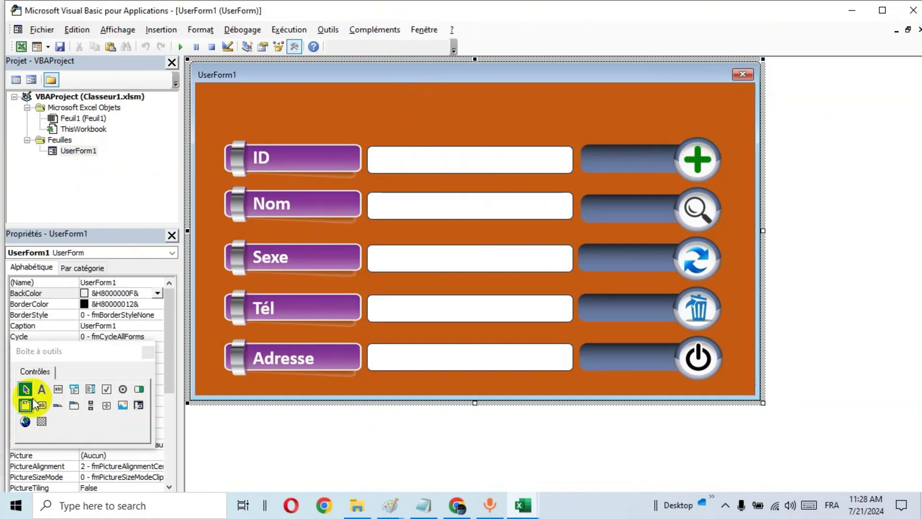
click(59, 390)
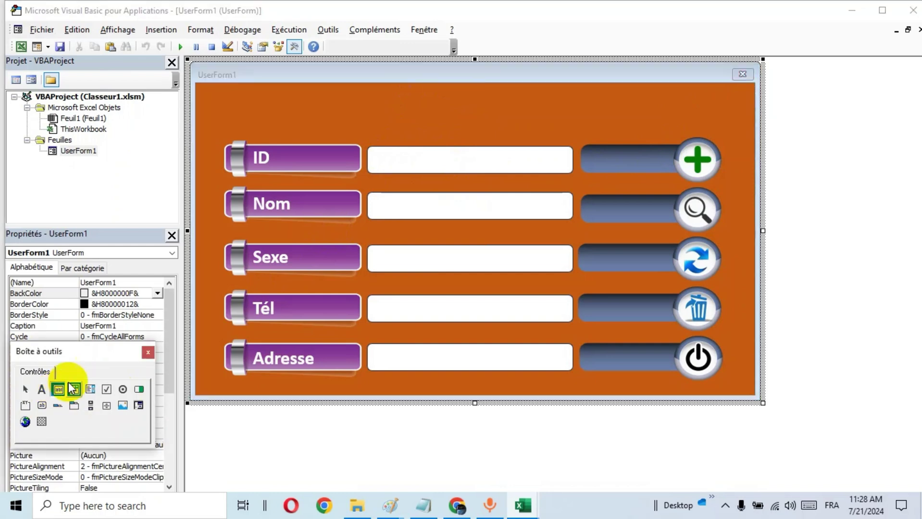
drag(374, 150, 555, 177)
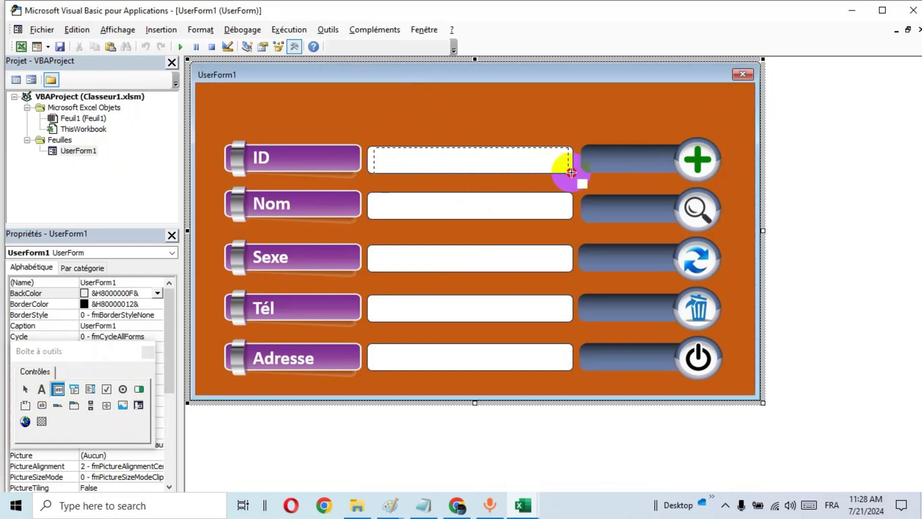
drag(555, 177, 571, 171)
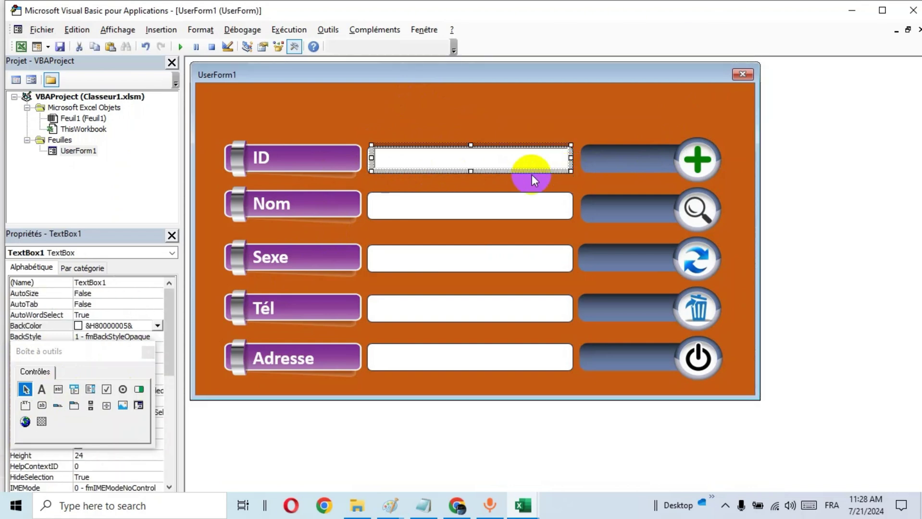
drag(81, 355, 117, 90)
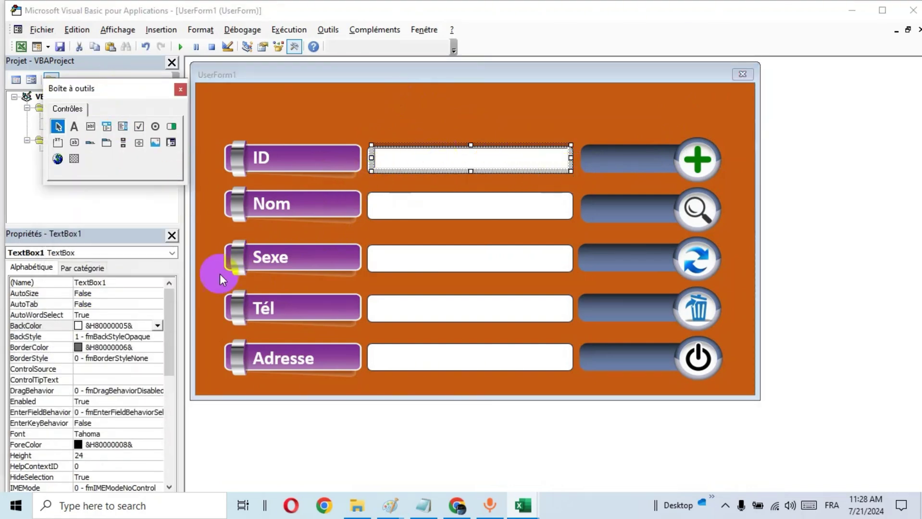
click(431, 99)
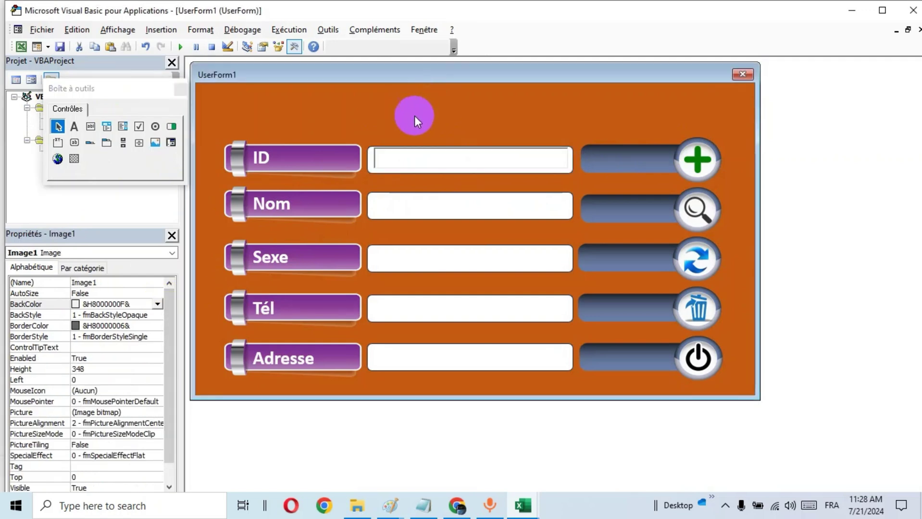
click(180, 46)
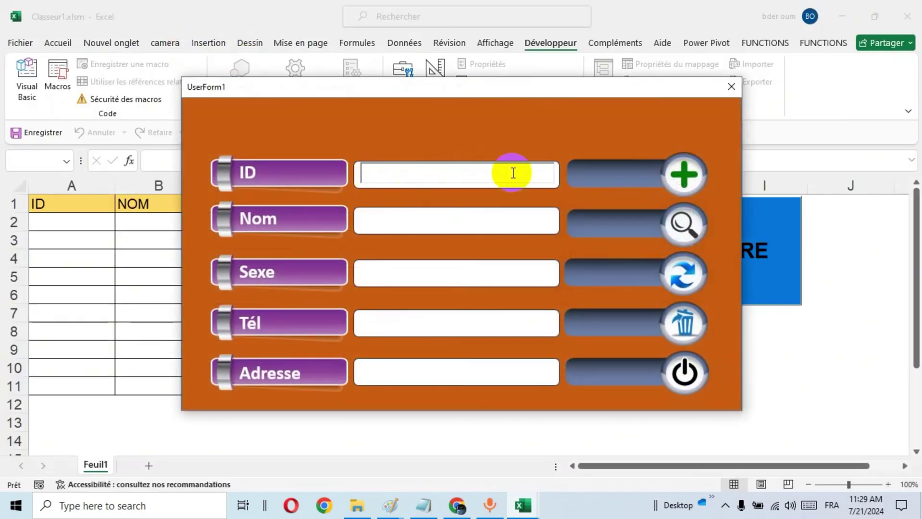
Close the running form and set the ID text box Height to 25.
click(731, 87)
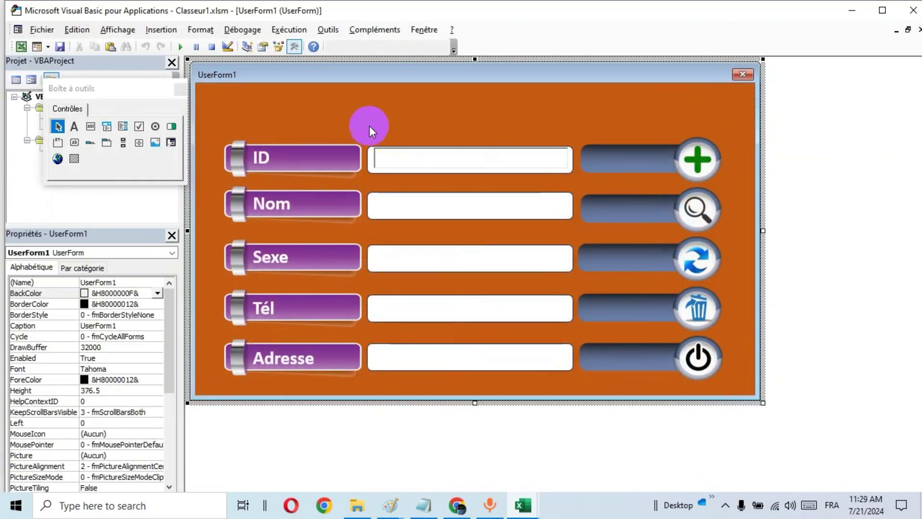
click(448, 162)
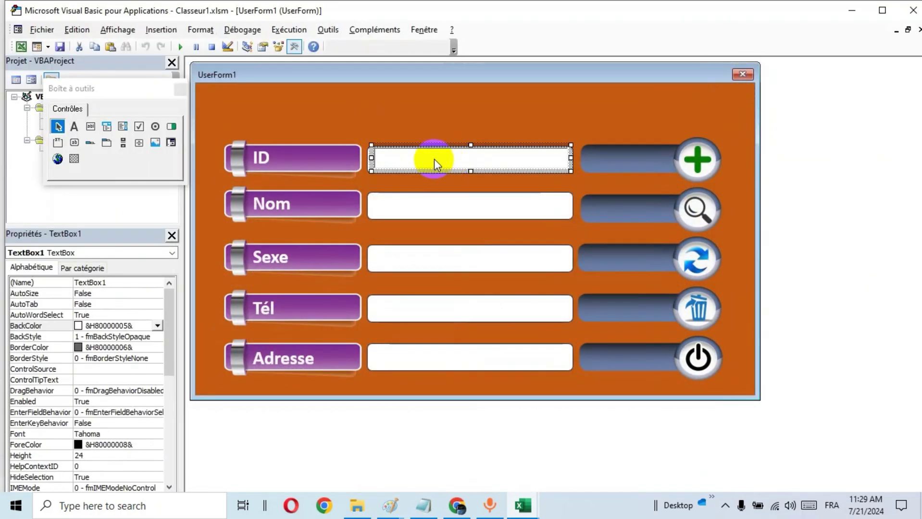
click(117, 457)
key(BackSpace)
text(5)
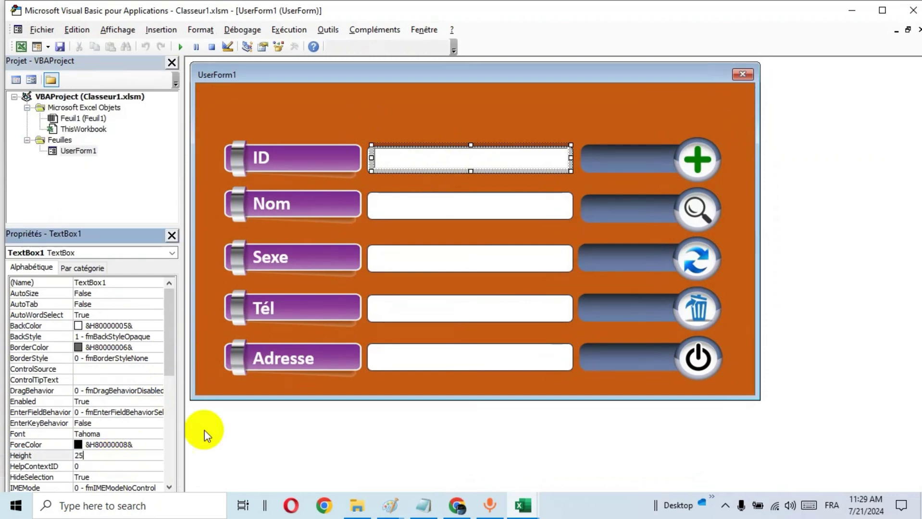
key(Return)
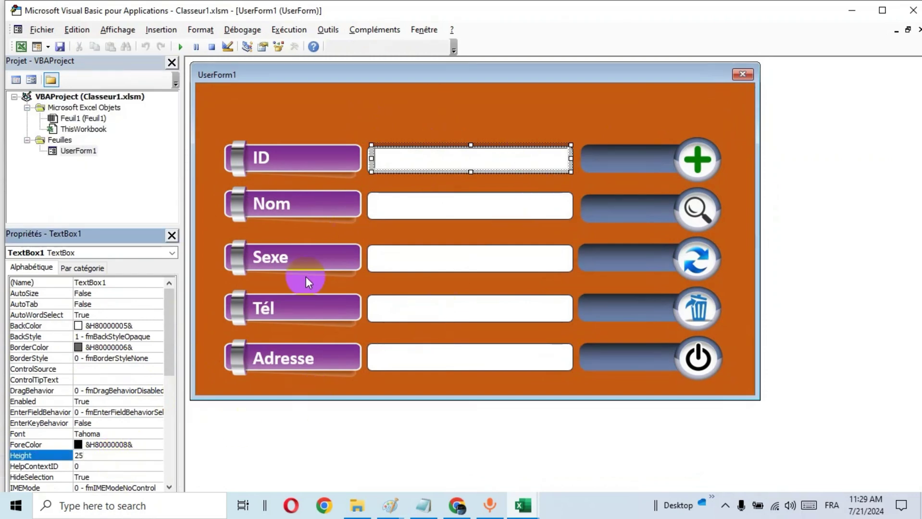
Give the ID text box a bold 16-point Tahoma font.
drag(168, 311, 162, 355)
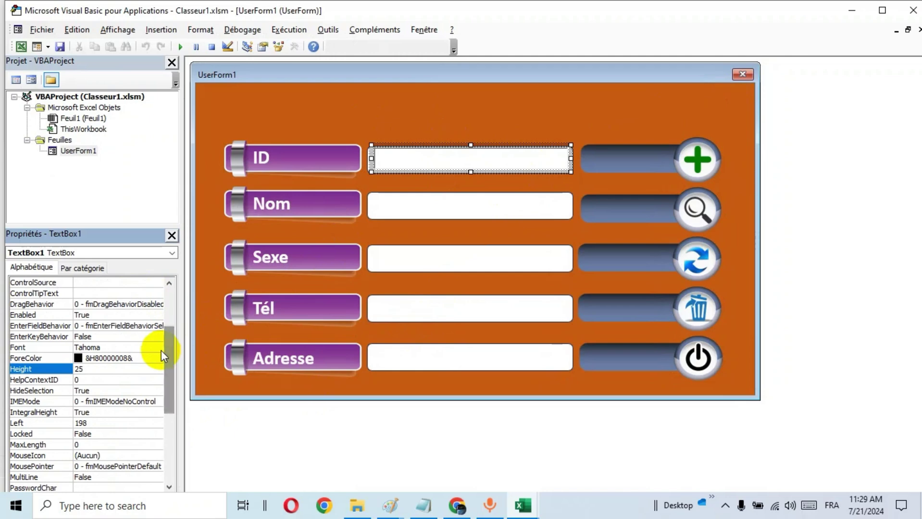
click(125, 349)
click(156, 346)
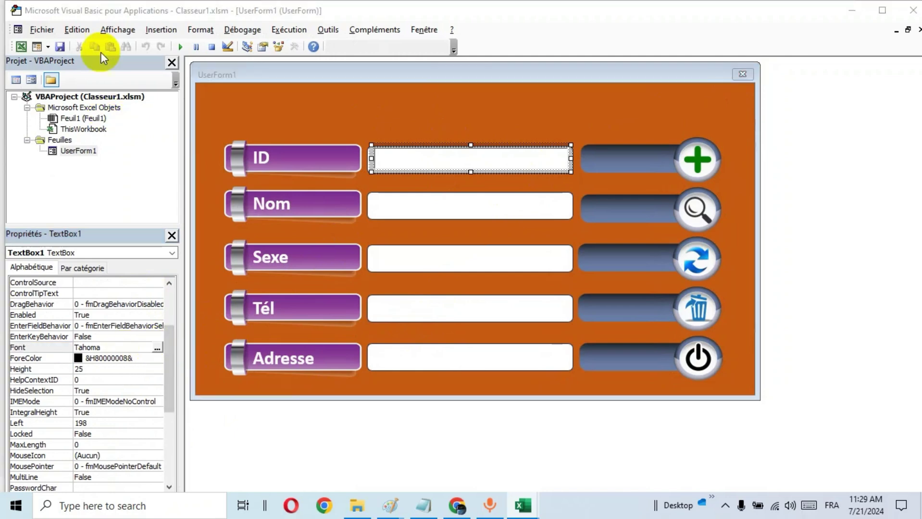
click(150, 153)
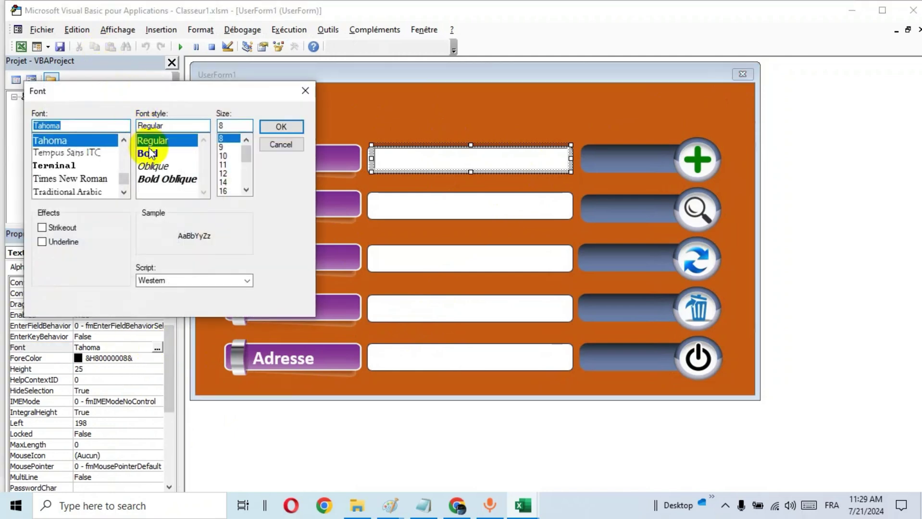
click(229, 191)
click(290, 127)
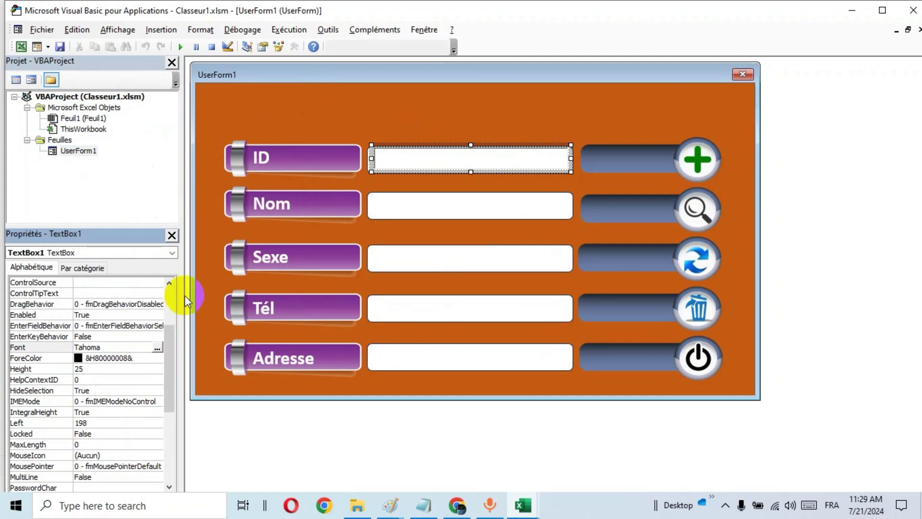
Change the ID text box SpecialEffect to Flat.
drag(167, 360, 173, 445)
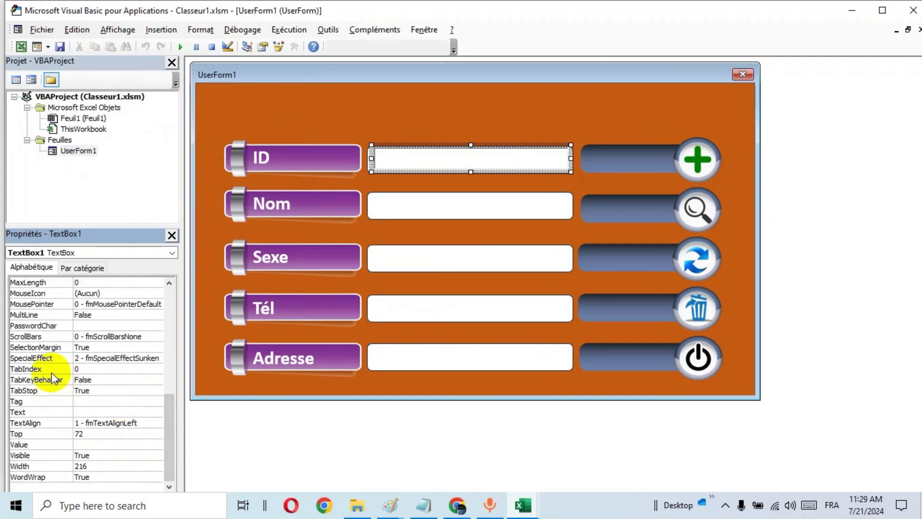
click(135, 359)
click(157, 358)
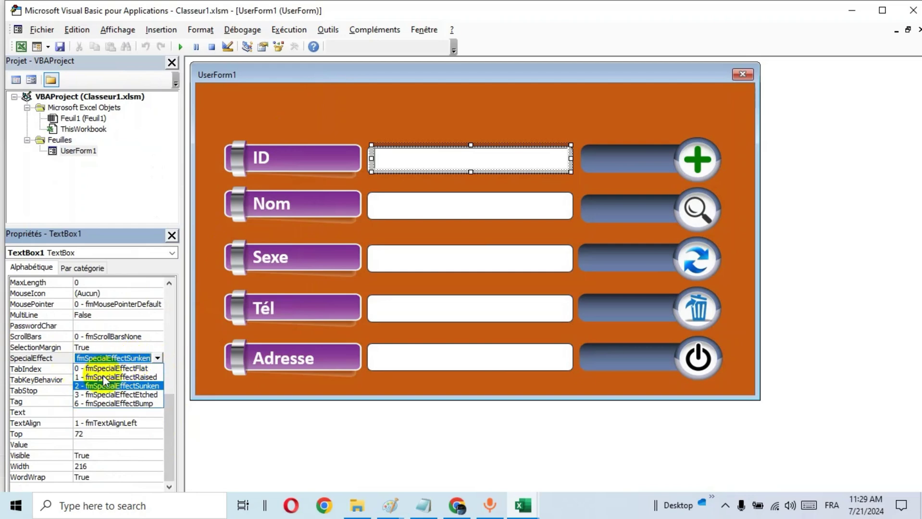
click(120, 377)
Test-run the form by typing 'zezezez' into ID, then close it.
click(358, 100)
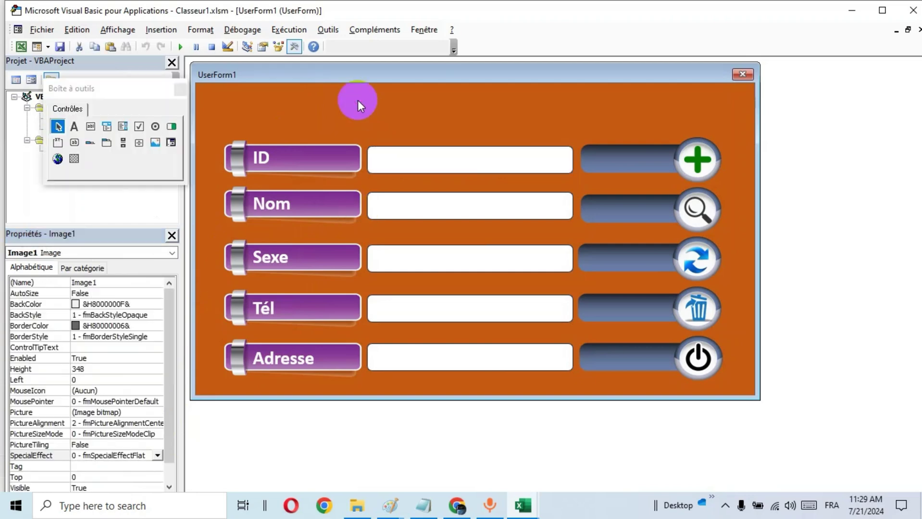
click(181, 47)
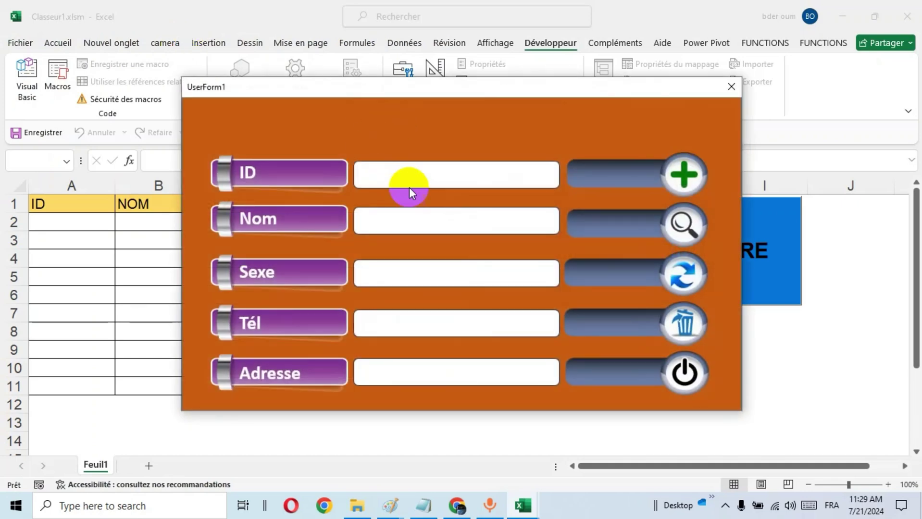
text(zezezez)
key(BackSpace)
key(BackSpace)
key(BackSpace)
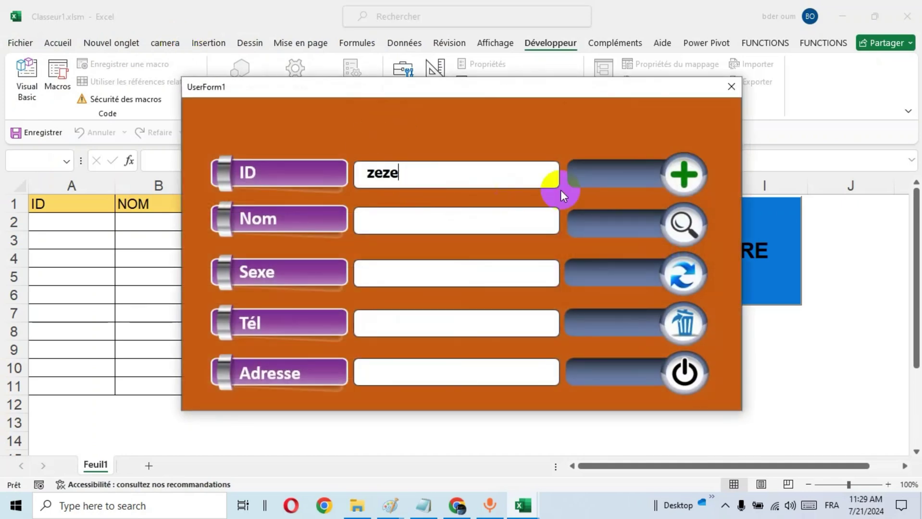
key(BackSpace)
key(BackSpace)
key(BackSpace)
click(731, 87)
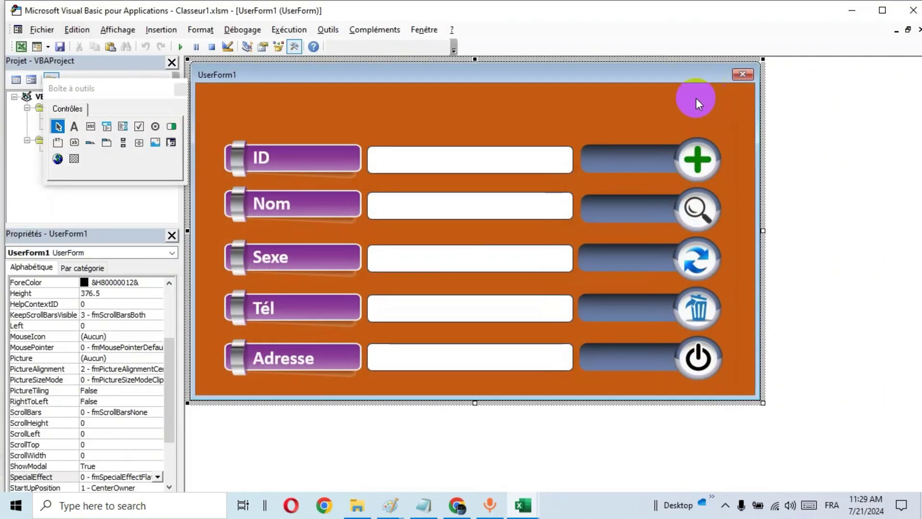
Place copies of the ID text box over the Nom and Sexe fields.
click(454, 161)
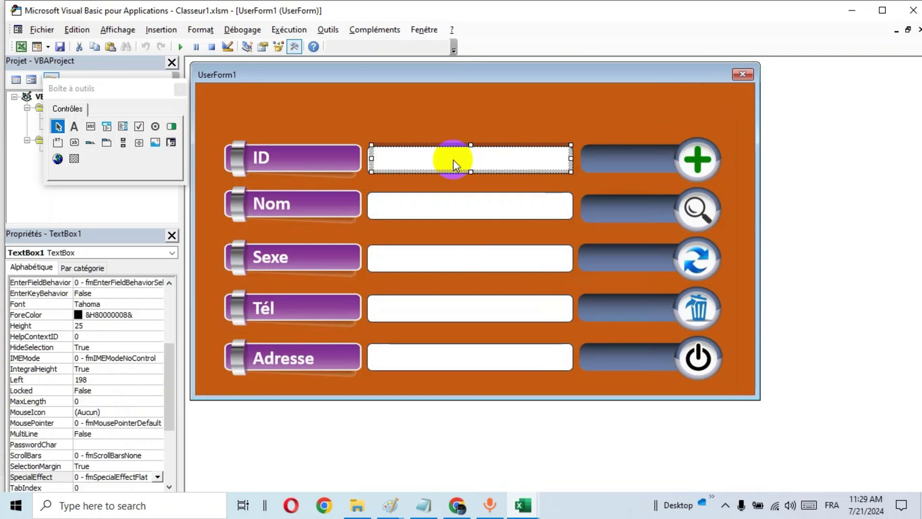
click(456, 187)
key(Tab)
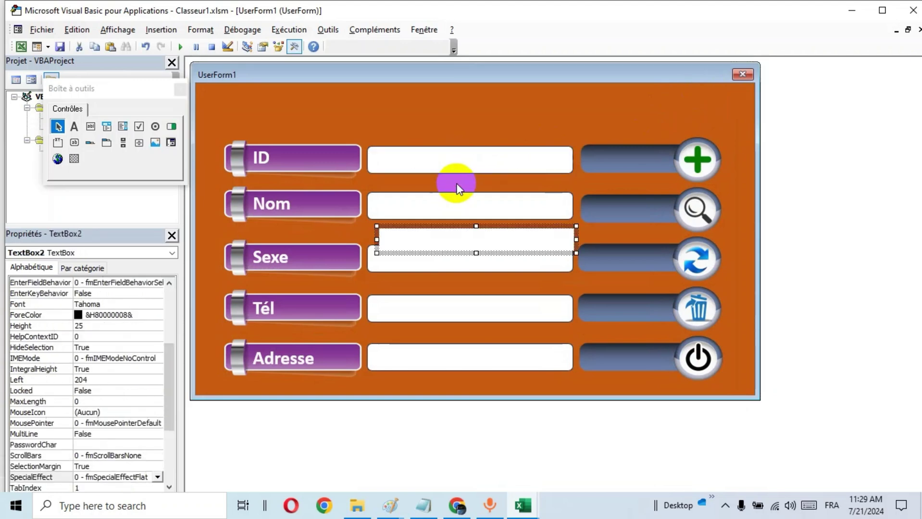
drag(438, 252, 430, 221)
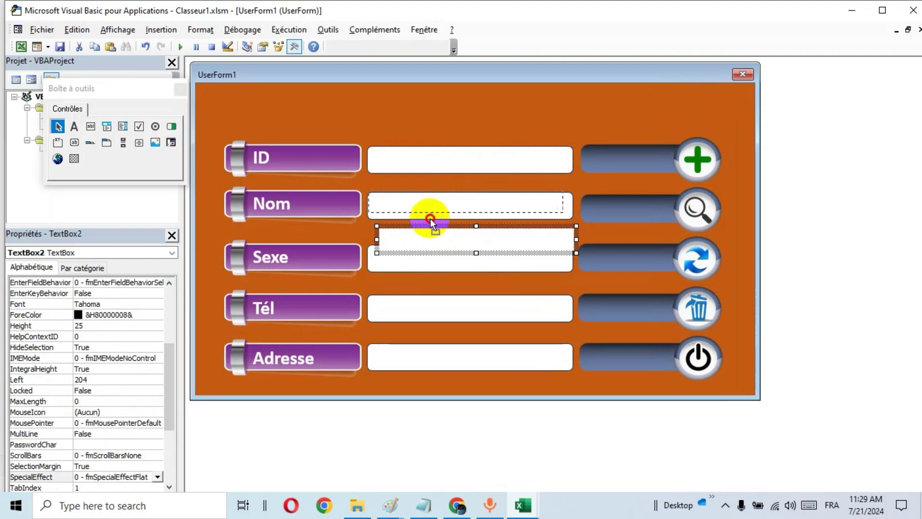
drag(430, 221, 431, 219)
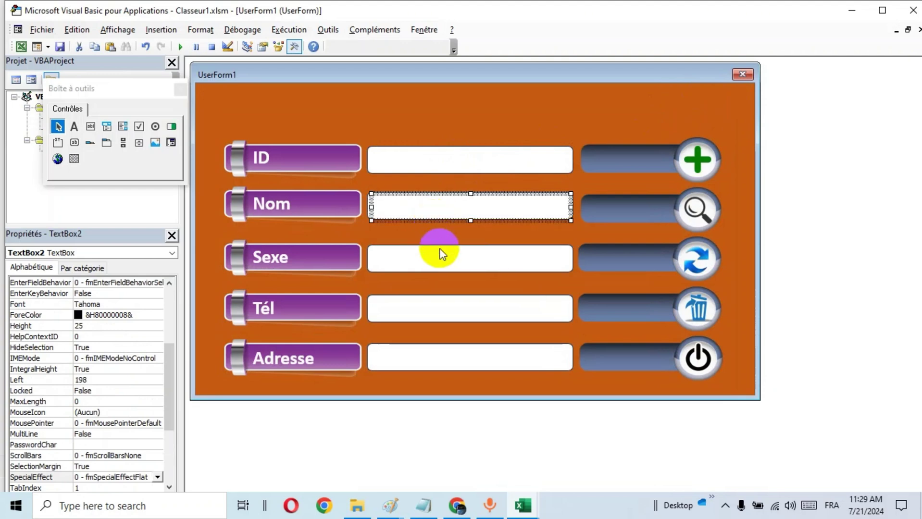
click(442, 254)
key(Tab)
drag(448, 253, 443, 263)
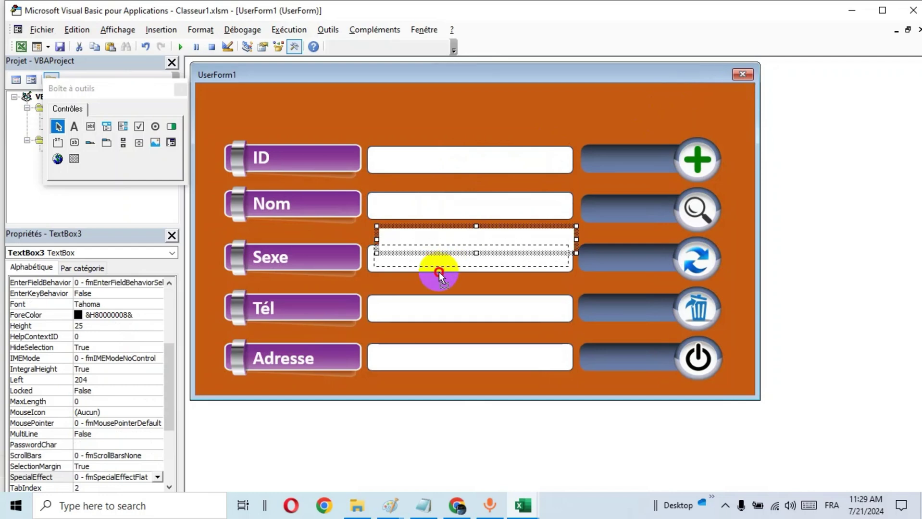
drag(438, 273, 438, 273)
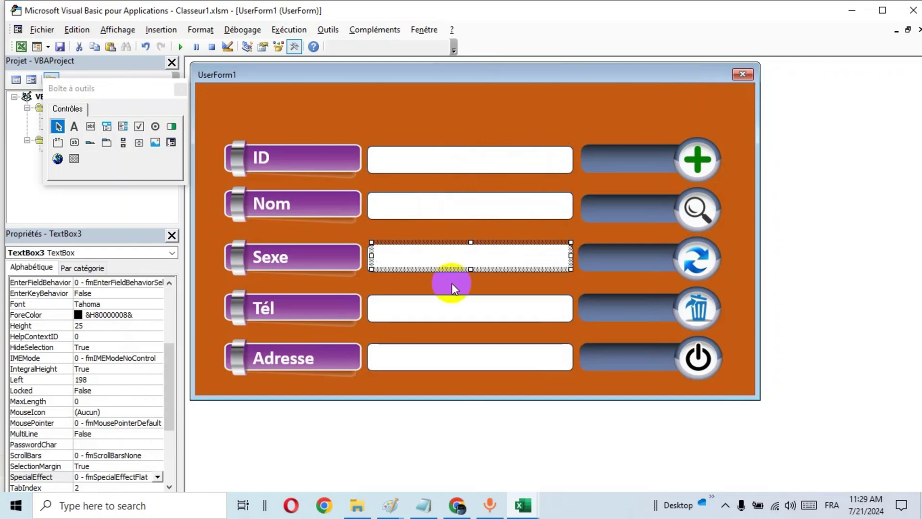
click(452, 283)
click(452, 259)
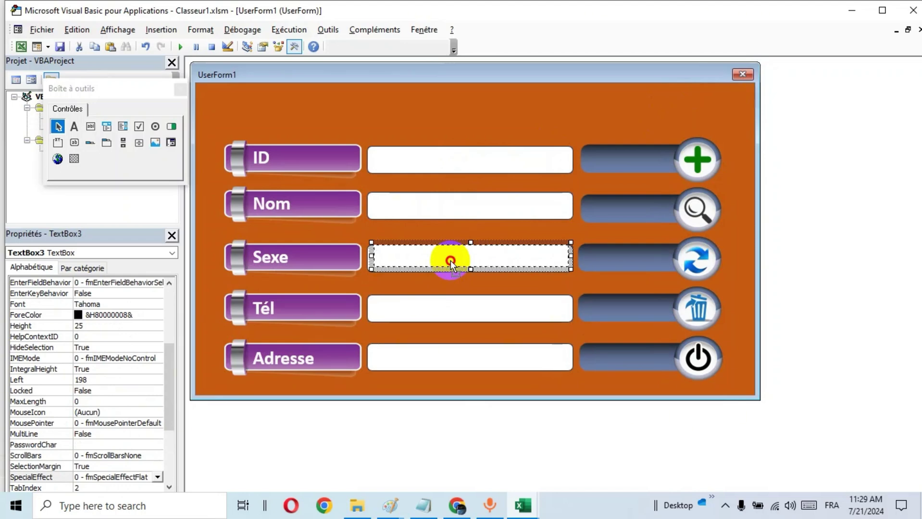
click(450, 260)
click(568, 285)
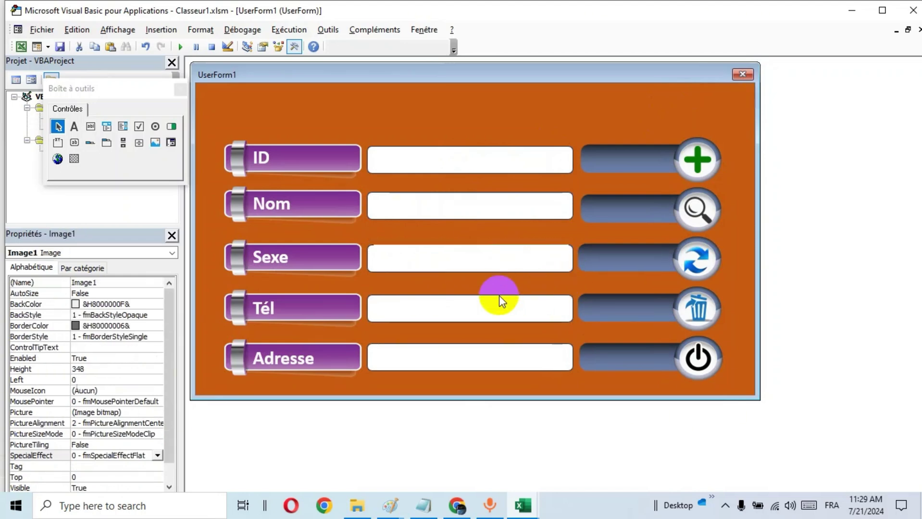
Paste two more text box copies and position them over the Tél and Adresse fields.
key(ctrl+v)
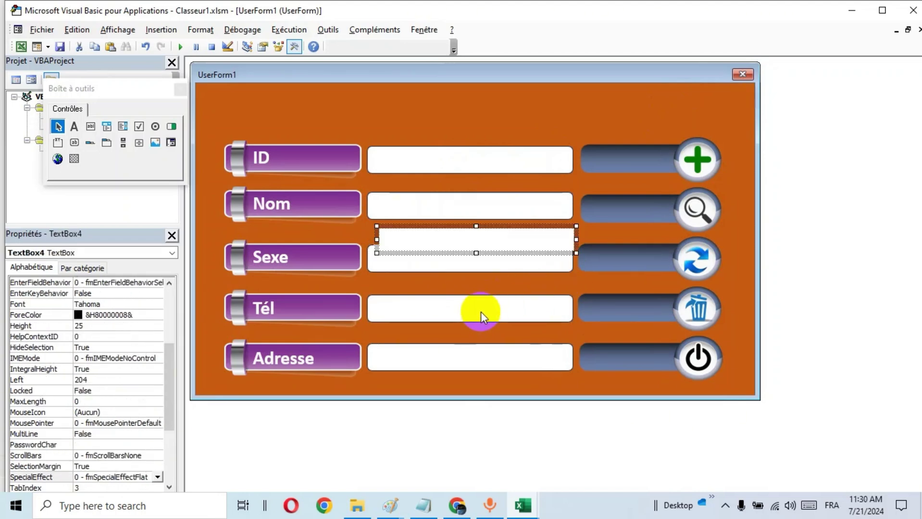
drag(502, 250, 500, 319)
click(482, 336)
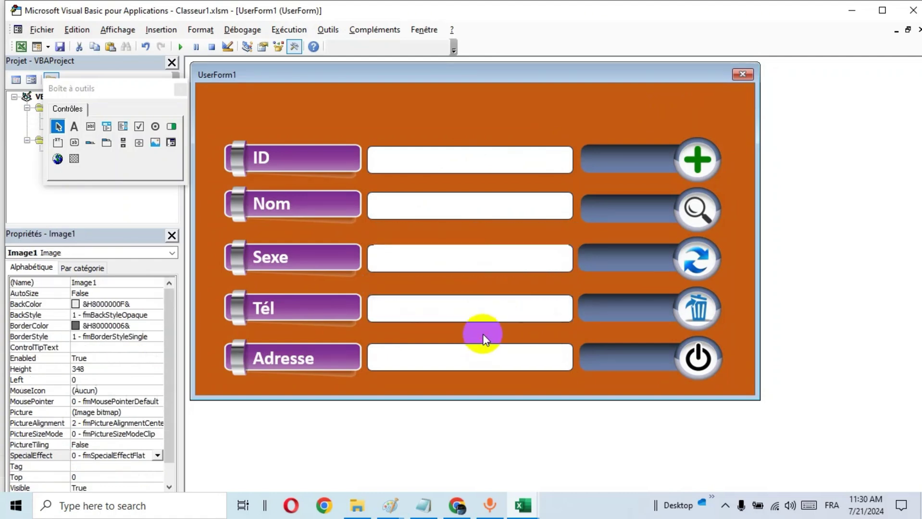
key(Tab)
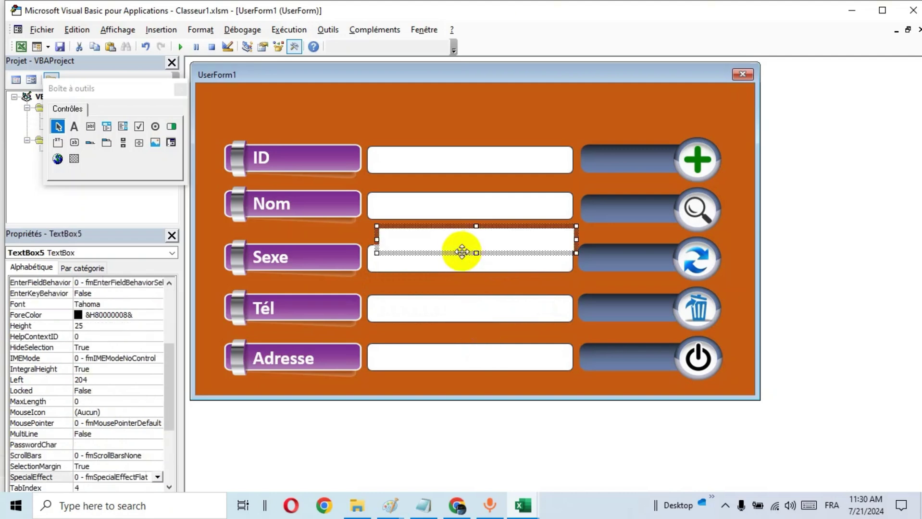
drag(465, 251, 454, 367)
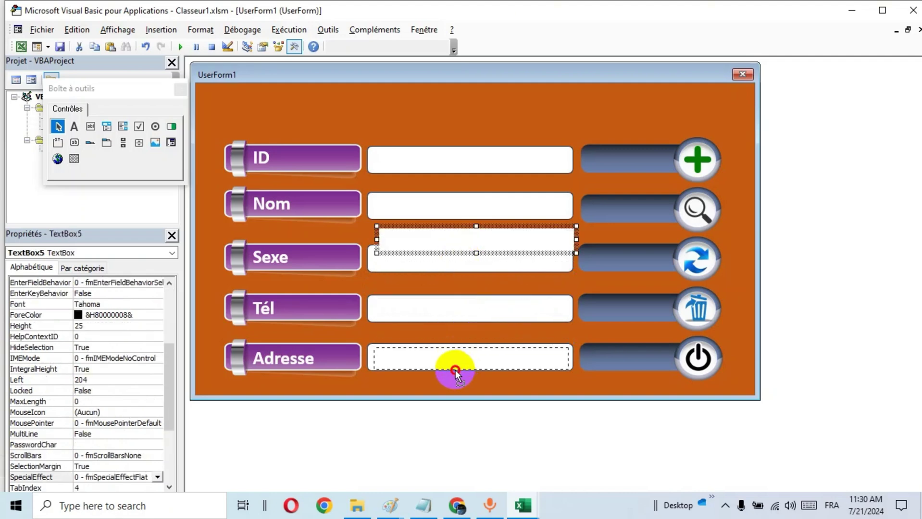
drag(454, 367, 456, 370)
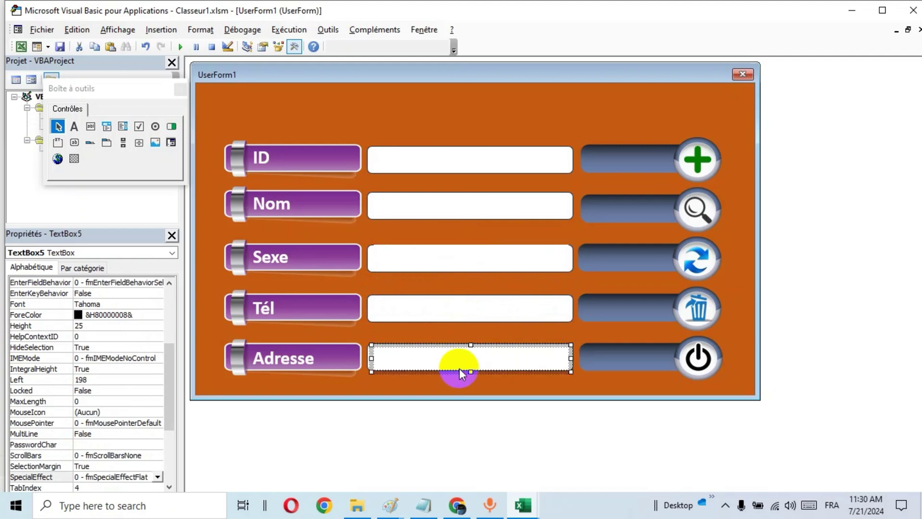
click(552, 378)
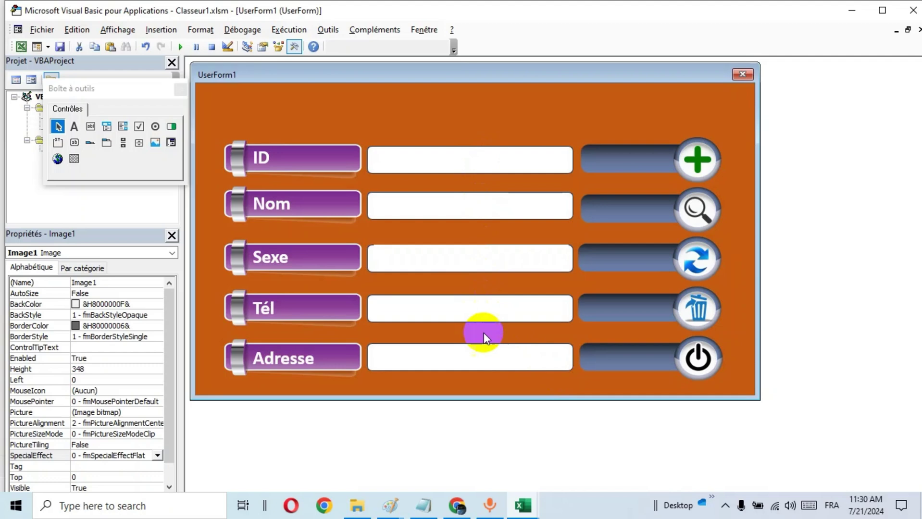
click(182, 46)
text(sa)
click(477, 218)
text(sa)
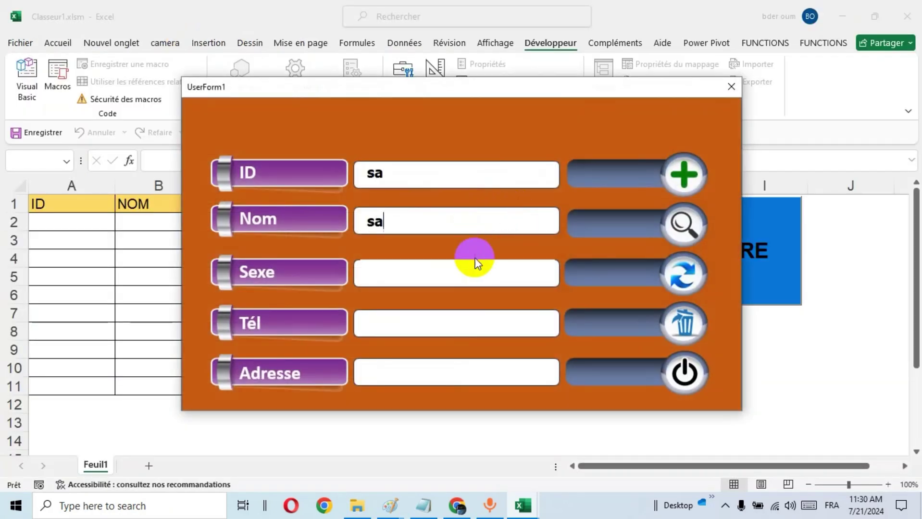
click(469, 269)
text(sa)
click(447, 319)
text(sa)
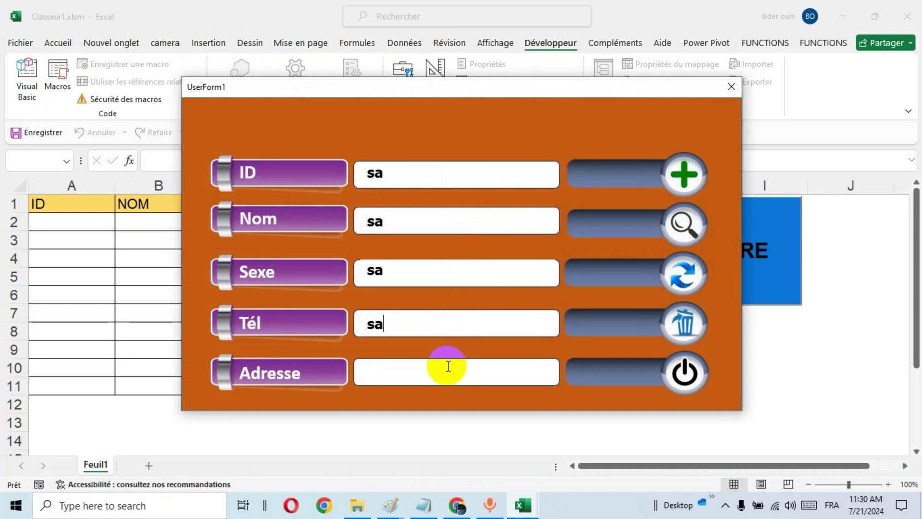
click(447, 368)
text(sas)
click(731, 84)
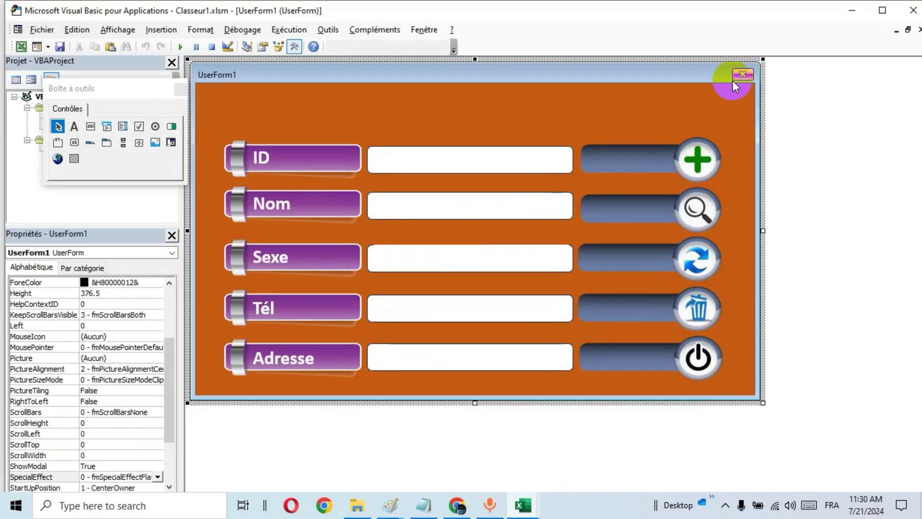
Draw a new label at the form's top right captioned 'Ajouter'.
click(681, 120)
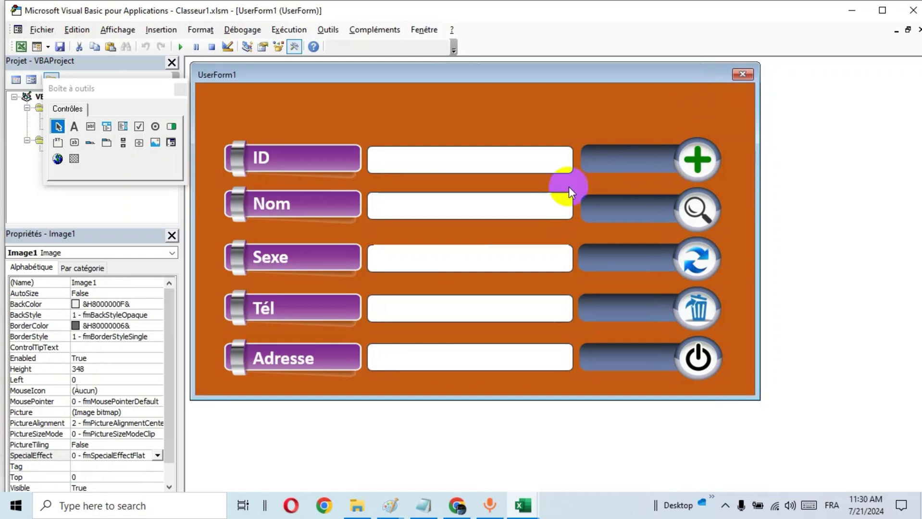
click(74, 126)
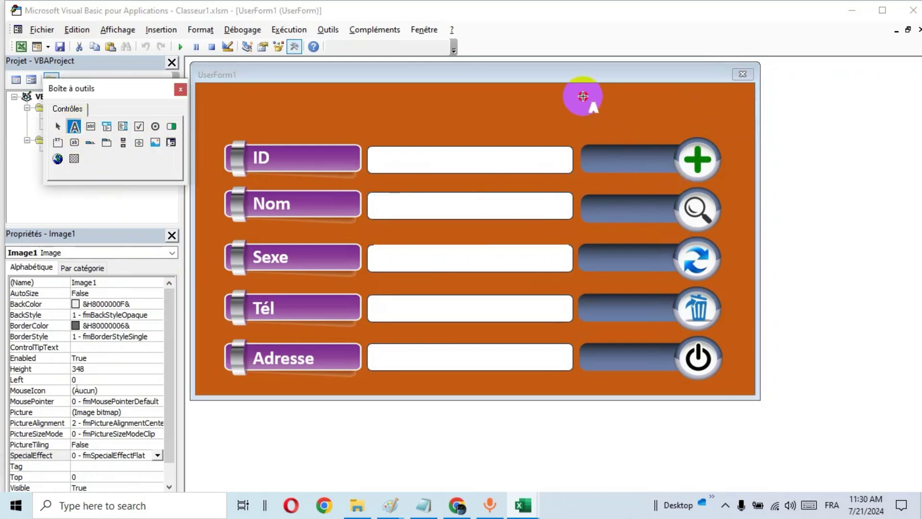
drag(583, 96, 705, 122)
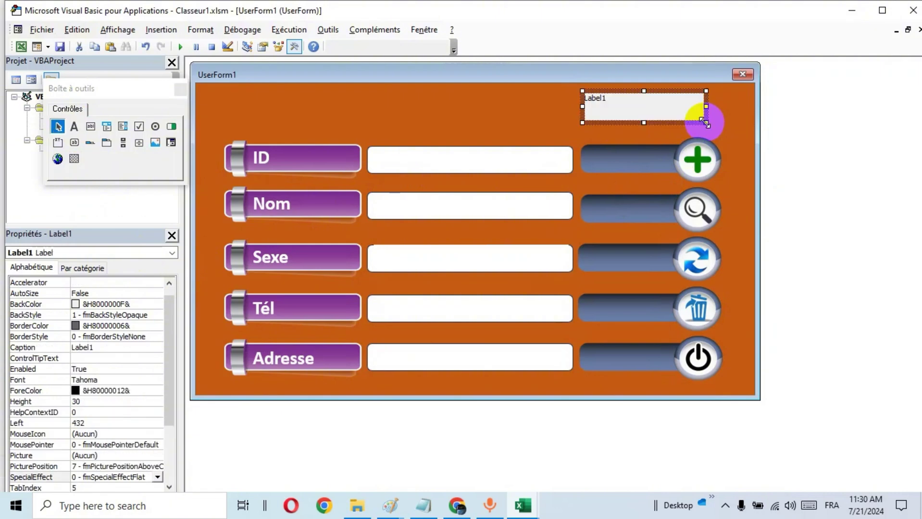
double_click(114, 347)
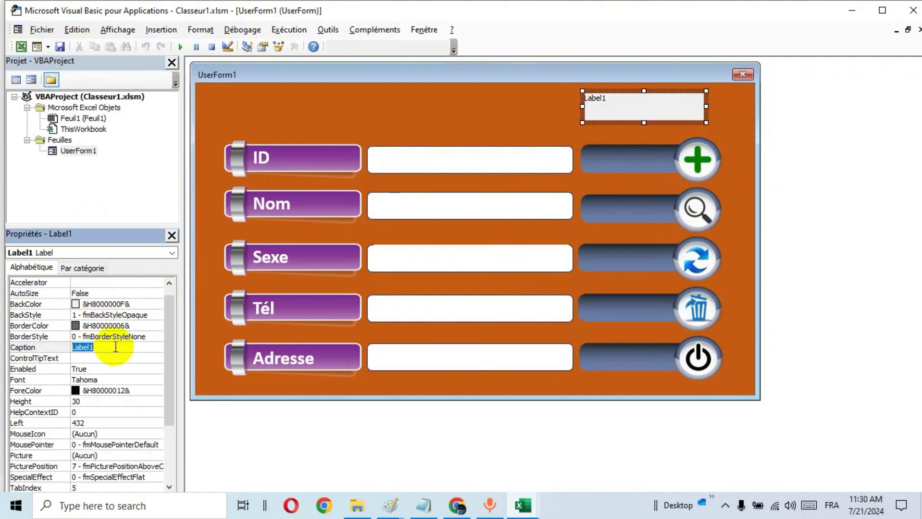
text(A)
text(jouter)
Set the Ajouter label's font to bold 16-point Tahoma.
click(131, 380)
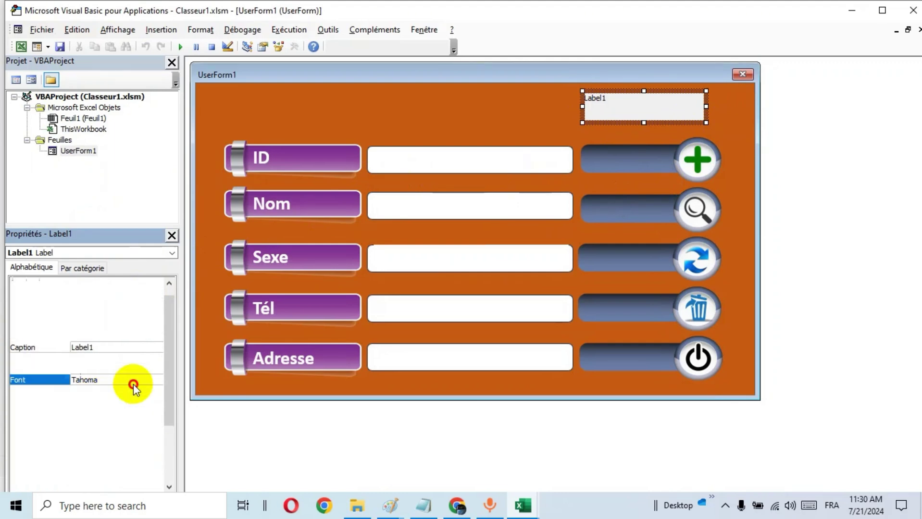
click(157, 381)
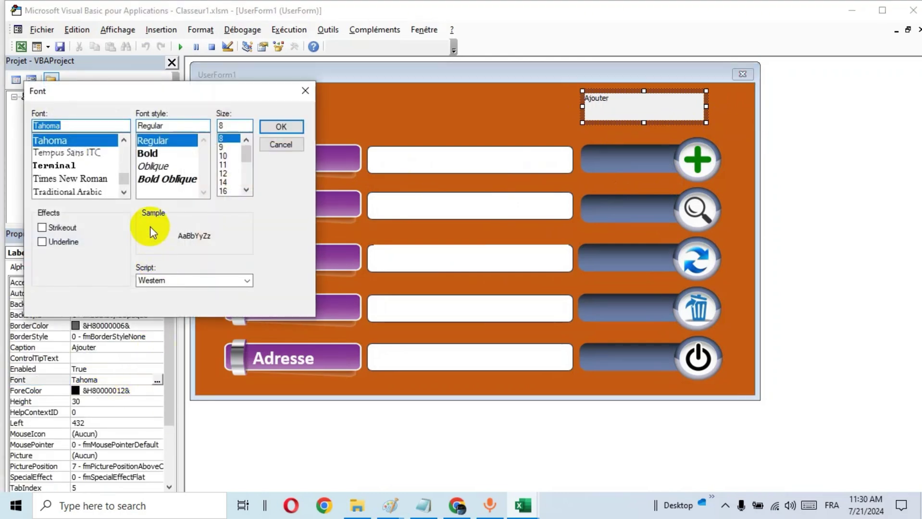
click(149, 153)
click(227, 191)
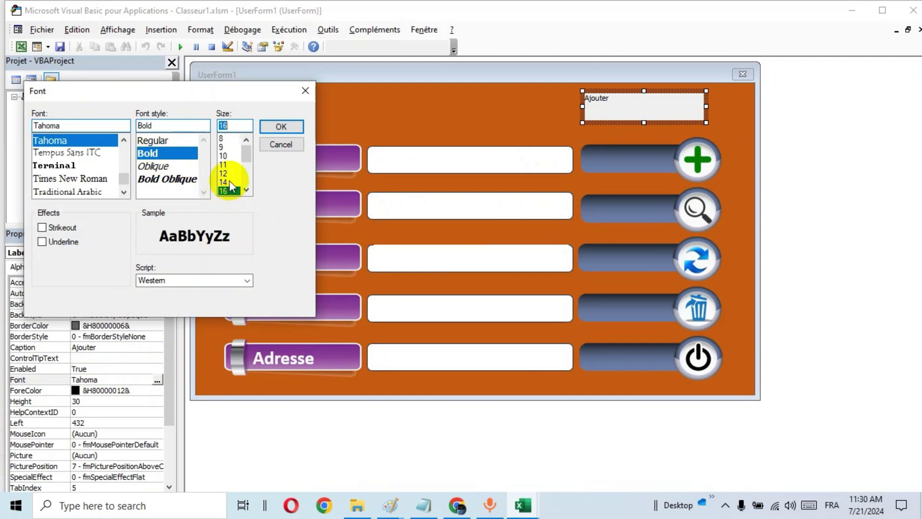
click(279, 127)
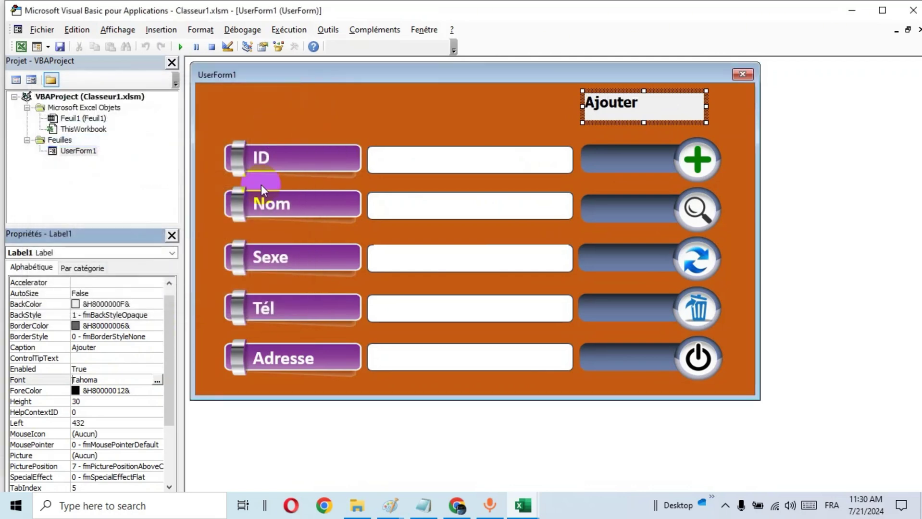
Make the Ajouter label's text colour white from the palette.
click(130, 391)
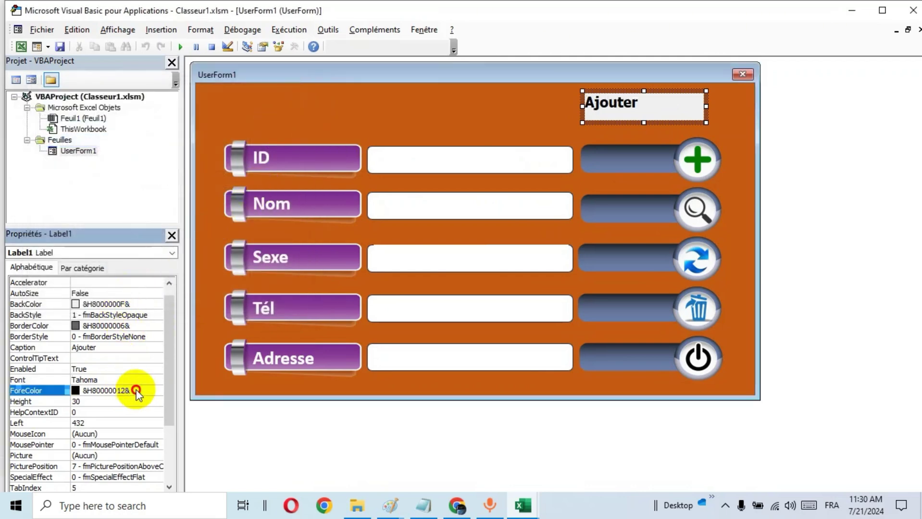
click(157, 391)
click(35, 406)
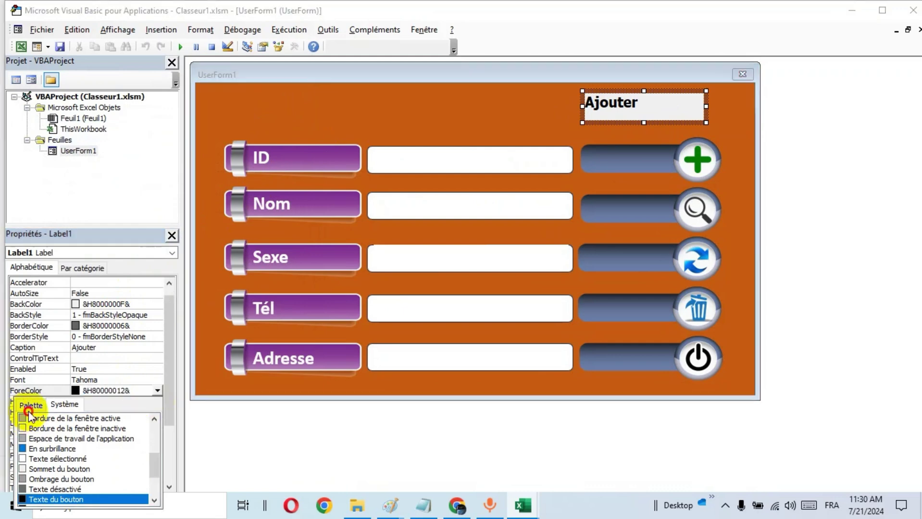
click(493, 300)
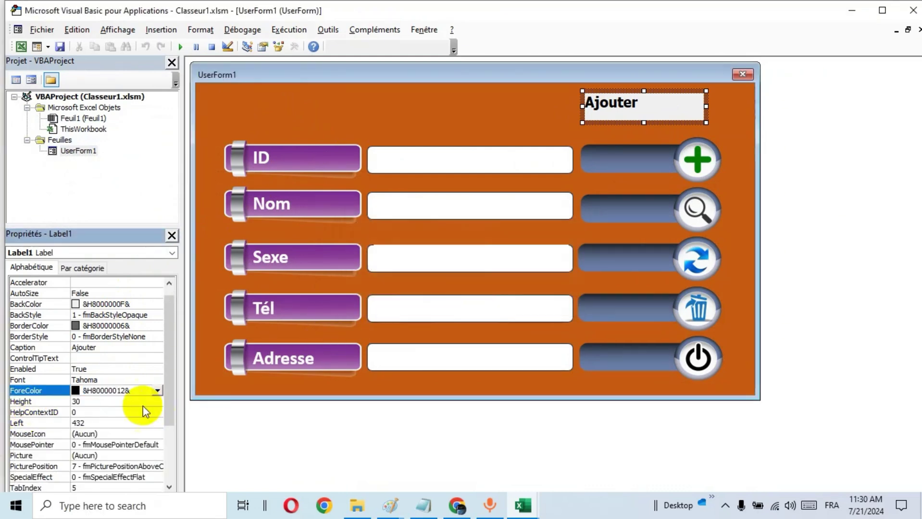
click(158, 391)
click(31, 404)
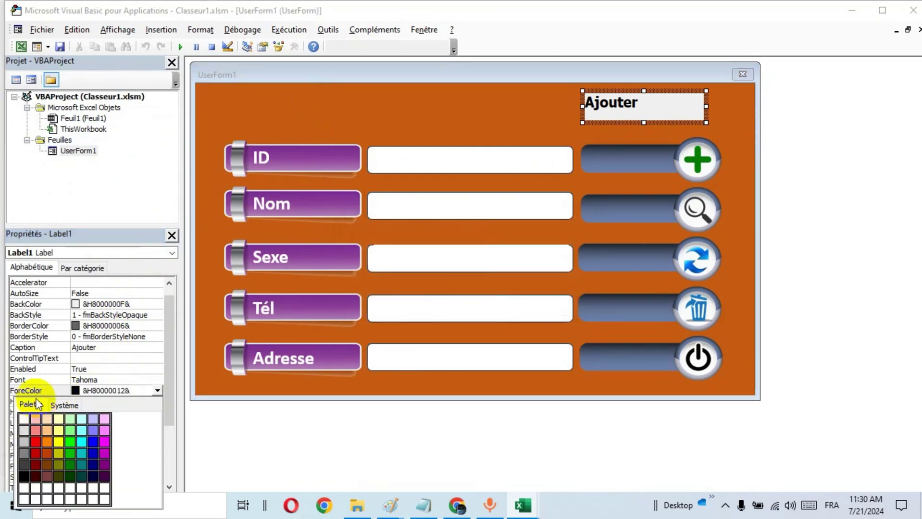
click(24, 419)
click(464, 105)
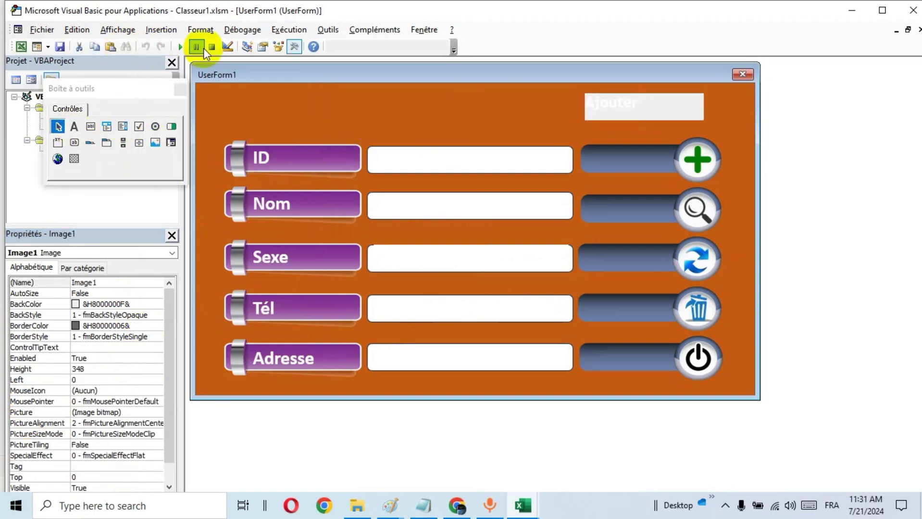
Set the Ajouter label's BackStyle to 0 - fmBackStyleTransparent.
drag(116, 92, 103, 127)
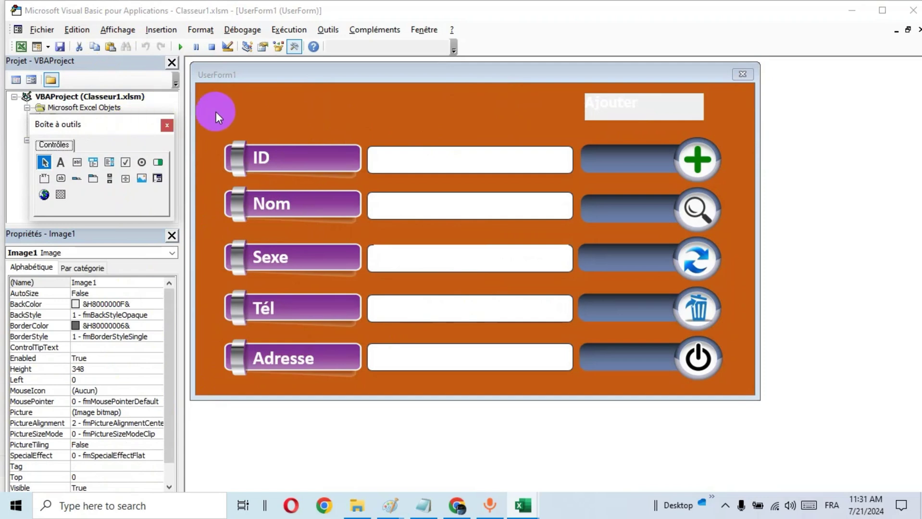
click(548, 95)
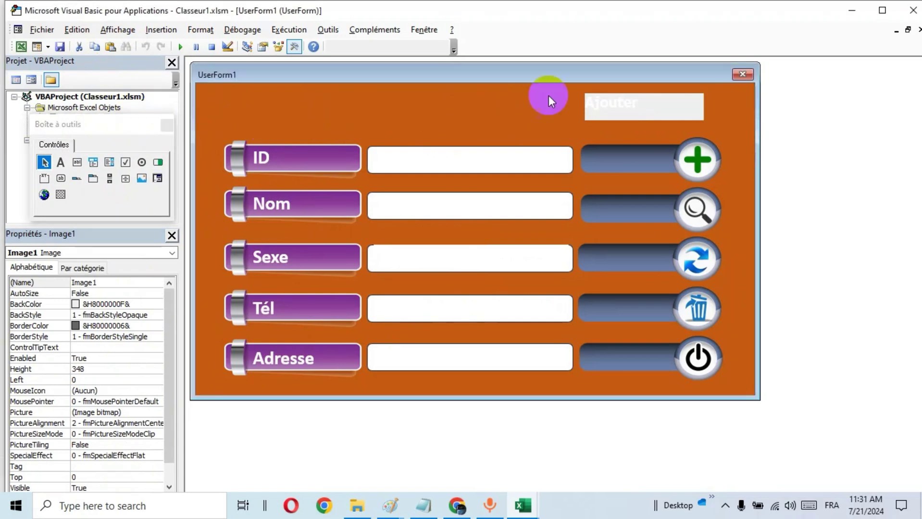
click(631, 110)
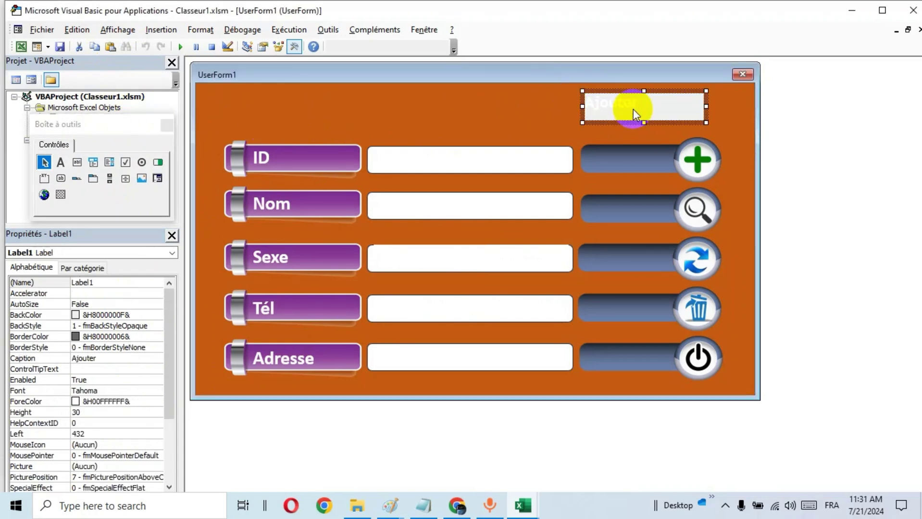
click(166, 336)
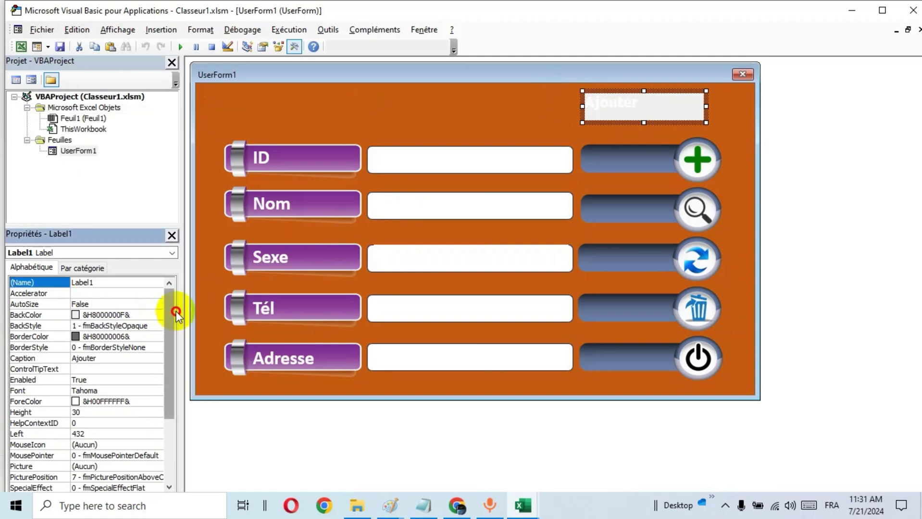
click(147, 317)
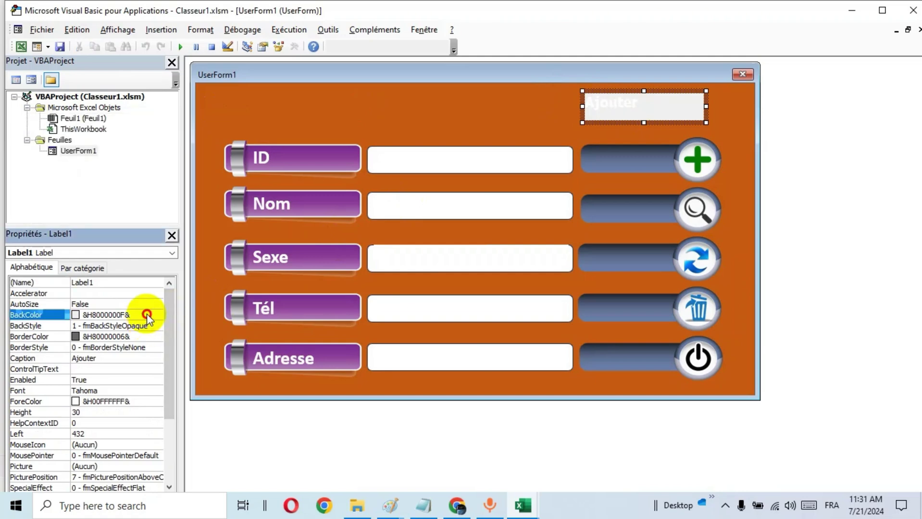
click(159, 315)
click(162, 317)
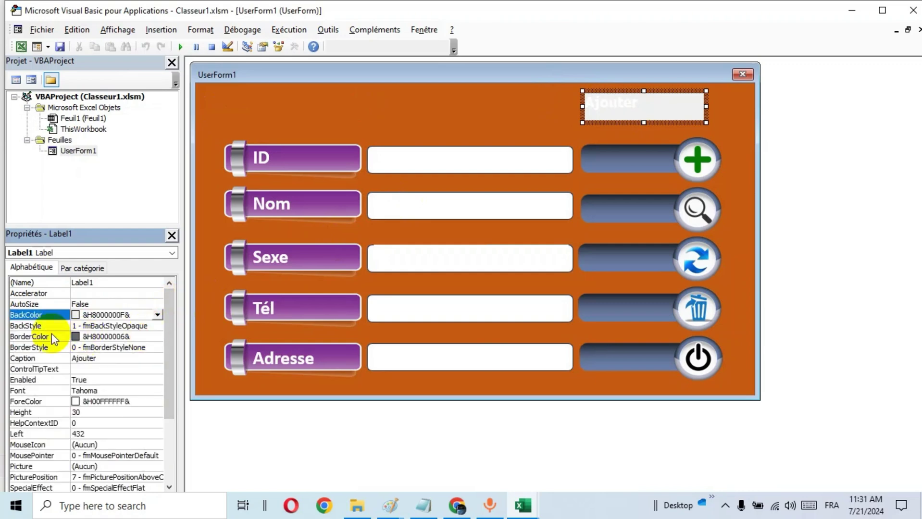
click(140, 326)
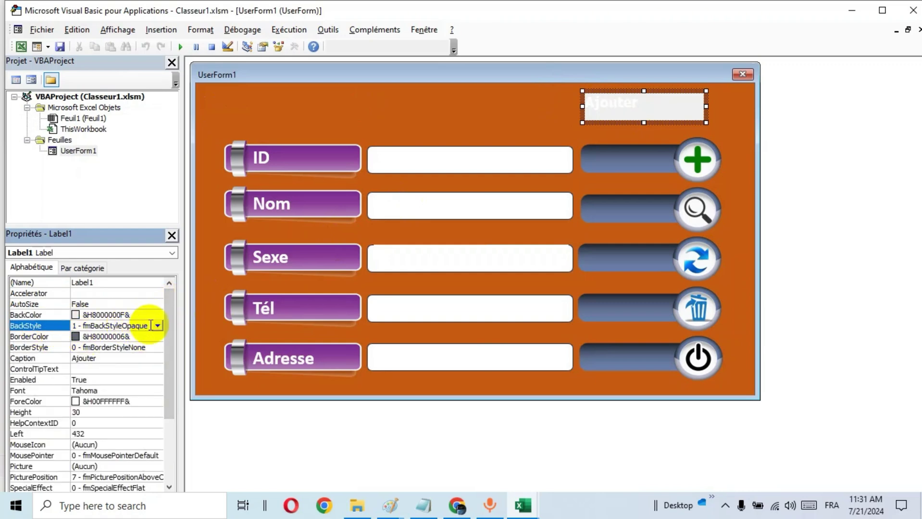
click(157, 326)
click(141, 336)
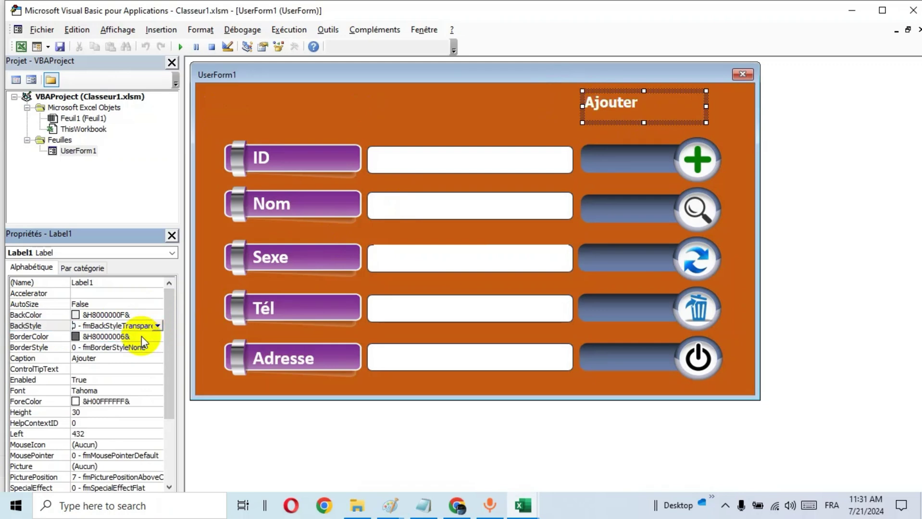
Move the Ajouter label onto the ID row's button bar.
click(660, 120)
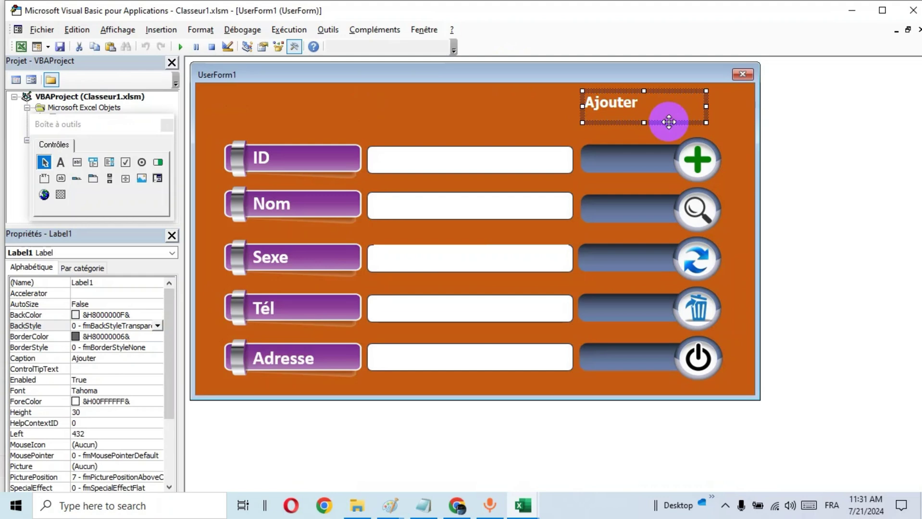
mouse_move(666, 165)
mouse_down()
mouse_move(673, 178)
mouse_move(651, 165)
mouse_up()
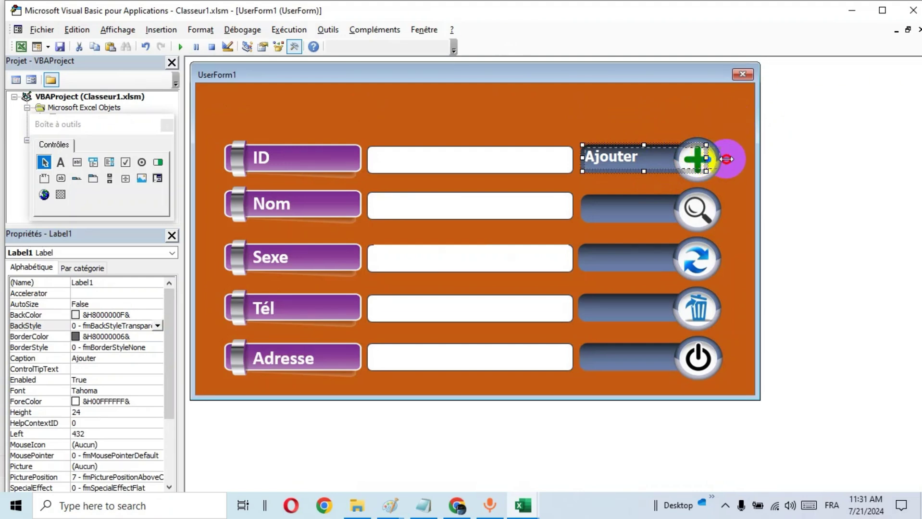
click(658, 102)
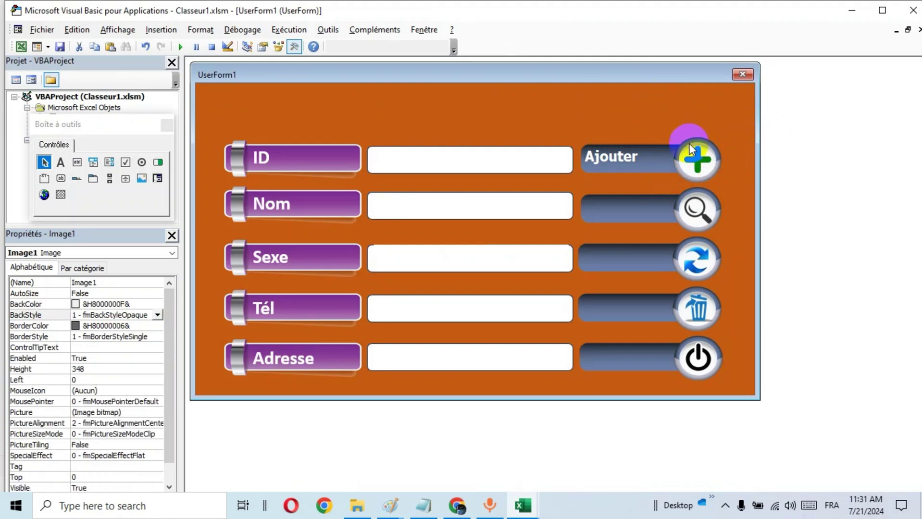
click(631, 156)
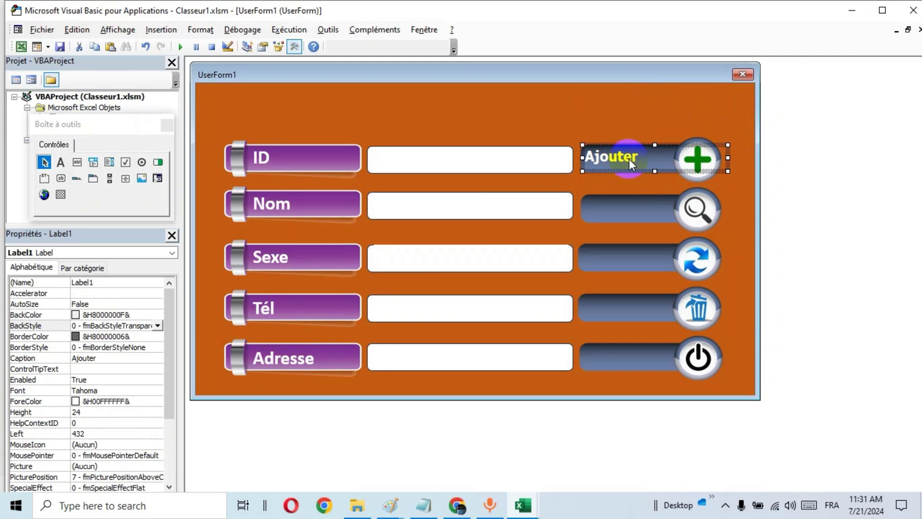
click(625, 194)
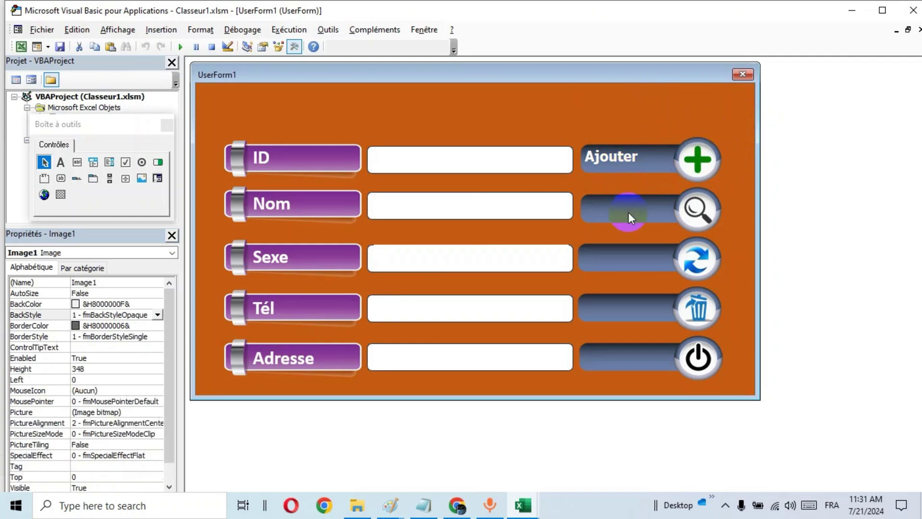
Paste Ajouter label copies onto the Nom, Sexe and Tél button bars.
key(ctrl+v)
mouse_move(502, 251)
mouse_down()
mouse_move(578, 248)
mouse_move(683, 219)
mouse_up()
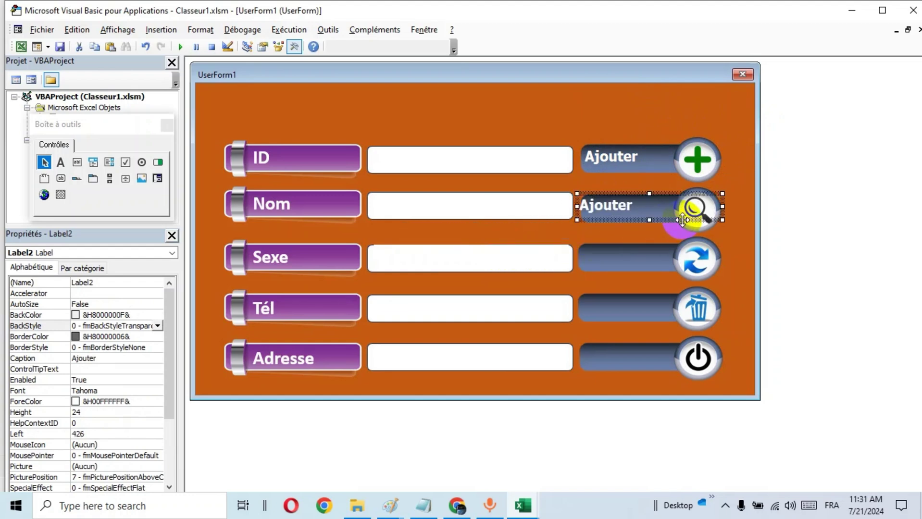
click(654, 230)
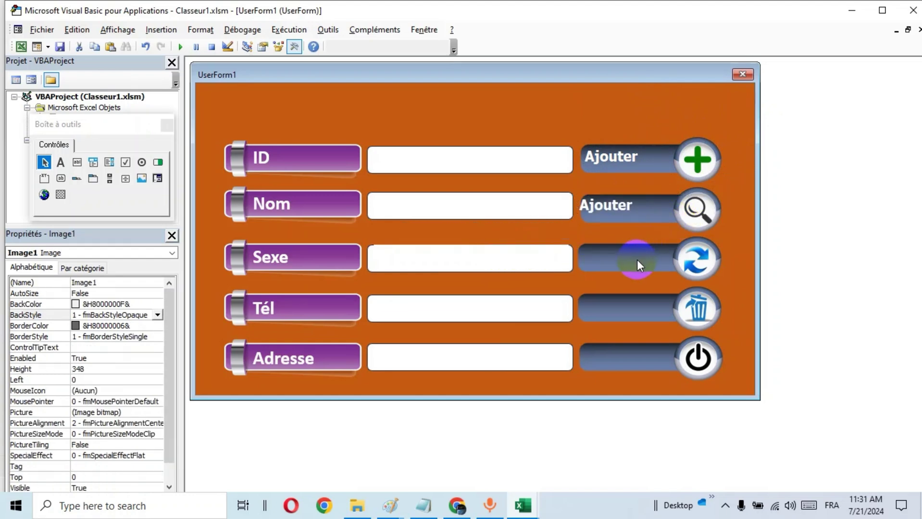
key(ctrl+v)
drag(518, 251, 693, 273)
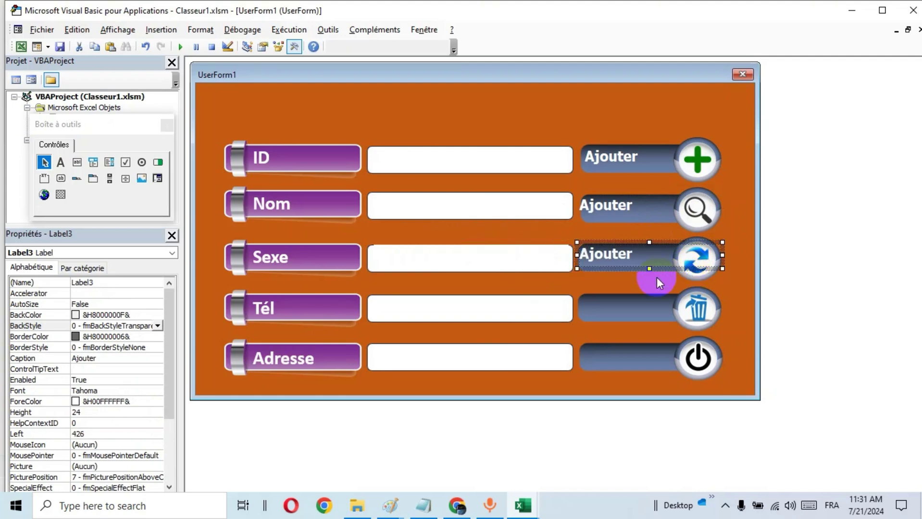
click(645, 288)
key(ctrl+v)
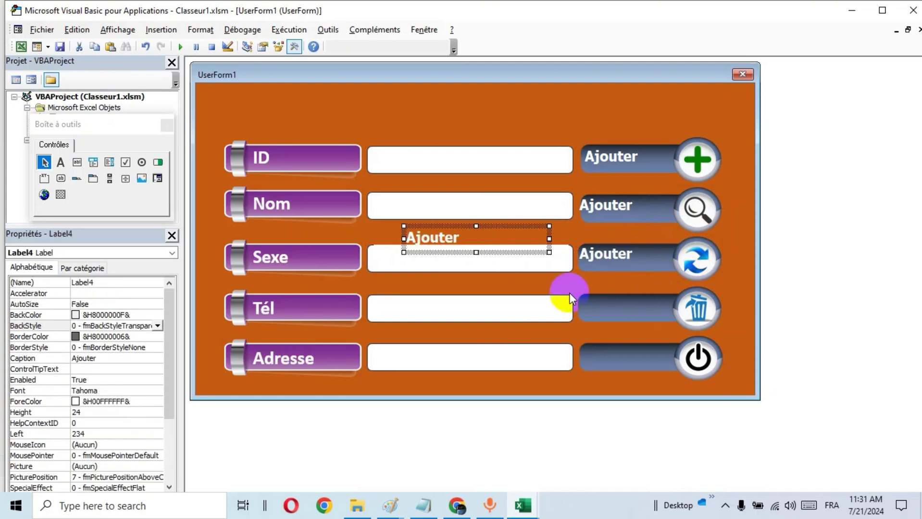
drag(507, 251, 692, 321)
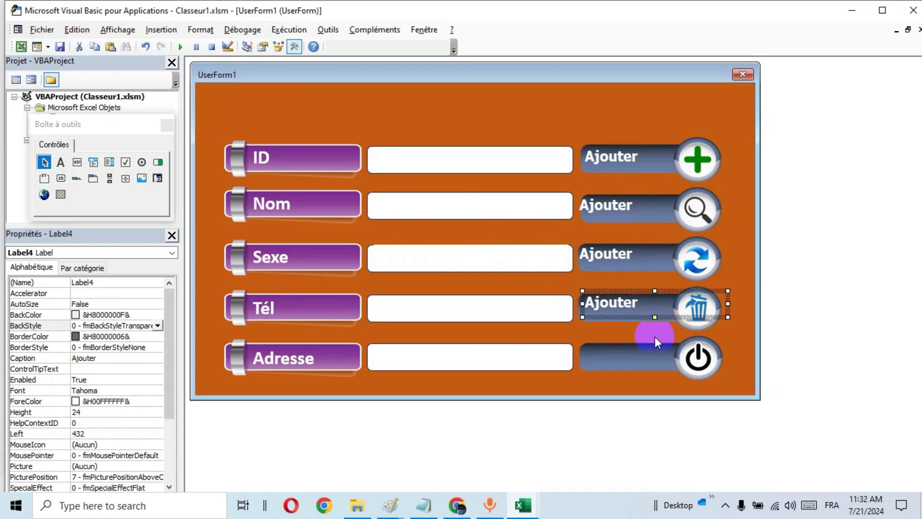
click(654, 334)
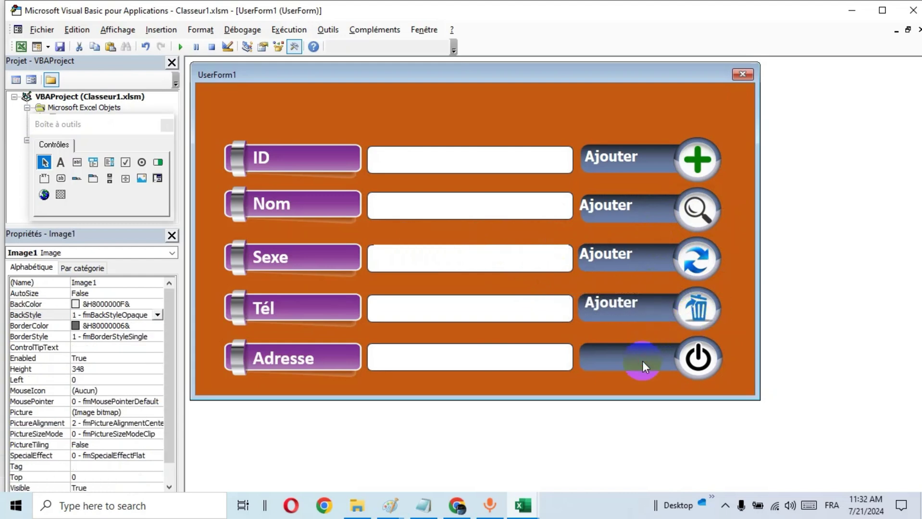
Place a fifth Ajouter label on the Adresse bar and nudge the Adresse, Tél and Sexe labels into alignment.
click(472, 250)
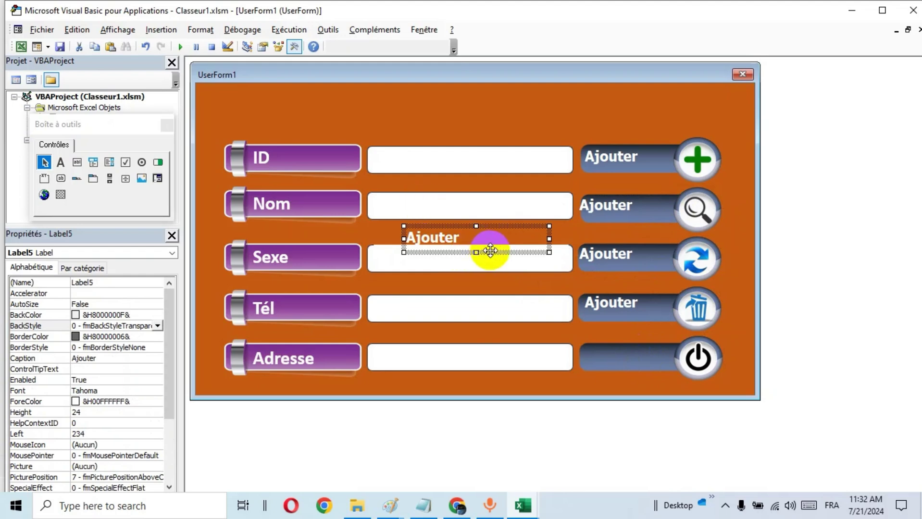
drag(490, 250, 566, 287)
drag(665, 371, 665, 370)
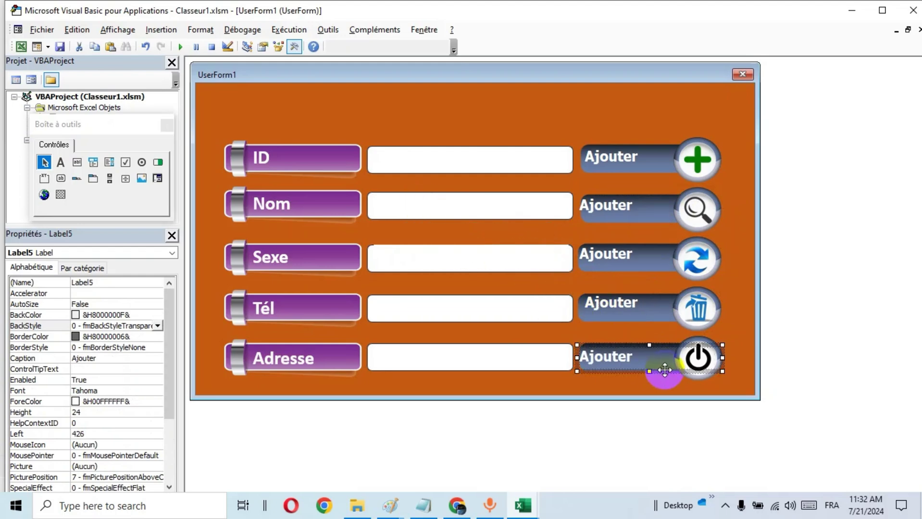
click(634, 389)
click(621, 355)
drag(628, 371, 634, 373)
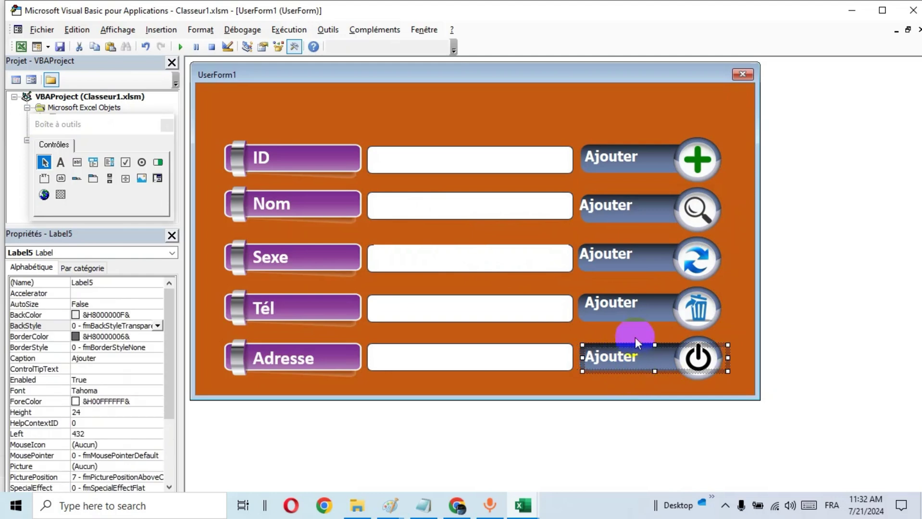
click(630, 306)
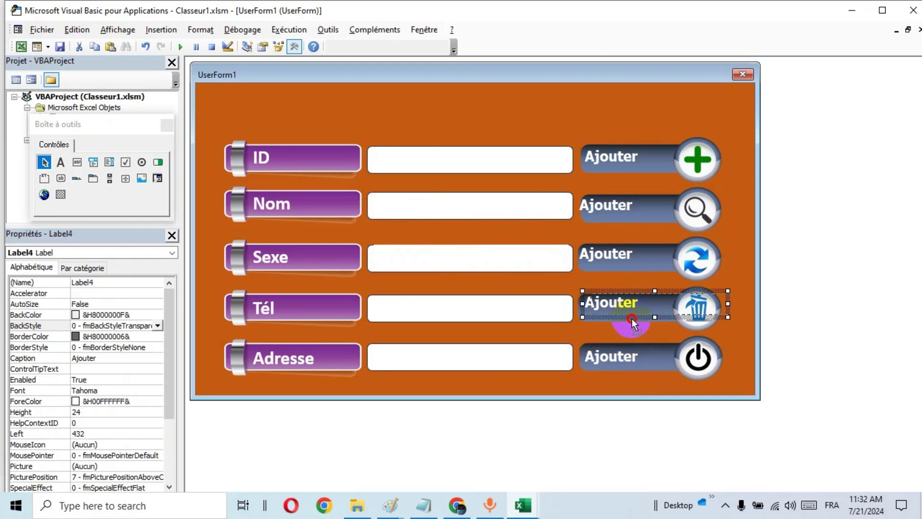
drag(629, 318, 634, 318)
click(627, 258)
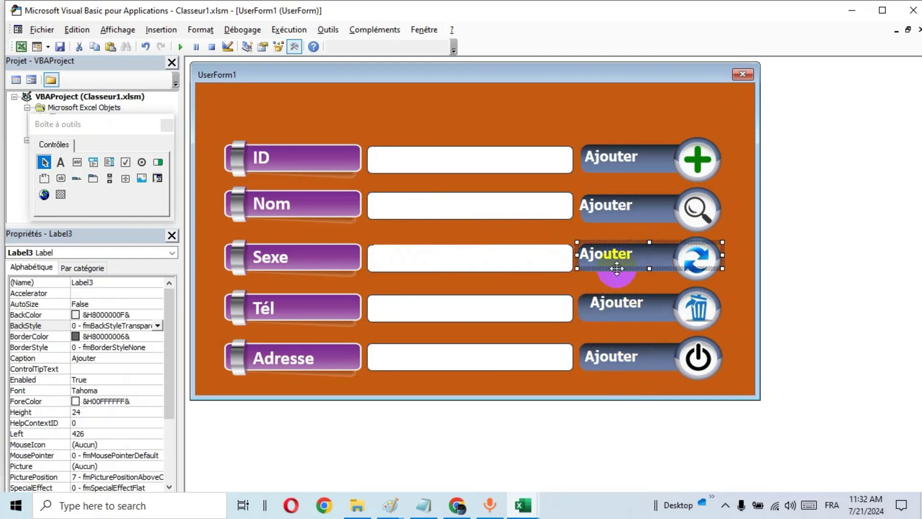
drag(623, 273, 628, 273)
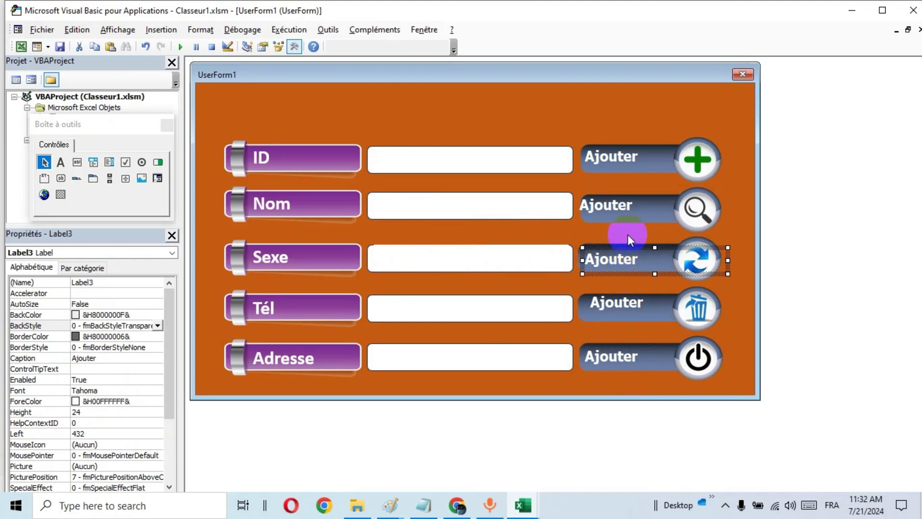
Align the Nom-row label and change its caption to 'Recherche'.
click(617, 205)
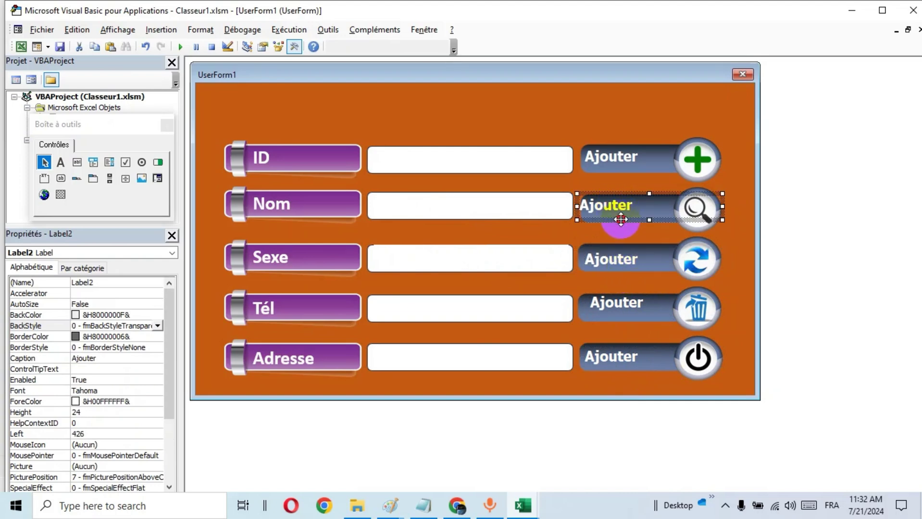
drag(627, 220, 632, 220)
click(630, 136)
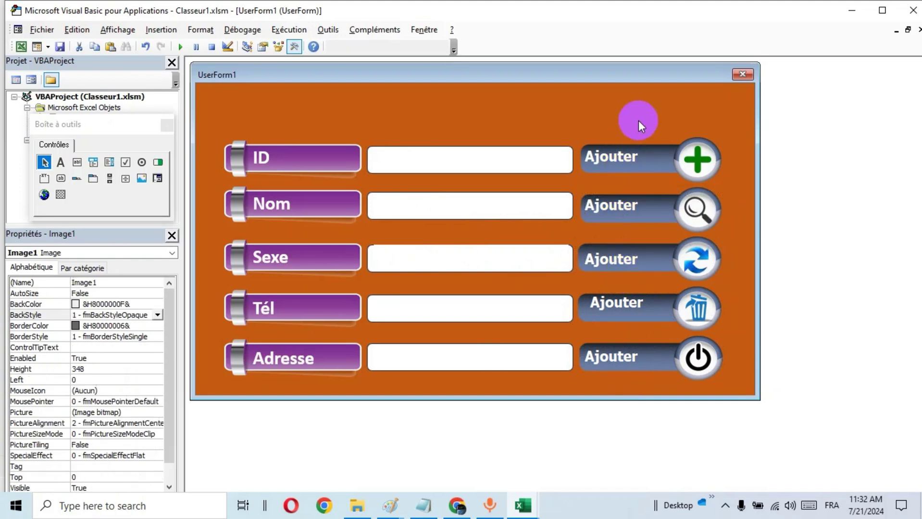
click(649, 206)
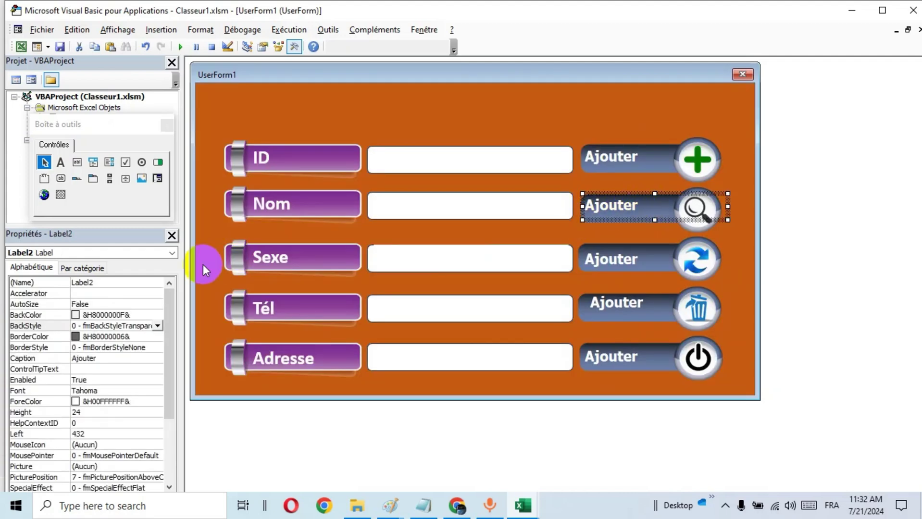
double_click(103, 361)
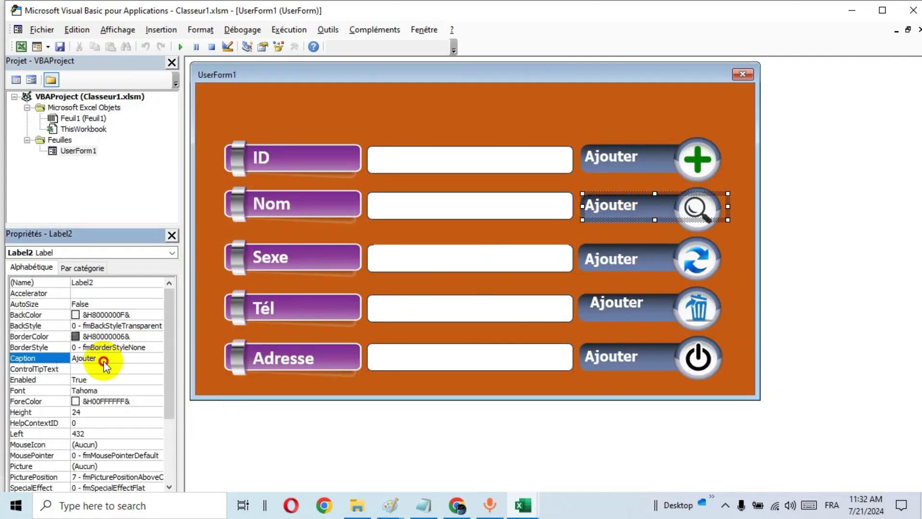
text(Re)
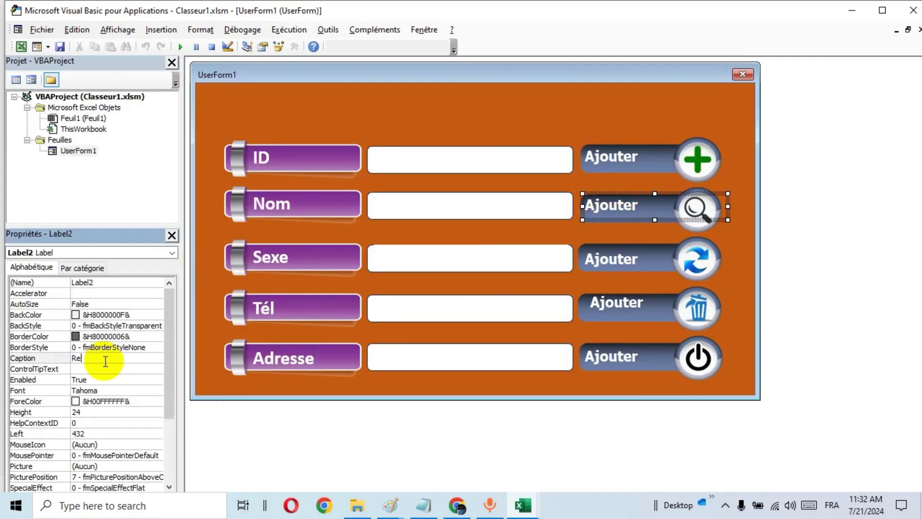
text(cg)
key(BackSpace)
text(herc)
text(he)
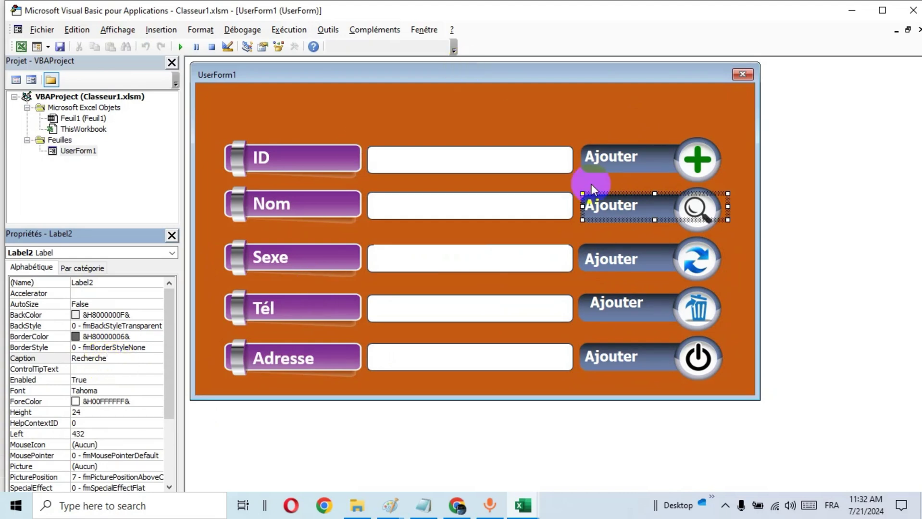
Caption the Sexe-row label 'Mise à jour' and the Tél-row label 'Supprimer'.
click(607, 258)
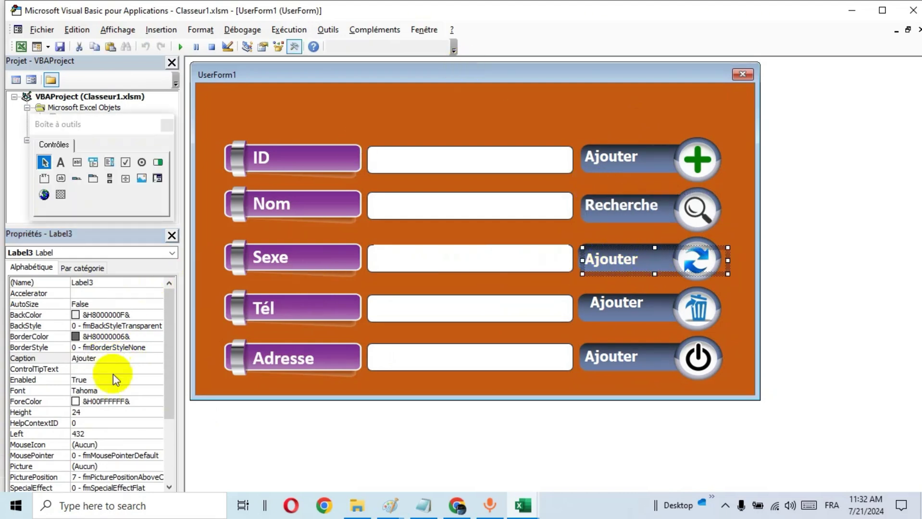
click(114, 359)
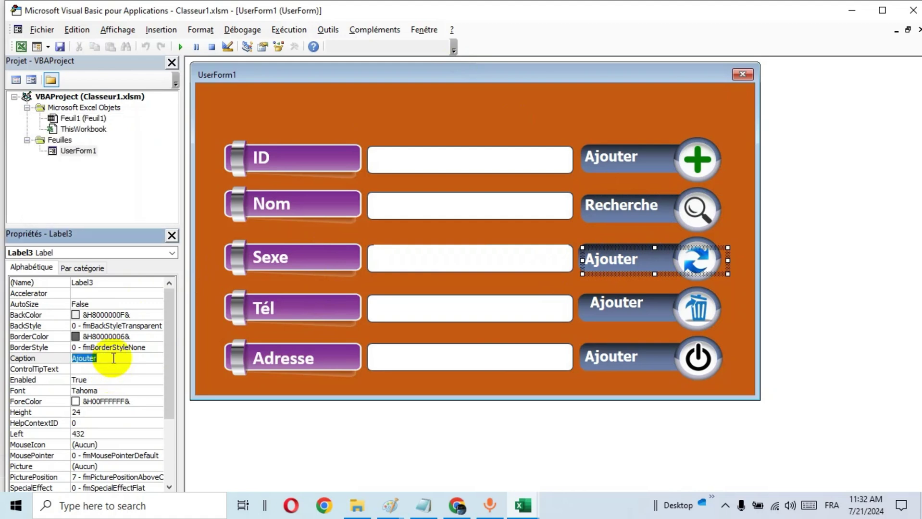
text(Mise )
text(à jour)
click(621, 301)
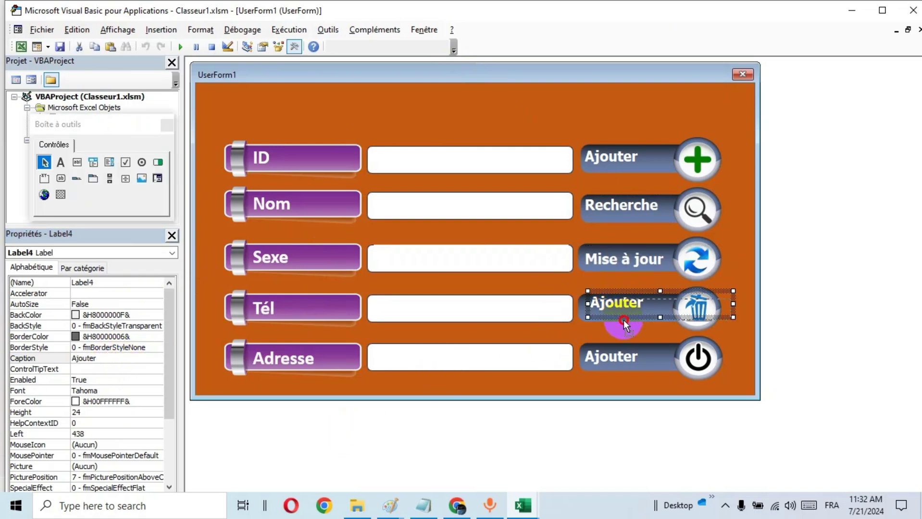
drag(622, 315, 624, 322)
double_click(130, 358)
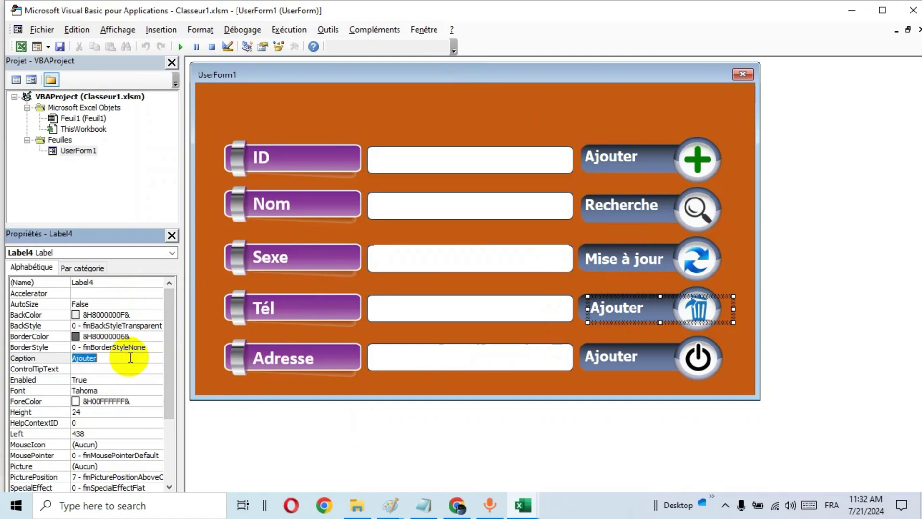
text(S)
text(upprimer)
Caption the bottom label 'Quiter', shift it right, and preview the running form.
click(629, 365)
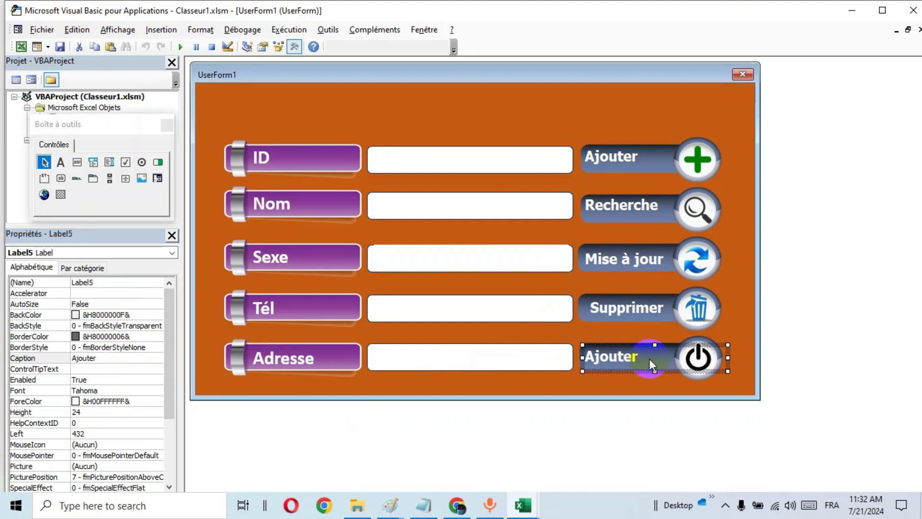
click(125, 360)
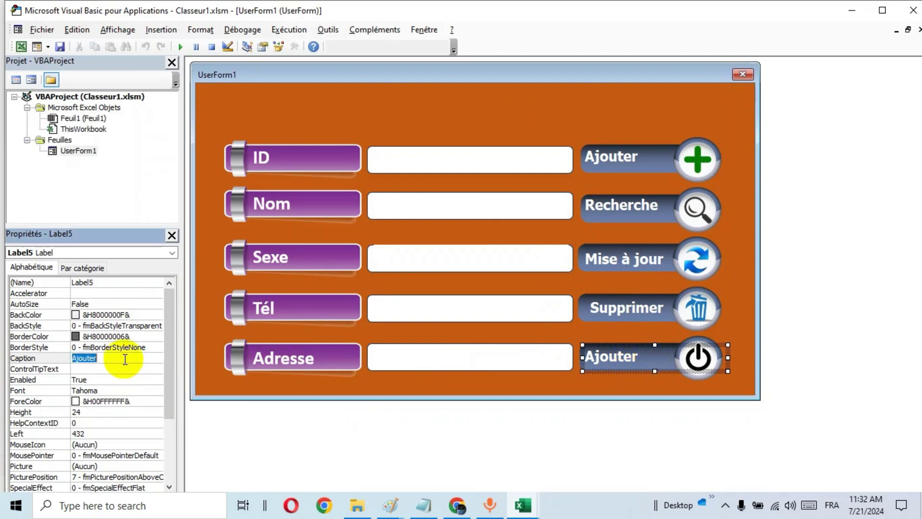
text(Qui)
text(ter)
click(522, 108)
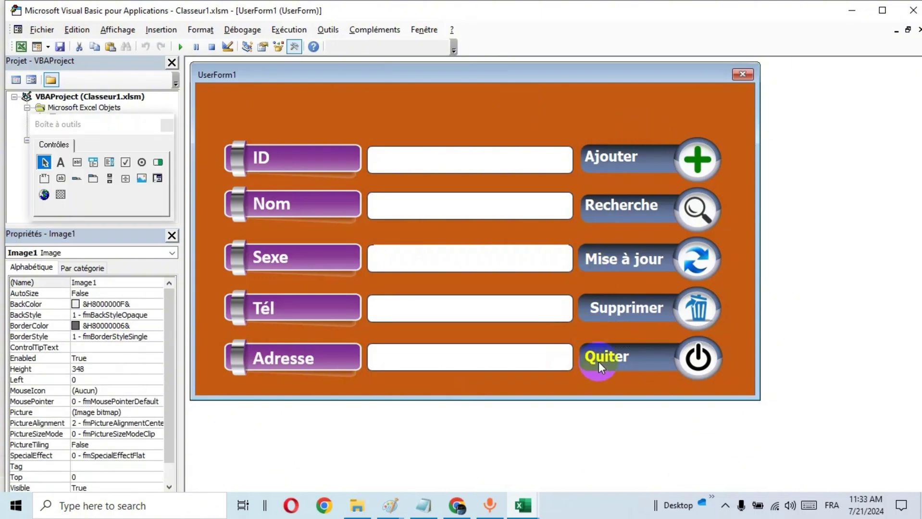
drag(599, 361, 624, 371)
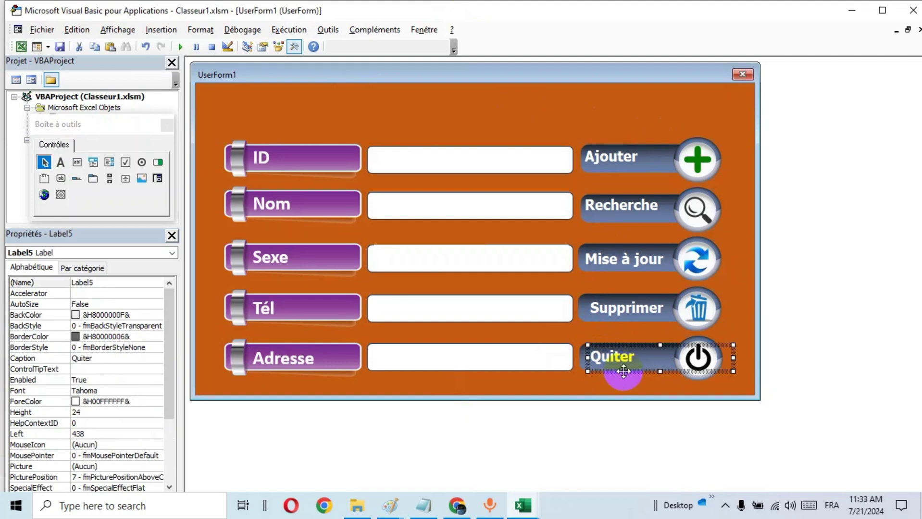
click(614, 386)
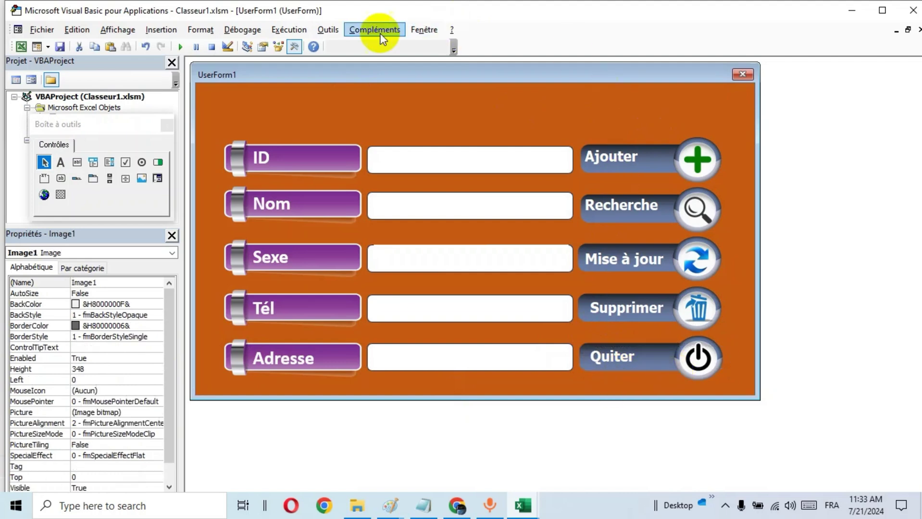
click(181, 46)
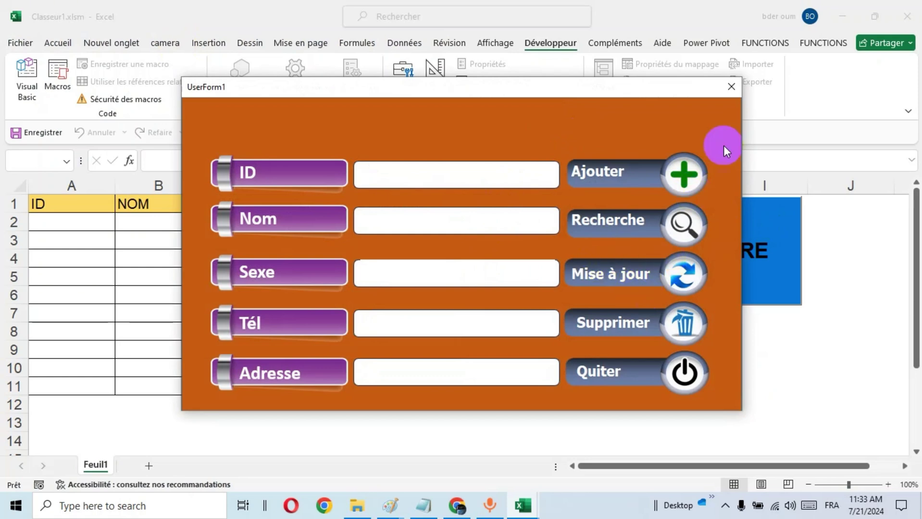
click(731, 87)
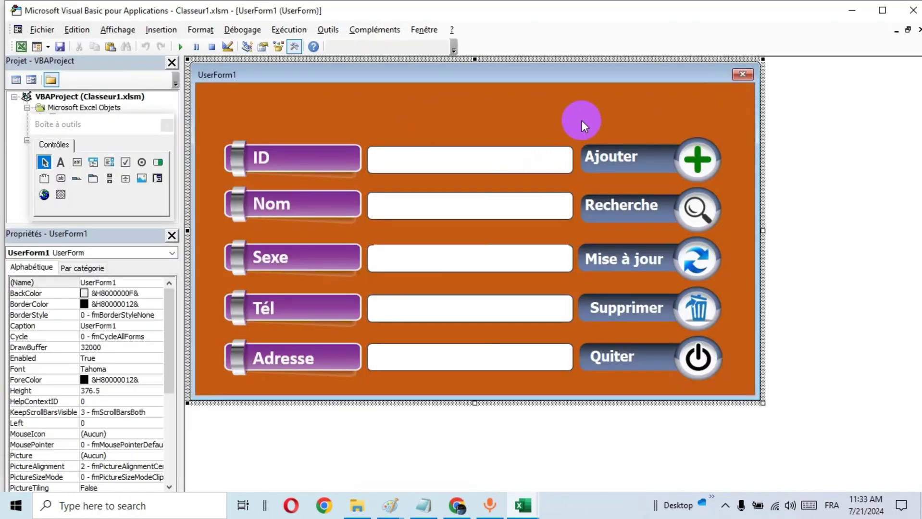
Rename the Ajouter, Recherche and Mise à jour labels to LblAjouter, LblRecherche and LblMiseajour.
click(619, 157)
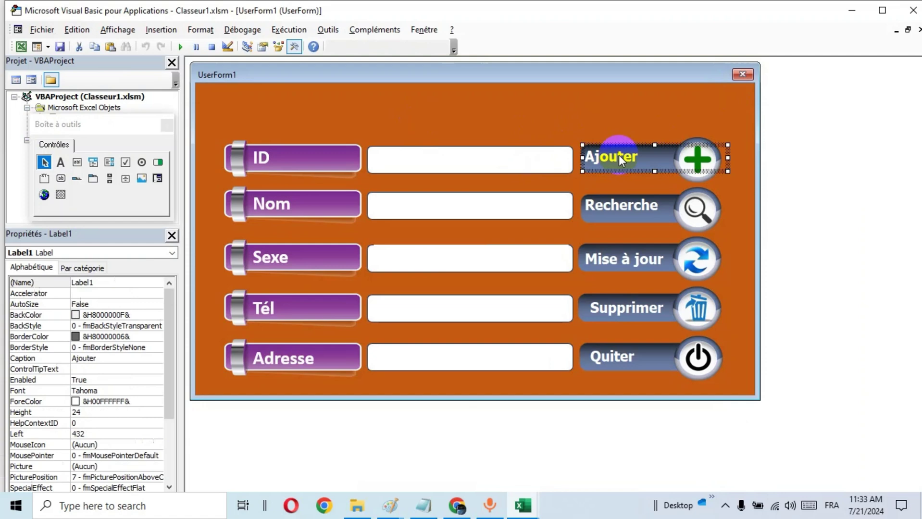
click(120, 283)
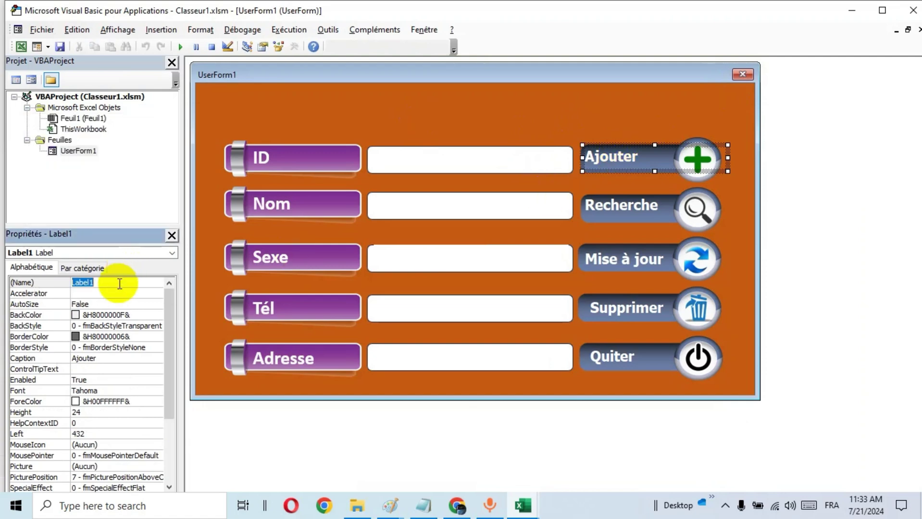
key(BackSpace)
text(l)
text(Ajou)
text(ter)
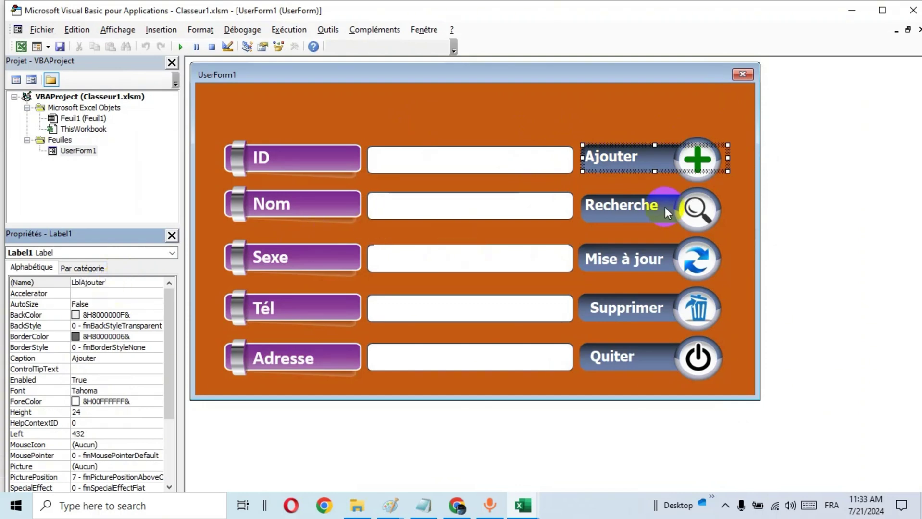
click(625, 211)
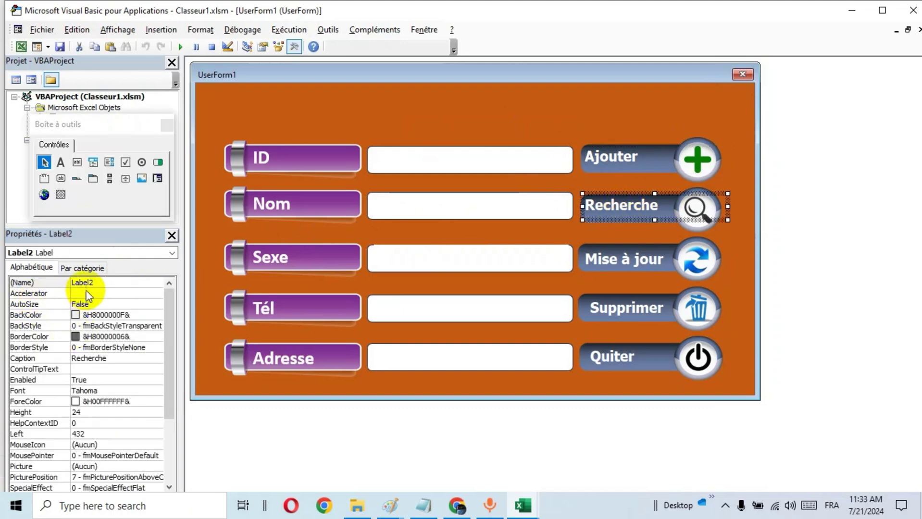
double_click(110, 284)
text(Lbl)
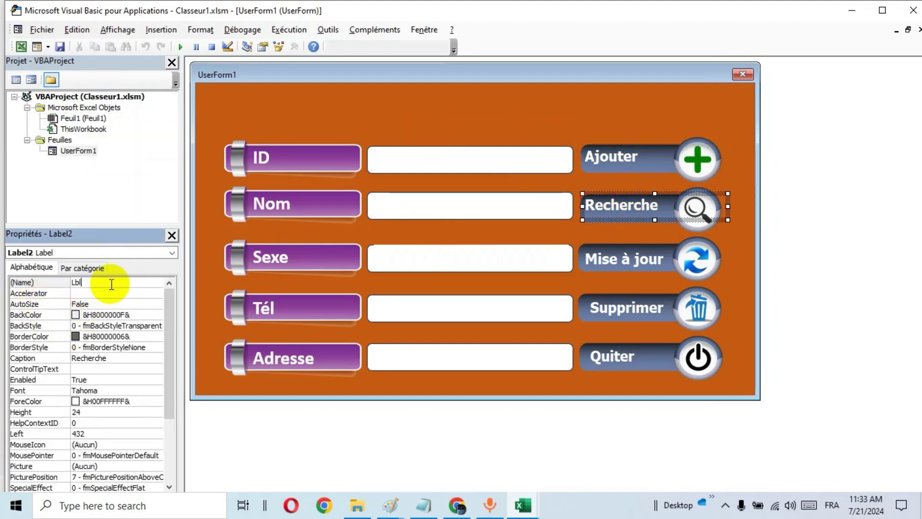
text(Reche)
text(rche)
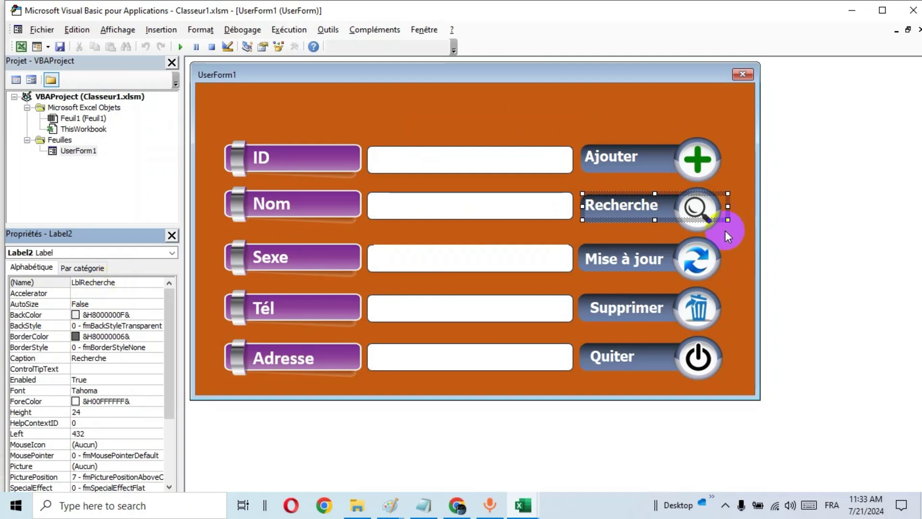
click(652, 258)
double_click(137, 282)
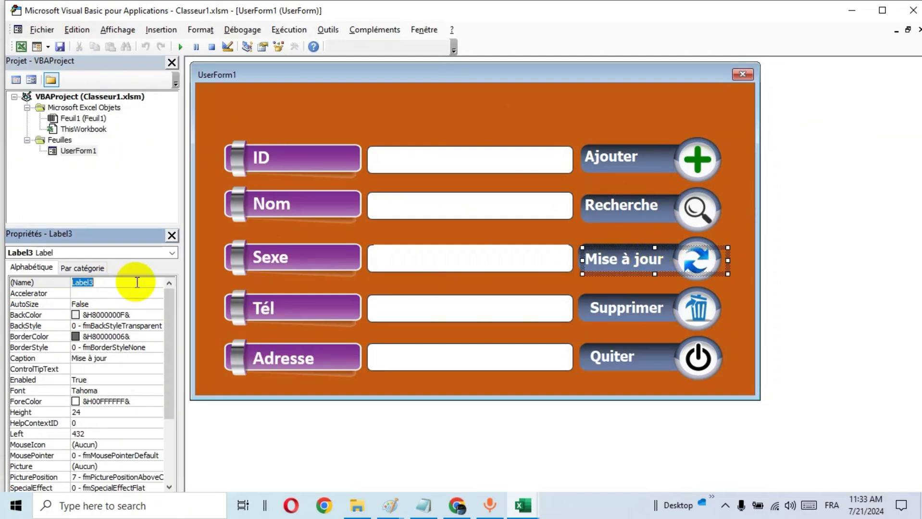
text(Lbl)
text(Mise)
text(aj)
text(our)
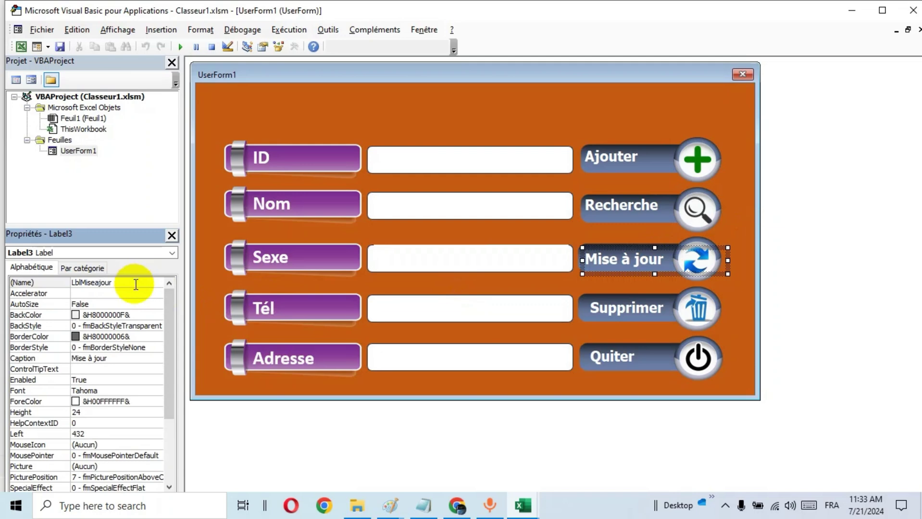
Rename the Supprimer and Quiter labels to Lblsupprimer and Lblquiter.
click(637, 309)
double_click(116, 282)
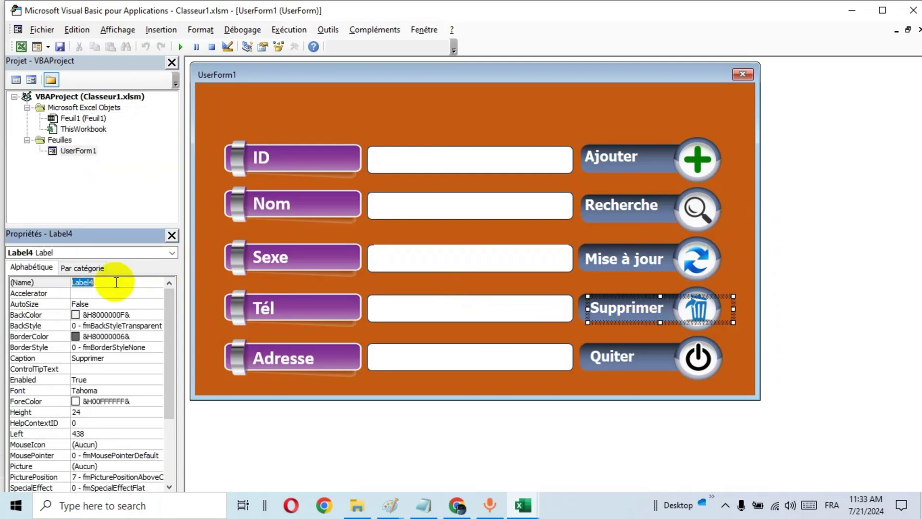
text(Lb)
text(l)
text(suppri)
text(mer)
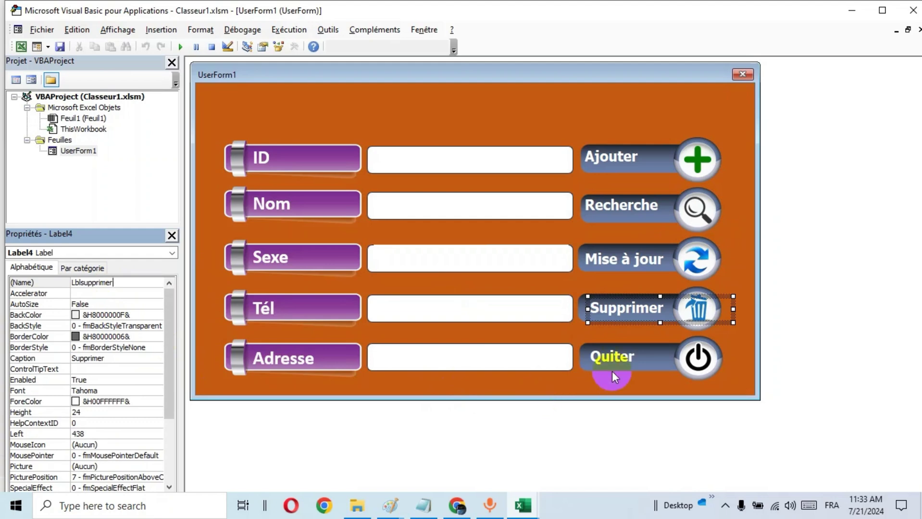
click(616, 363)
click(119, 282)
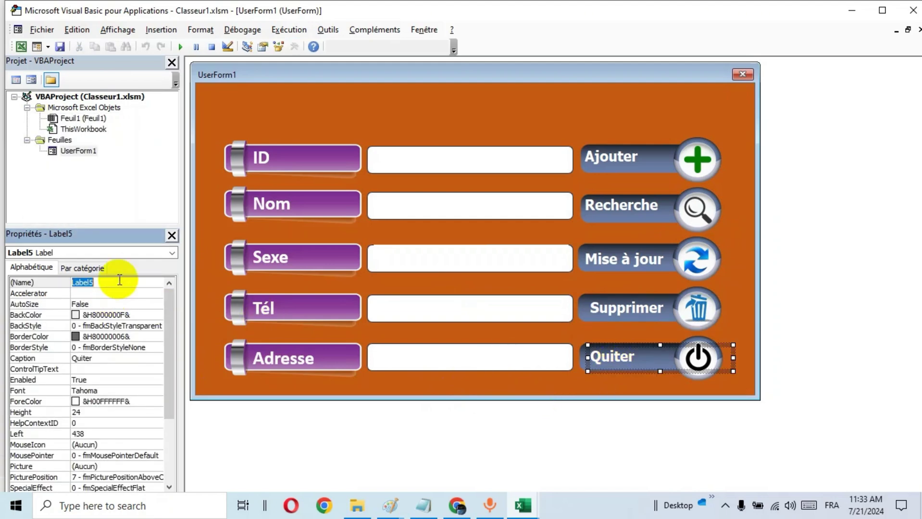
text(Lbl)
text(quiter)
click(406, 98)
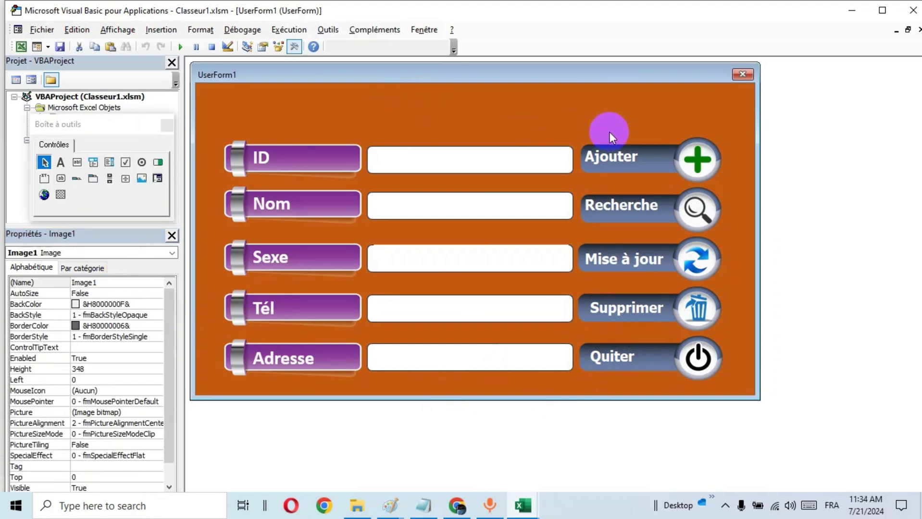
click(624, 157)
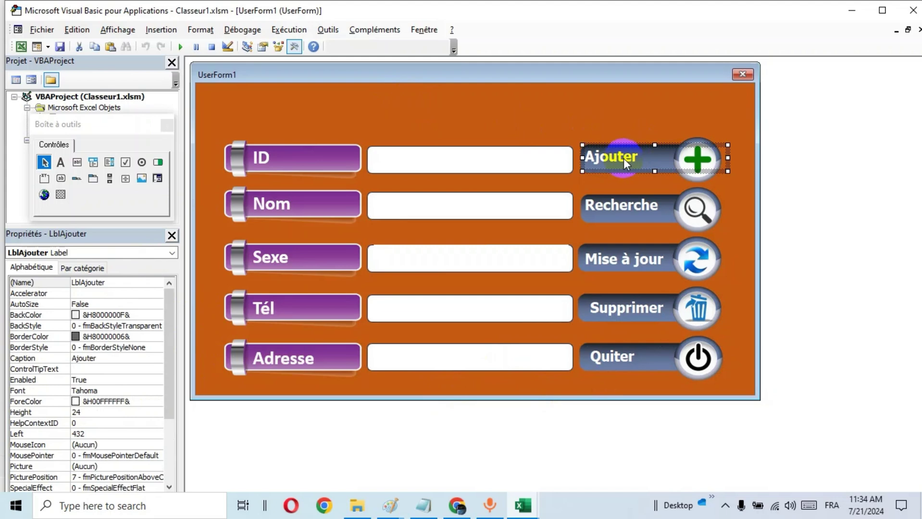
Paste the add-record code from Notepad into a new LblAjouter_Click and highlight its sheet1 reference.
double_click(623, 159)
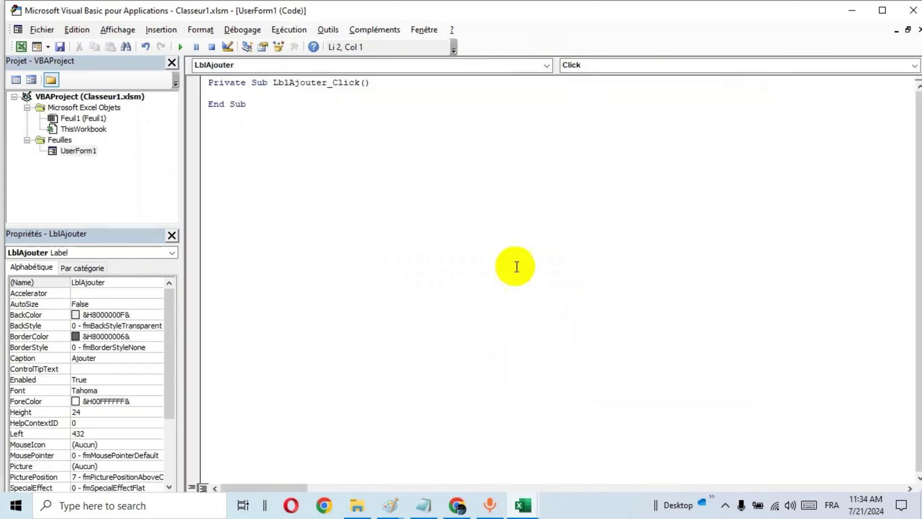
click(423, 506)
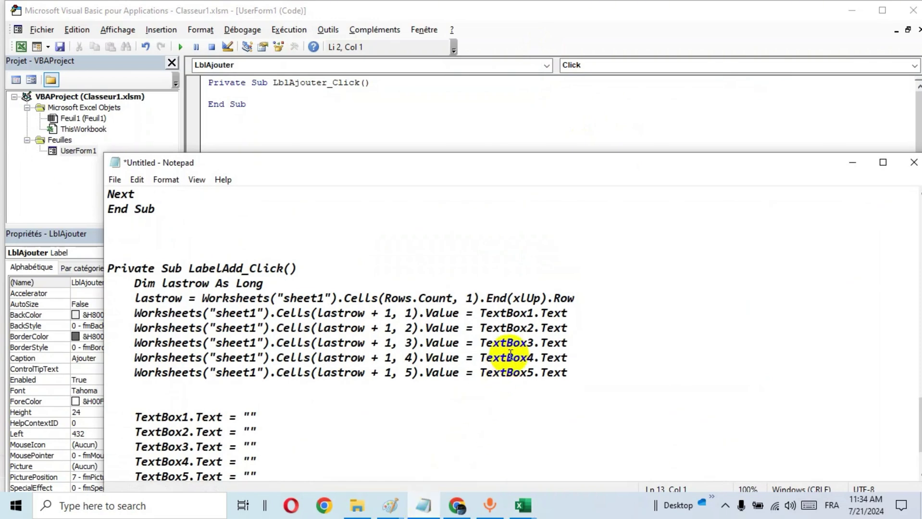
scroll(511, 353, down, 2)
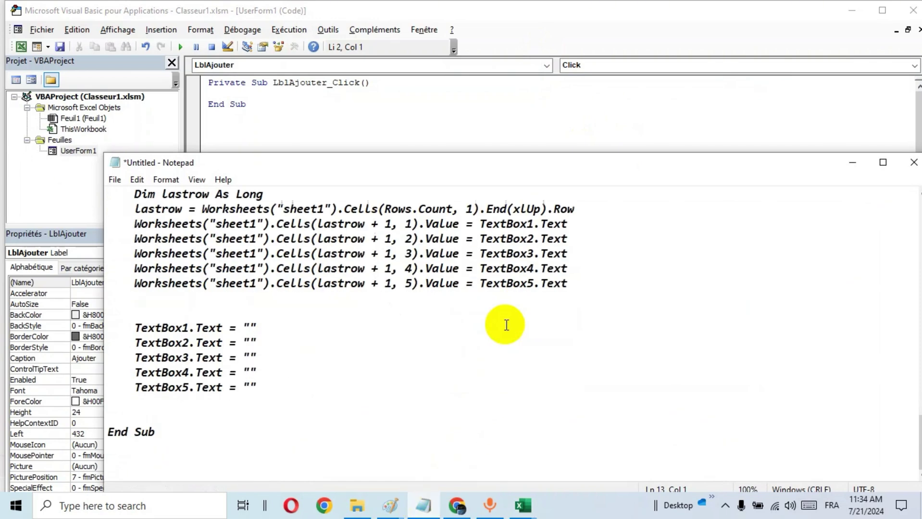
scroll(506, 325, up, 1)
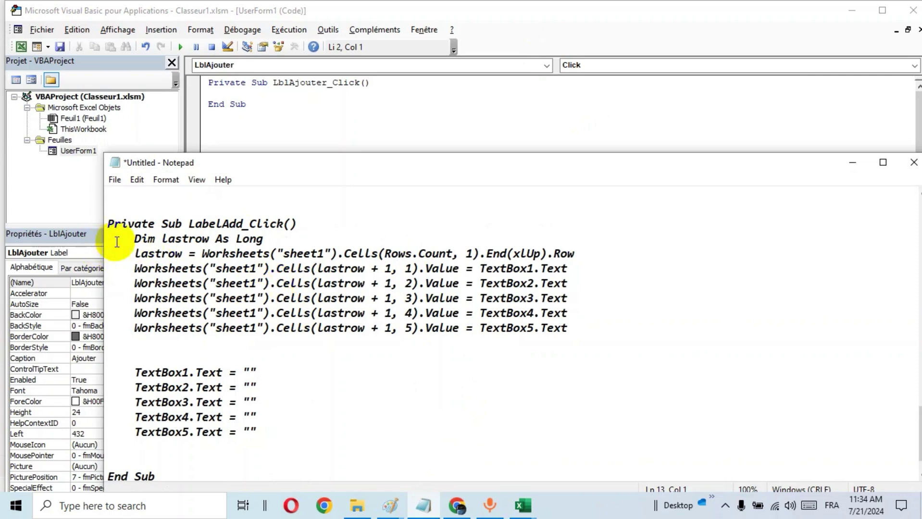
drag(130, 239, 320, 435)
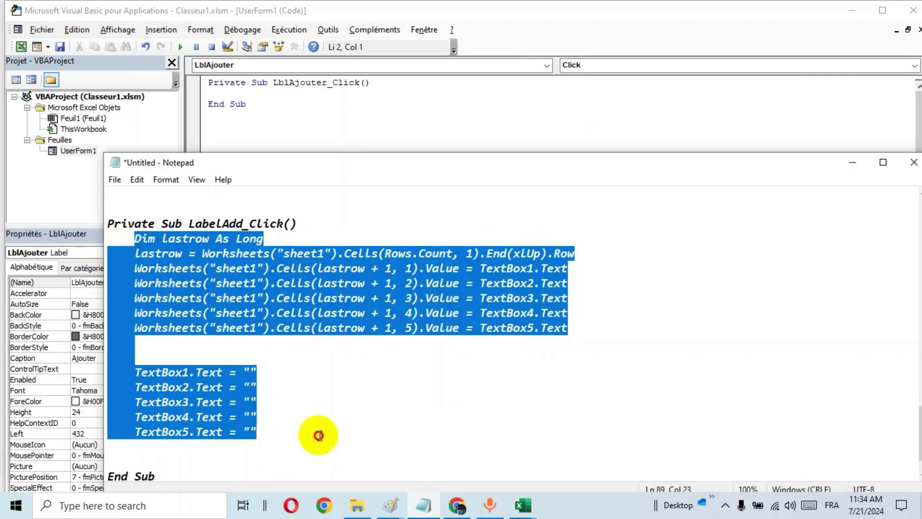
right_click(251, 336)
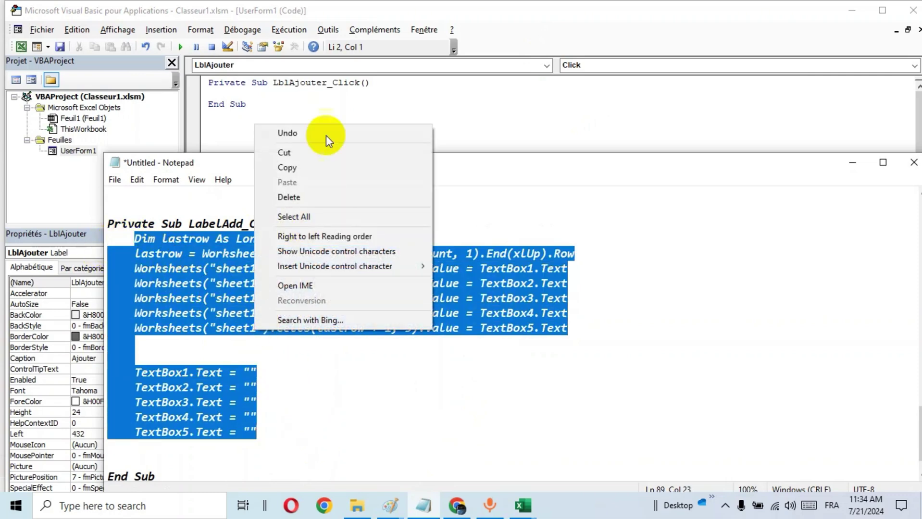
click(297, 166)
click(220, 94)
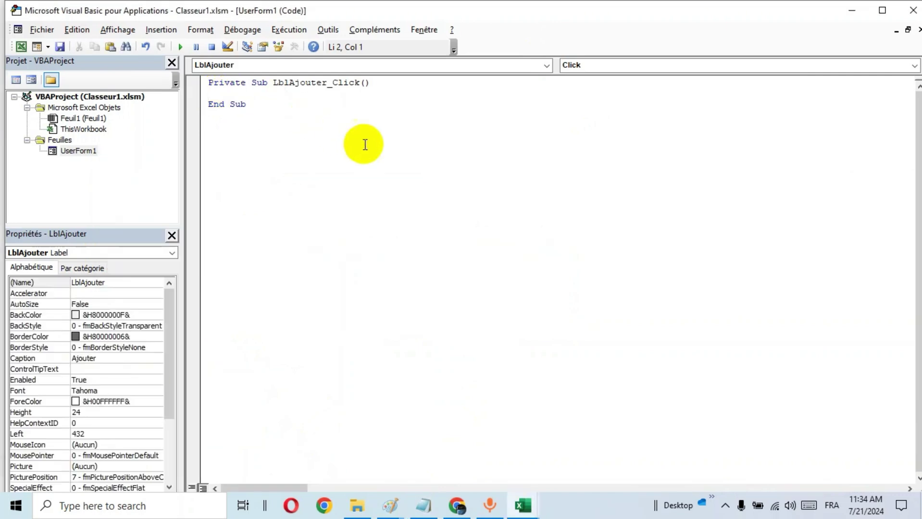
key(ctrl+v)
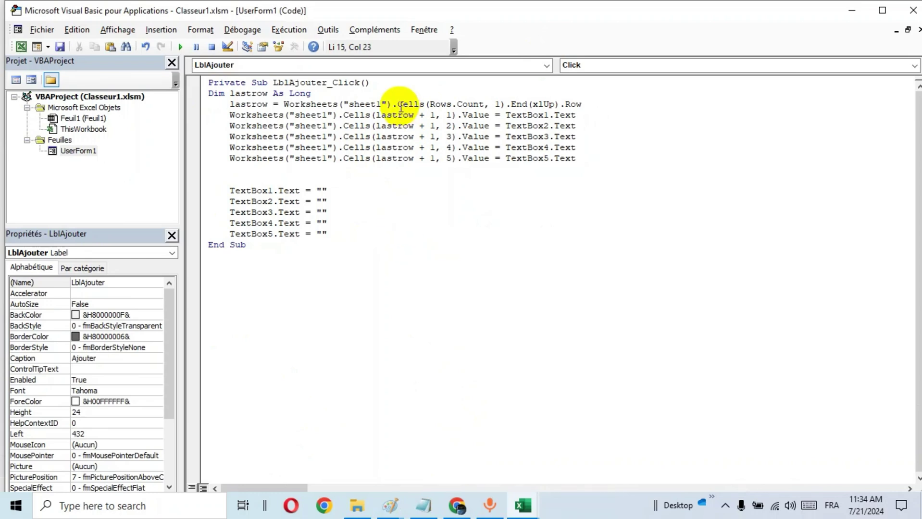
click(326, 115)
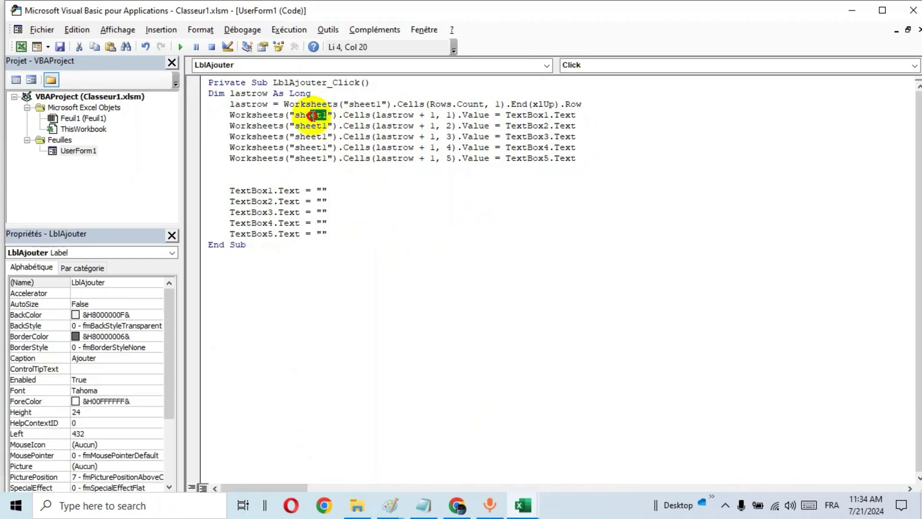
drag(327, 114, 294, 115)
Copy 'sheet1' from the code and rename the Feuil1 worksheet tab to sheet1.
click(24, 45)
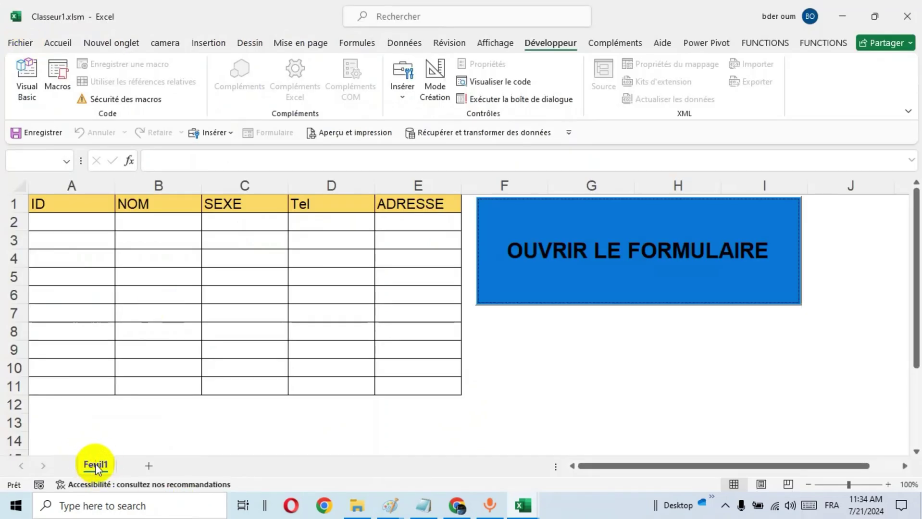
click(25, 69)
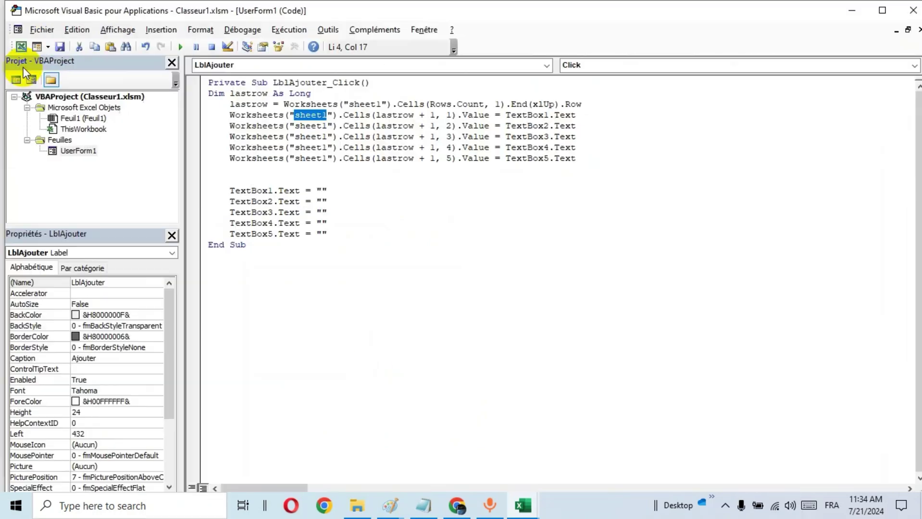
right_click(314, 117)
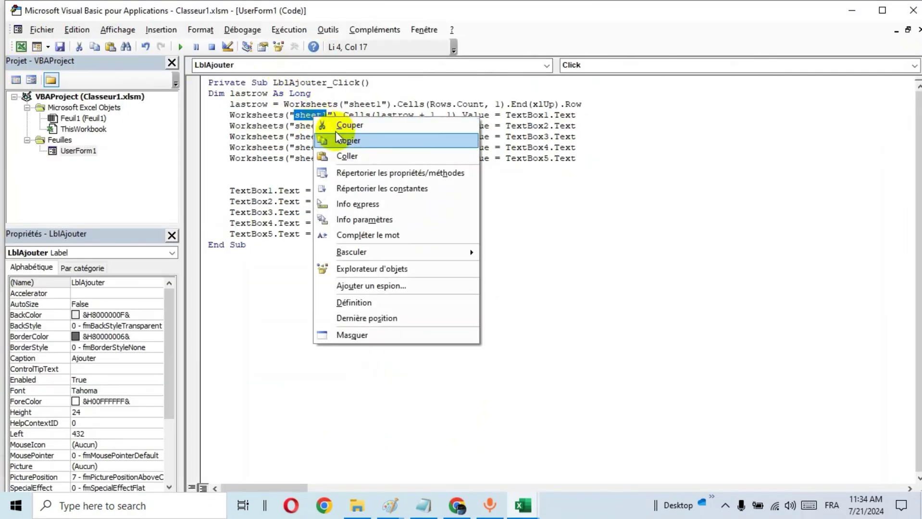
click(347, 141)
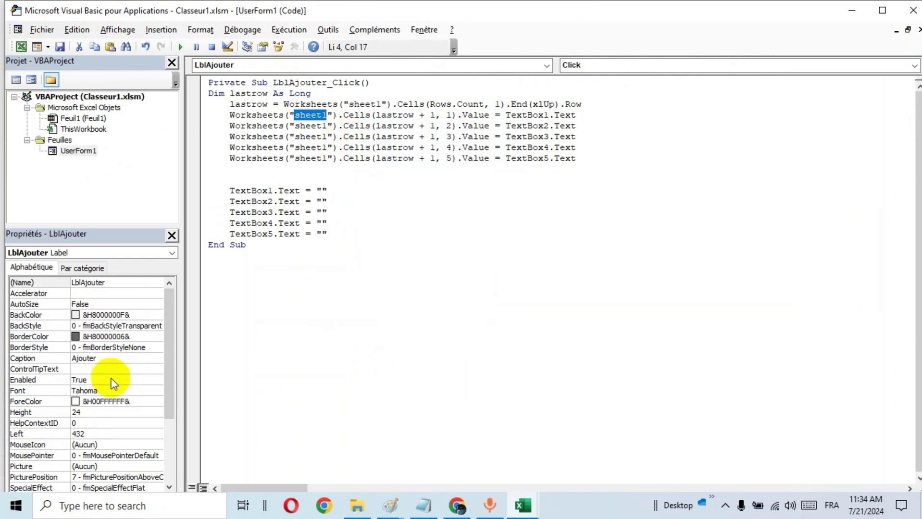
click(22, 47)
double_click(96, 465)
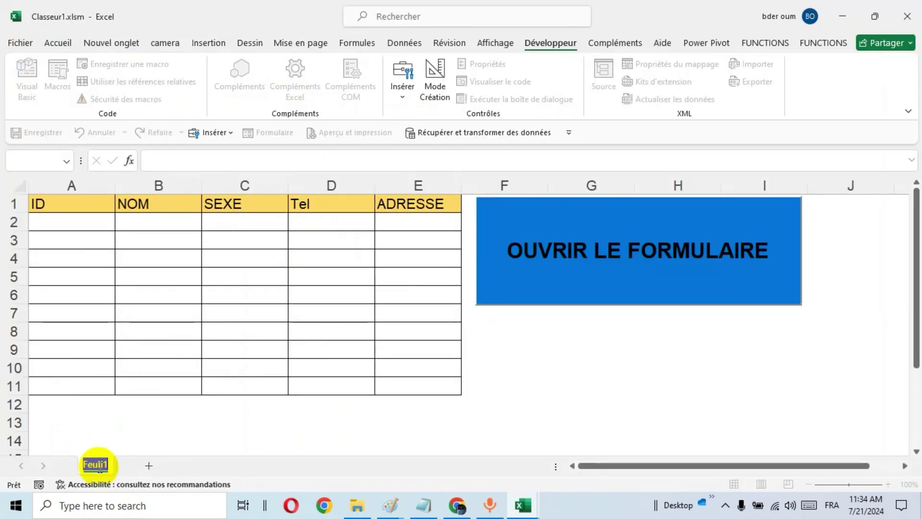
key(ctrl+v)
click(244, 434)
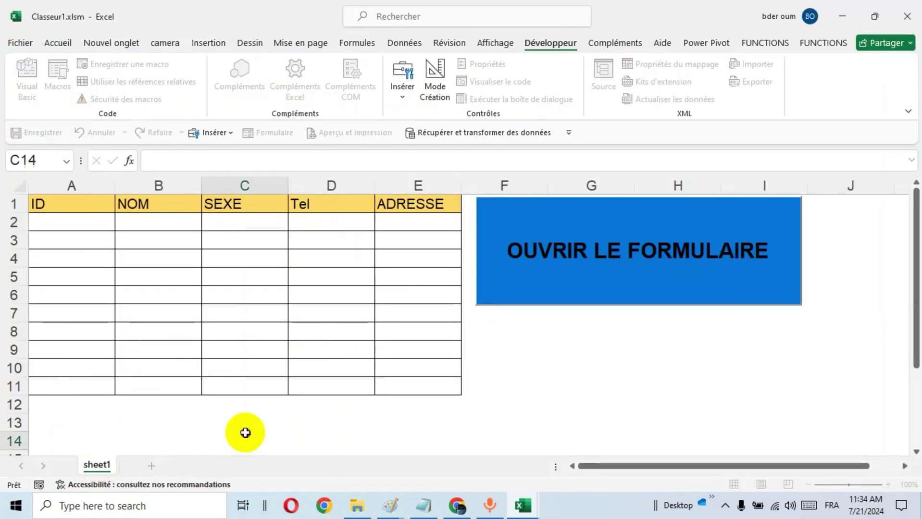
Back in the VBA editor, reopen the UserForm1 design and select the Recherche label.
click(27, 77)
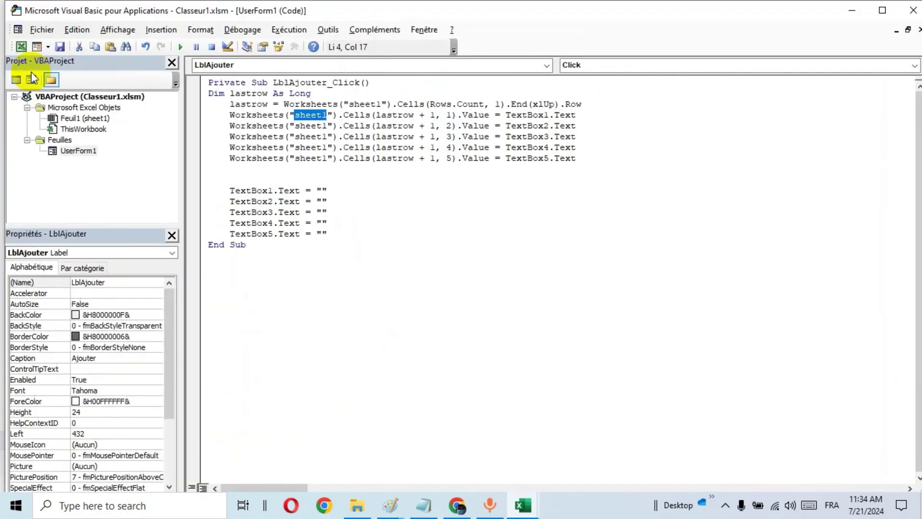
click(516, 223)
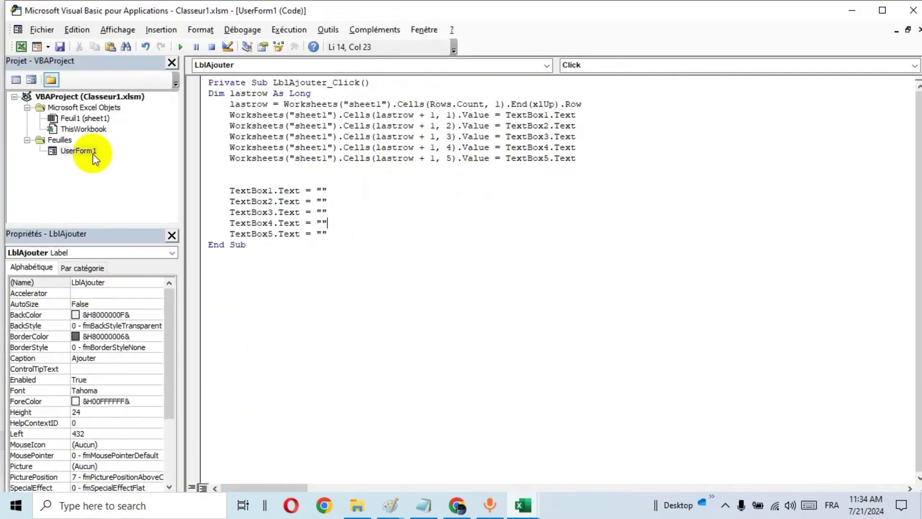
double_click(79, 151)
click(646, 209)
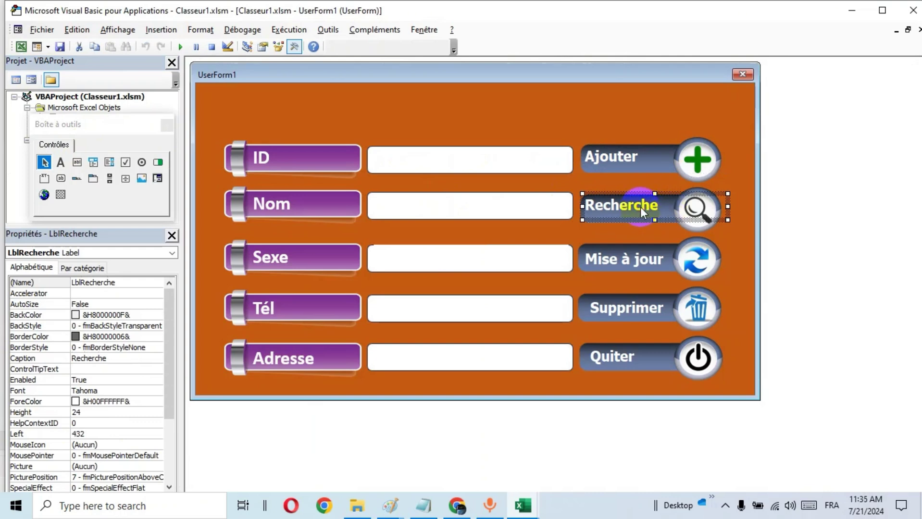
Paste the search routine from Notepad into a new LblRecherche_Click, then reopen UserForm1's design.
double_click(640, 207)
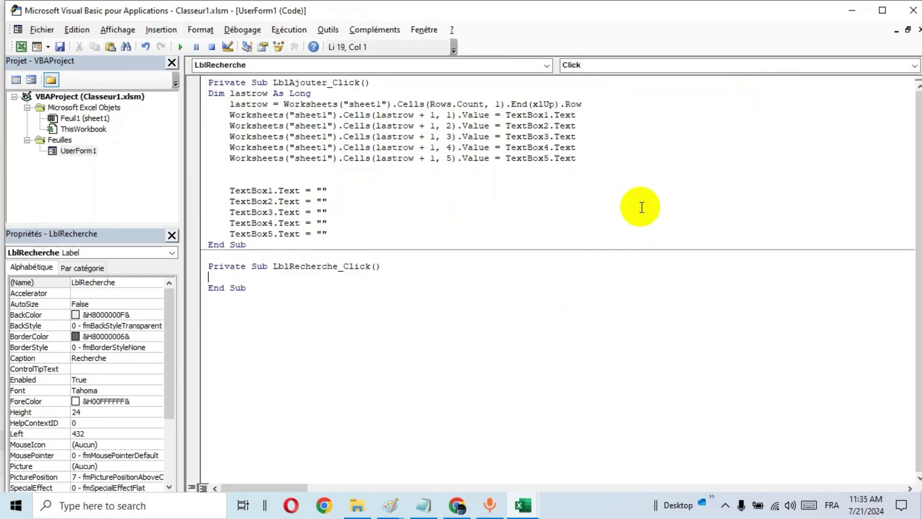
click(421, 505)
scroll(443, 393, down, 1)
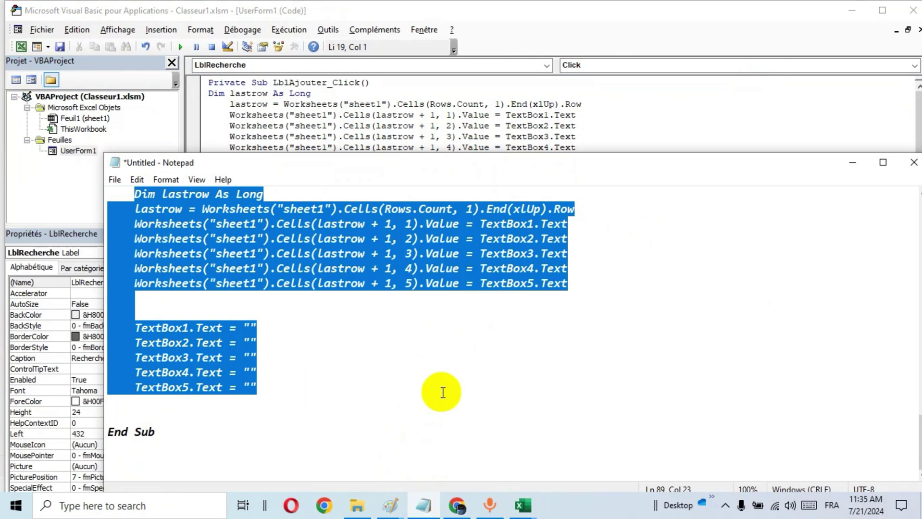
scroll(443, 393, up, 3)
scroll(443, 387, up, 1)
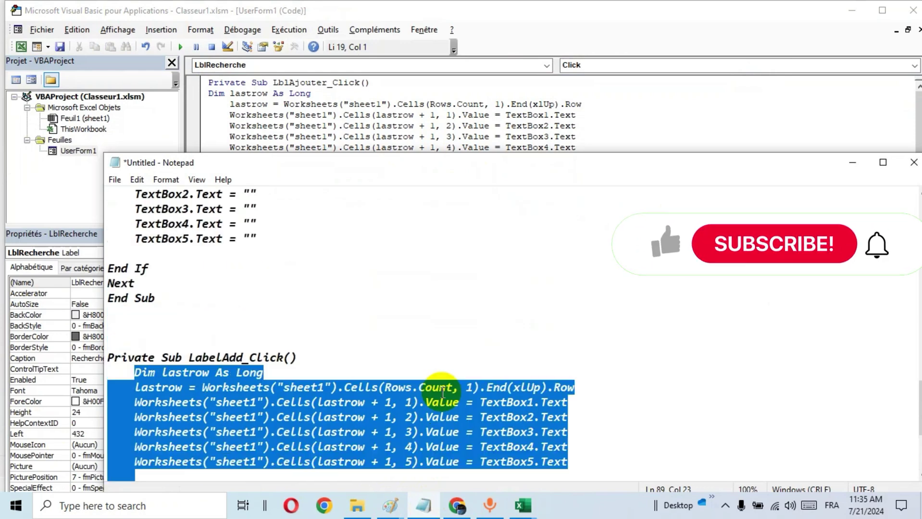
scroll(443, 382, up, 2)
scroll(442, 381, up, 1)
scroll(440, 366, up, 2)
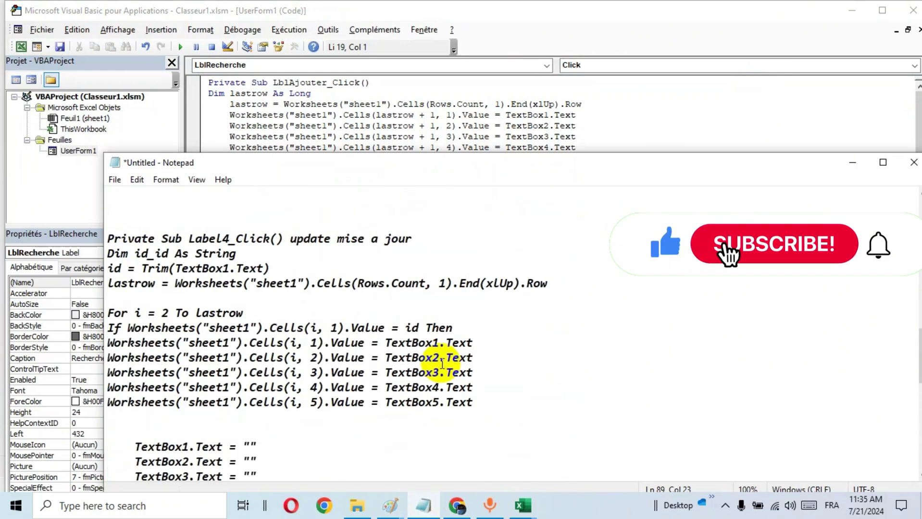
scroll(445, 358, up, 5)
scroll(446, 357, up, 5)
scroll(445, 356, up, 5)
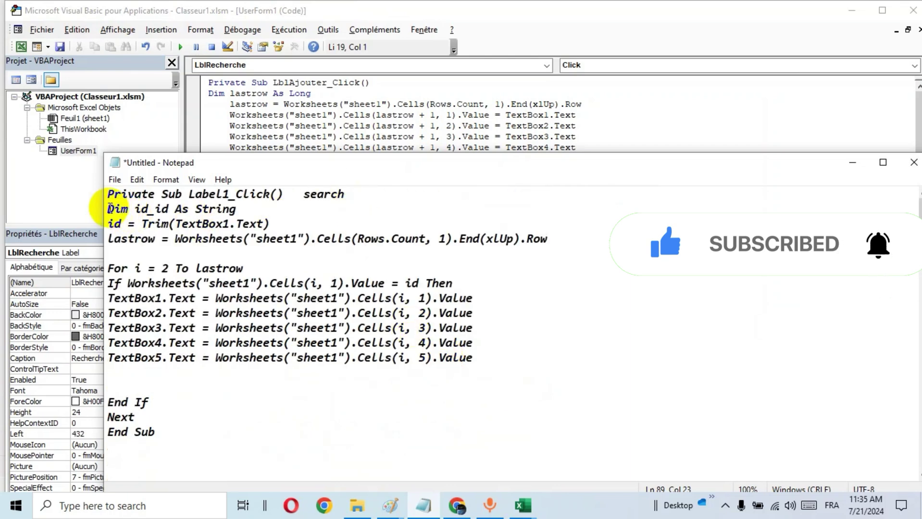
drag(108, 210, 313, 415)
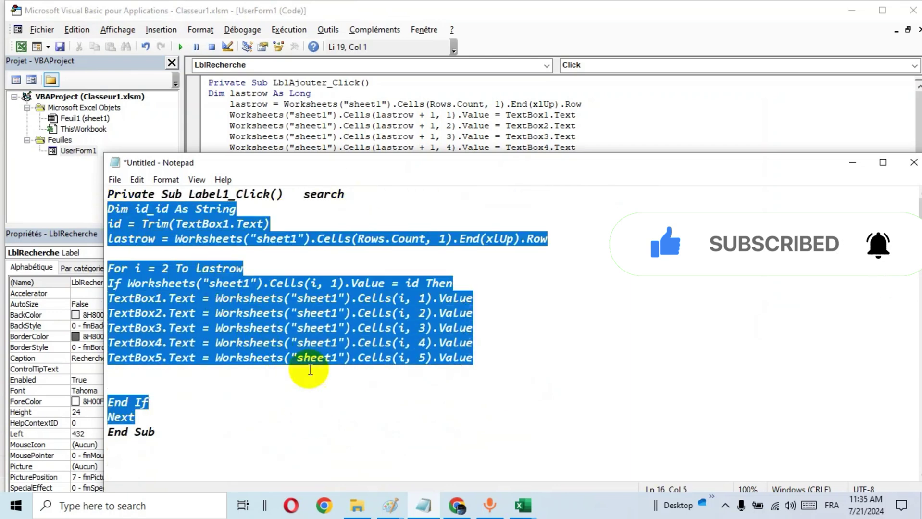
right_click(307, 337)
click(353, 169)
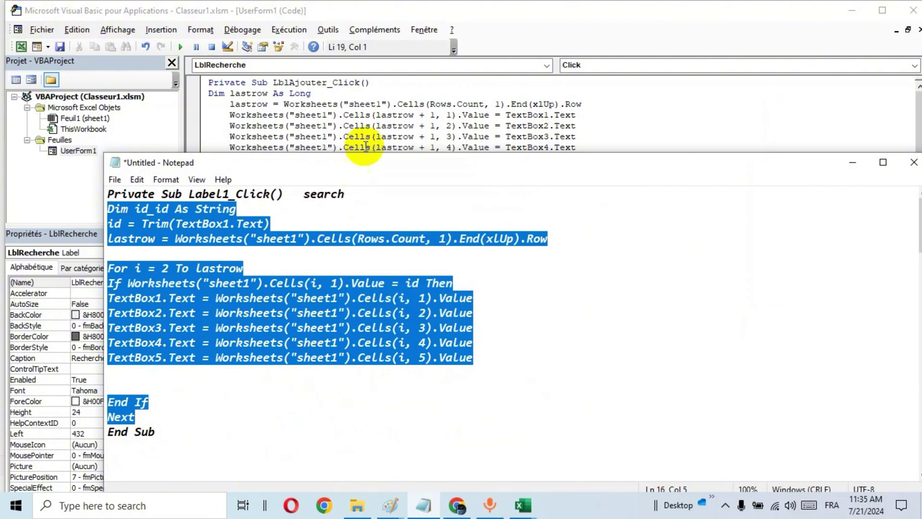
click(506, 12)
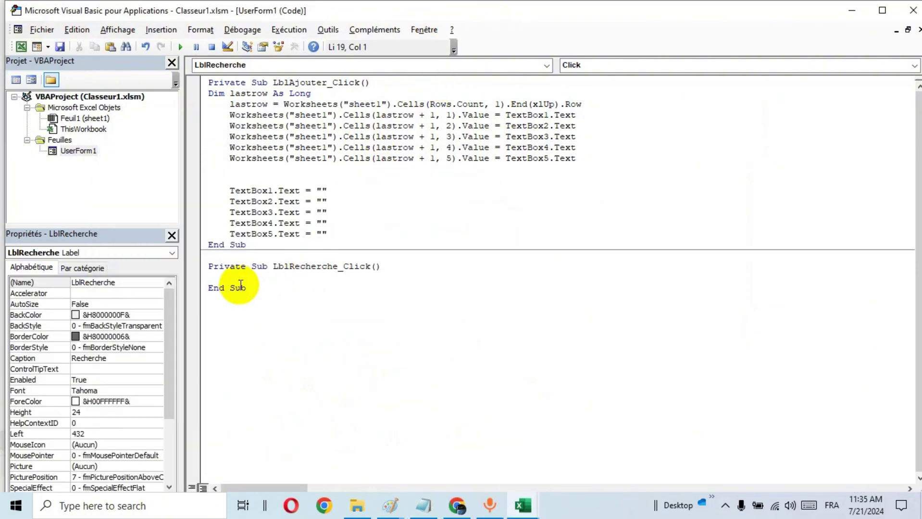
key(ctrl+v)
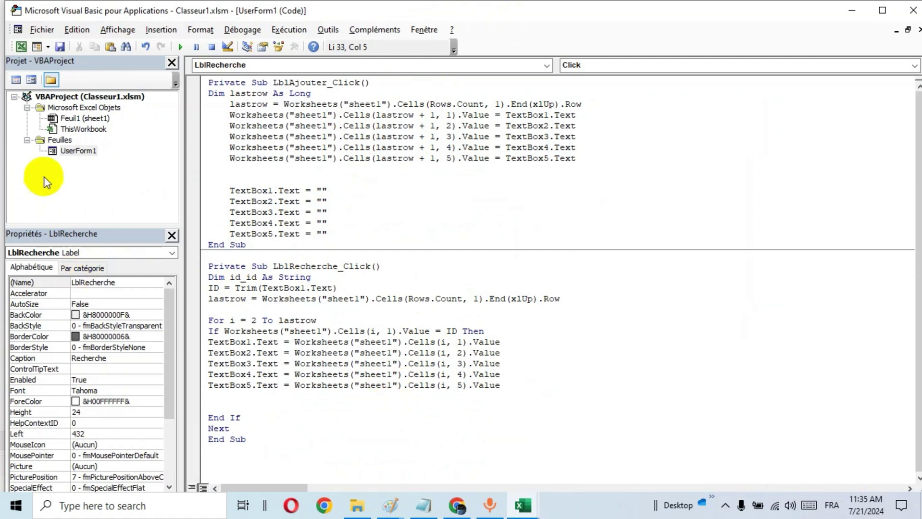
double_click(78, 151)
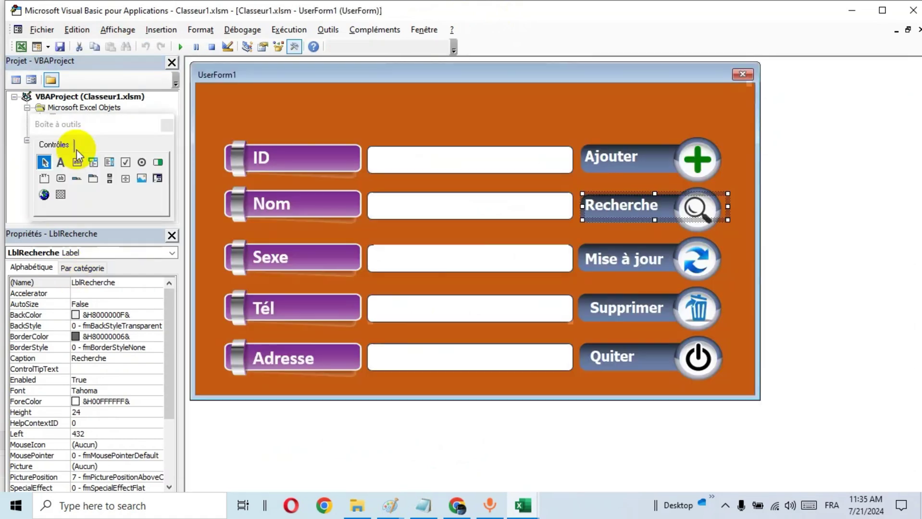
Paste the update routine from Notepad into a new LblMiseajour_Click, then reopen UserForm1's design.
double_click(640, 258)
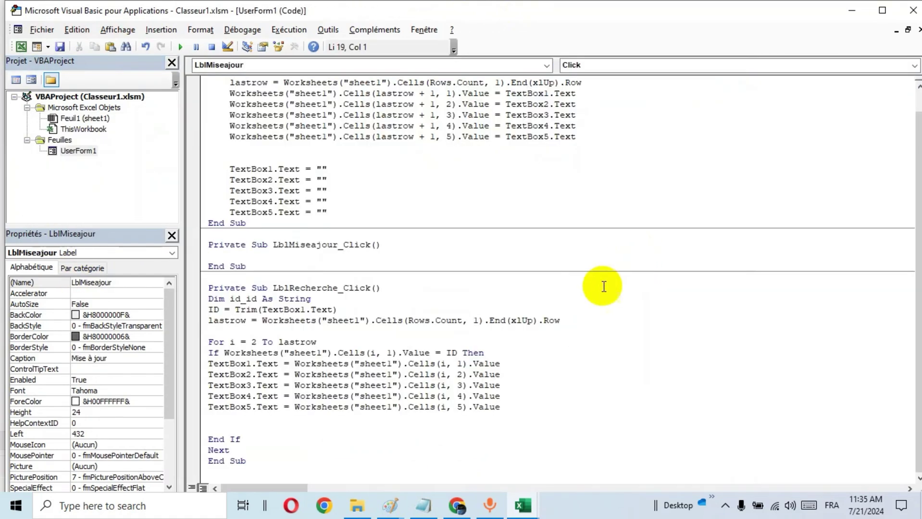
click(429, 508)
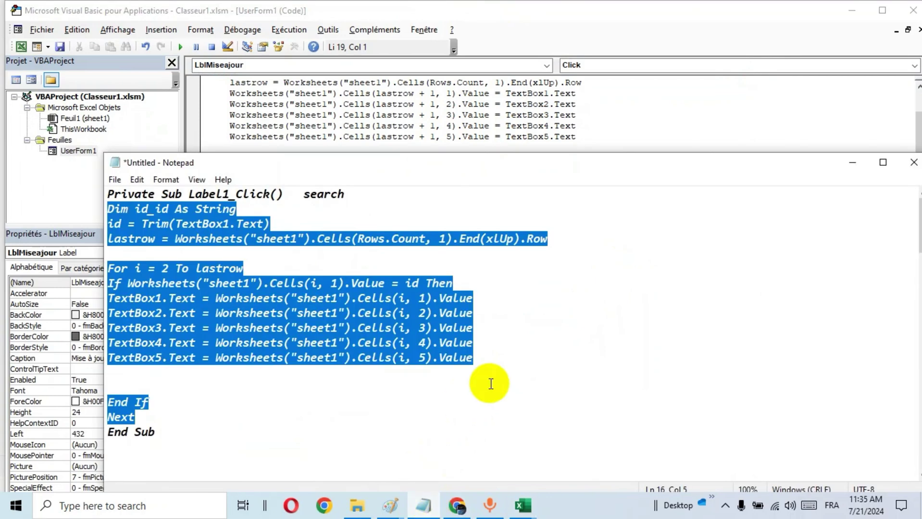
scroll(490, 384, down, 1)
scroll(490, 384, down, 2)
scroll(490, 384, down, 3)
scroll(490, 383, down, 4)
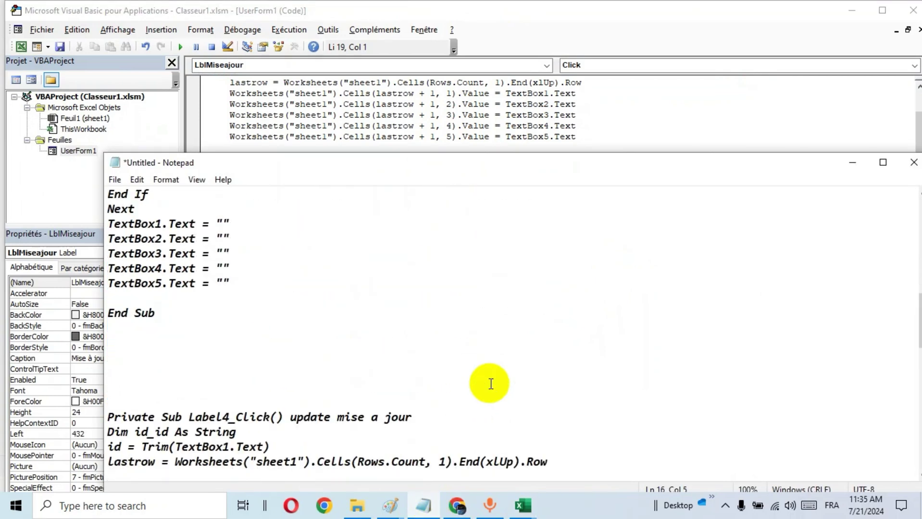
scroll(490, 384, down, 6)
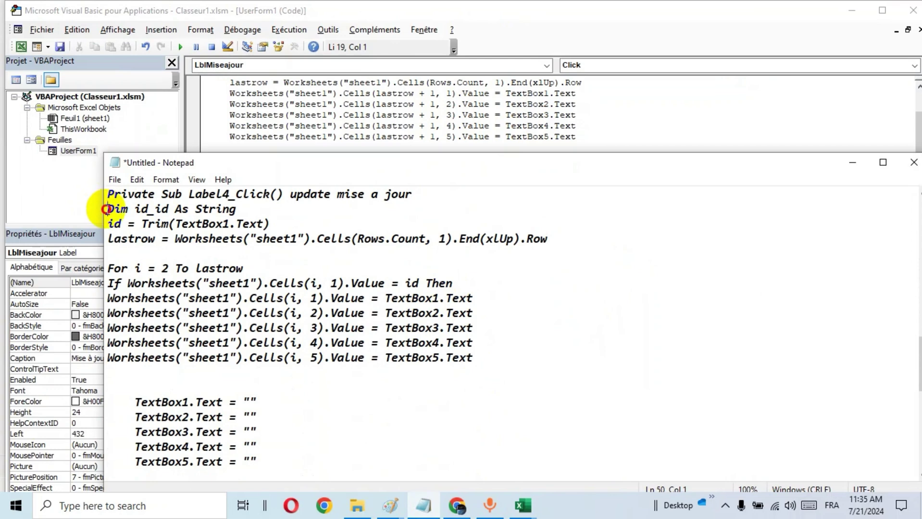
mouse_move(105, 209)
mouse_down()
mouse_move(356, 473)
mouse_move(385, 402)
mouse_up()
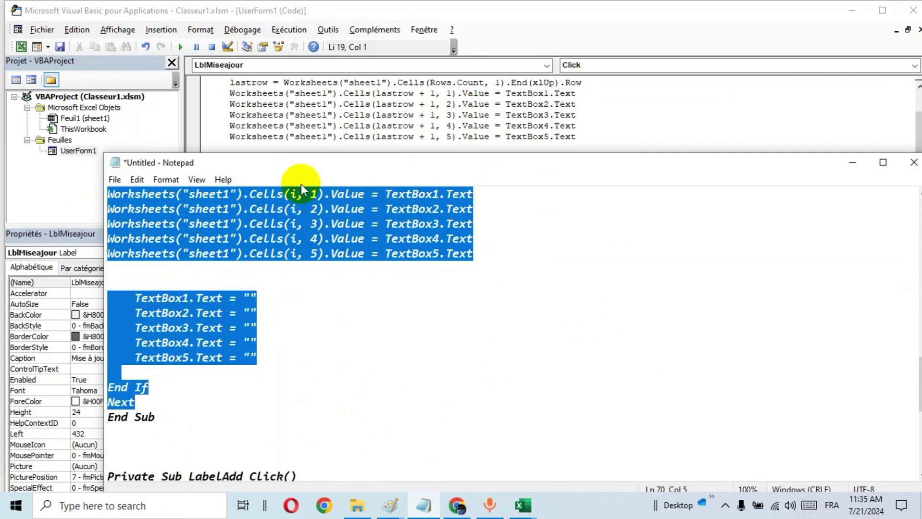
right_click(302, 200)
click(343, 244)
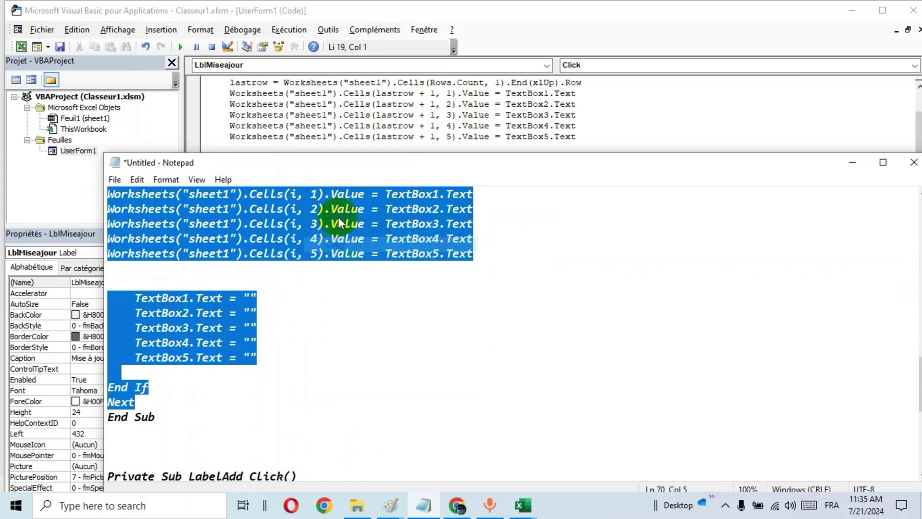
click(322, 10)
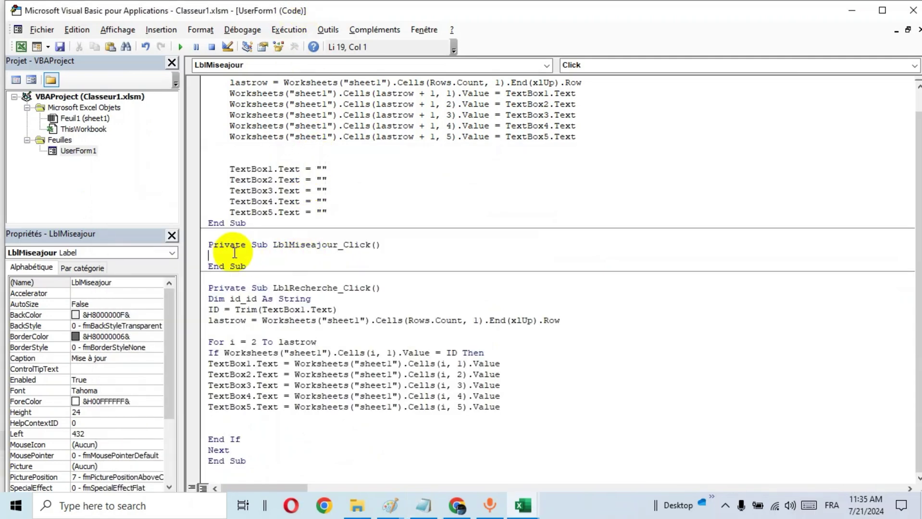
key(ctrl+v)
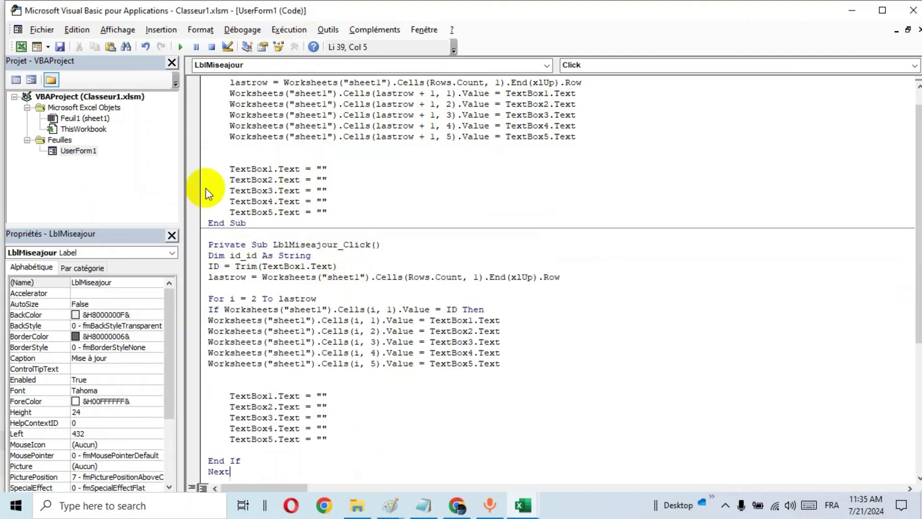
double_click(79, 151)
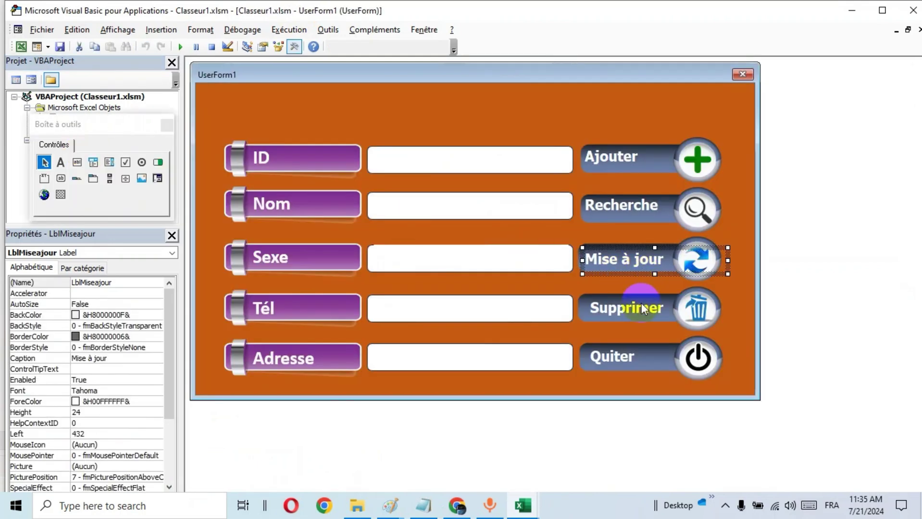
Create the Lblsupprimer_Click procedure and copy the delete routine from the Notepad notes.
click(637, 309)
double_click(638, 309)
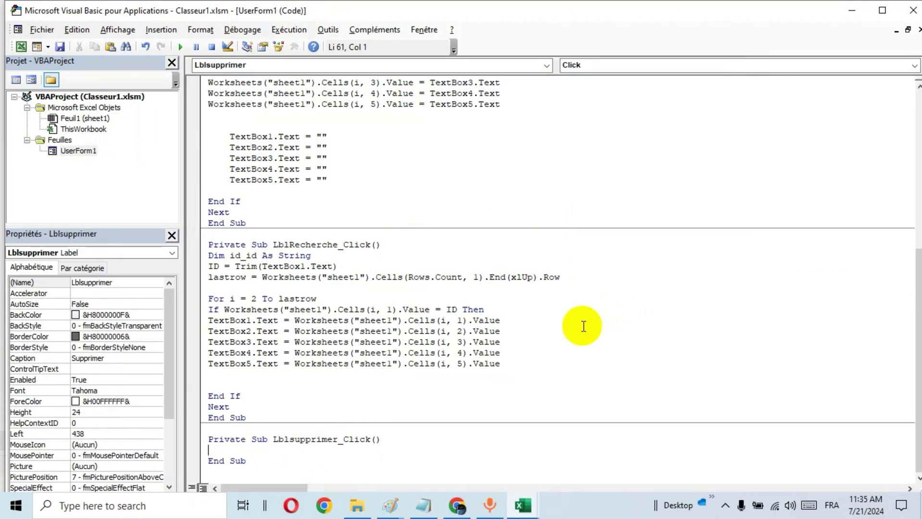
click(423, 505)
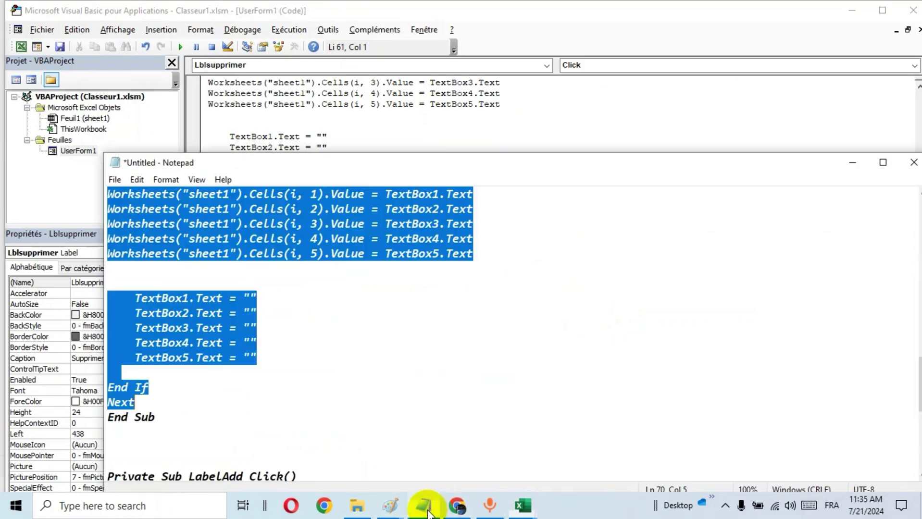
scroll(500, 337, down, 3)
scroll(500, 337, down, 4)
scroll(500, 337, up, 6)
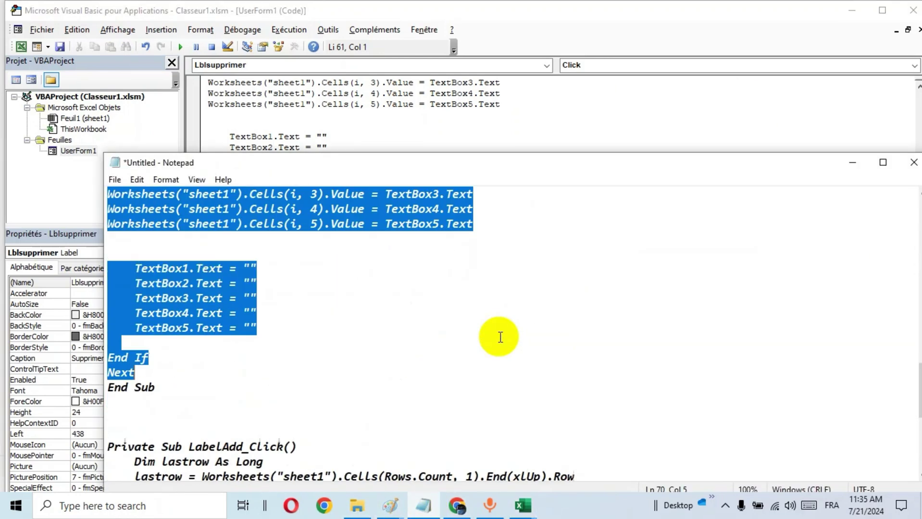
scroll(500, 337, up, 3)
scroll(500, 337, up, 6)
scroll(500, 337, up, 1)
scroll(500, 337, up, 1)
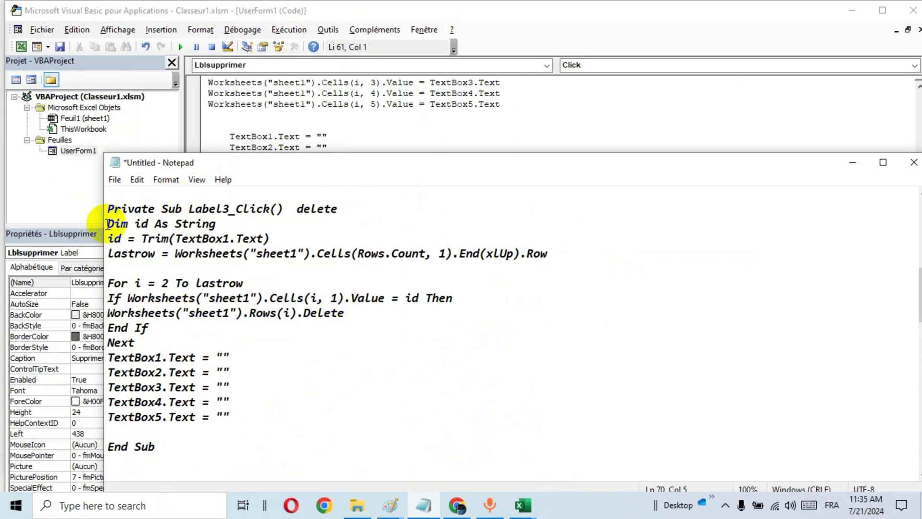
drag(108, 224, 267, 417)
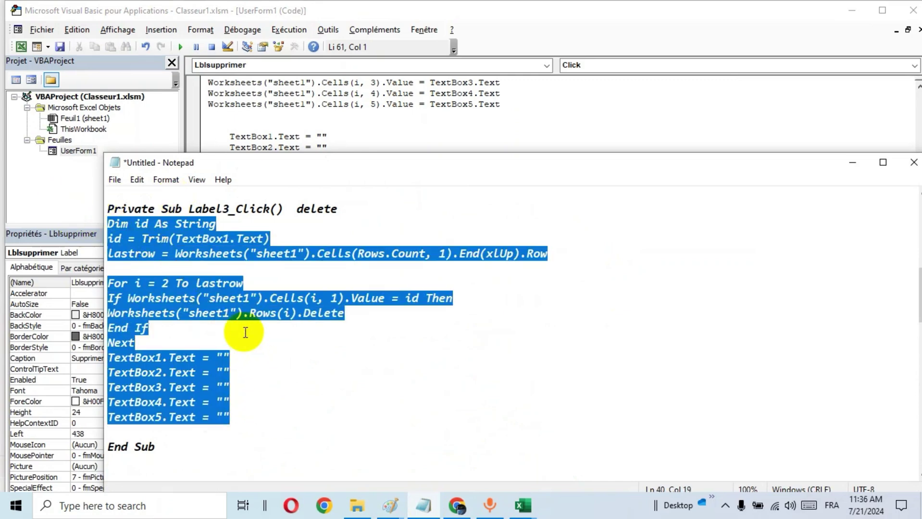
right_click(204, 295)
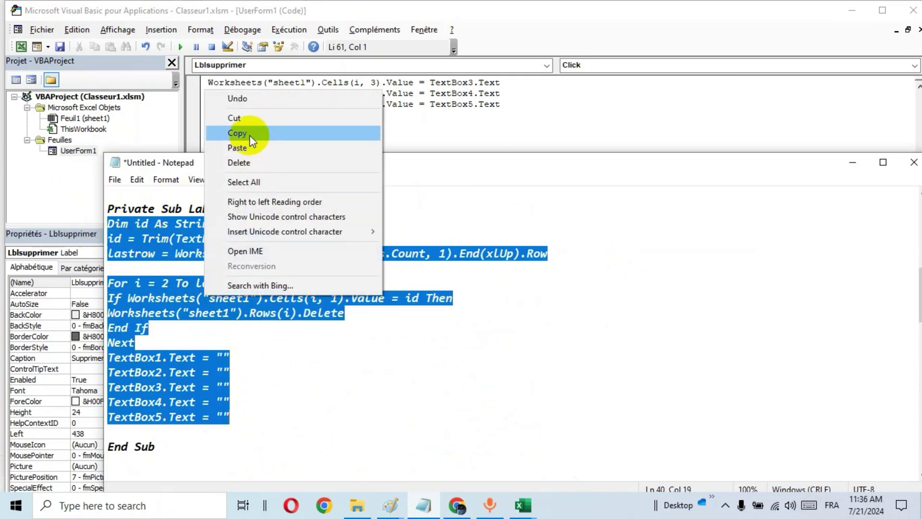
click(249, 131)
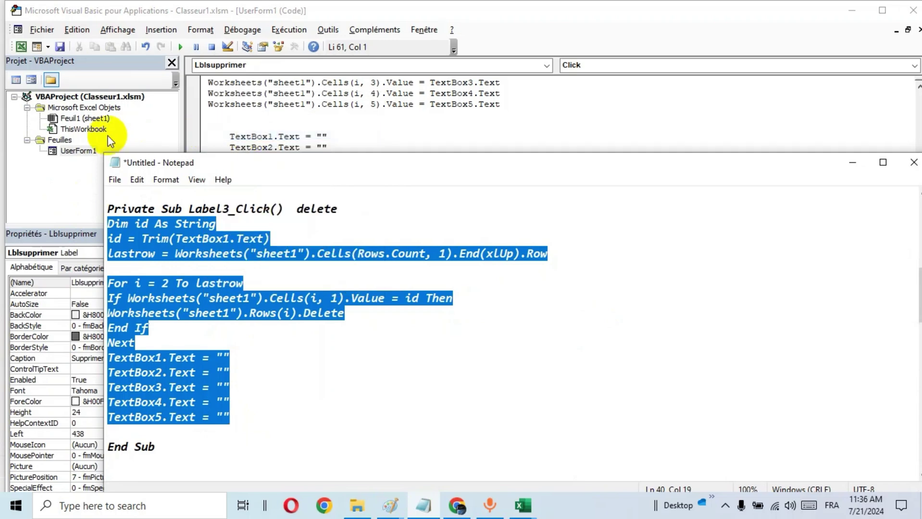
Paste the delete code into Lblsupprimer_Click and return to the UserForm1 design.
click(357, 5)
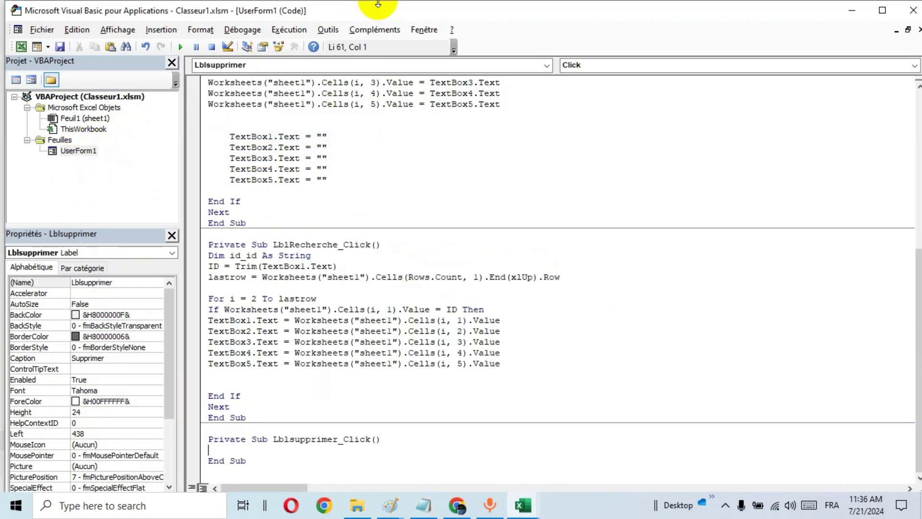
click(243, 450)
key(ctrl+v)
scroll(490, 423, down, 1)
scroll(491, 389, up, 2)
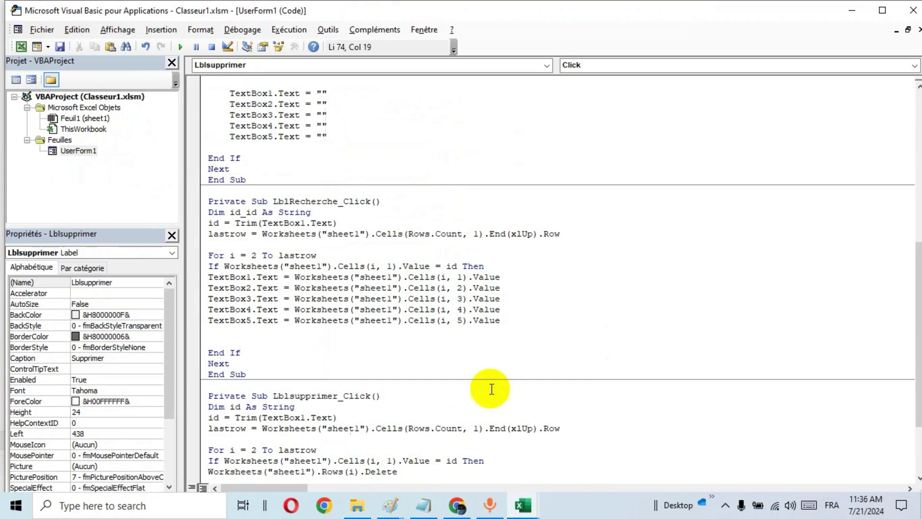
double_click(78, 151)
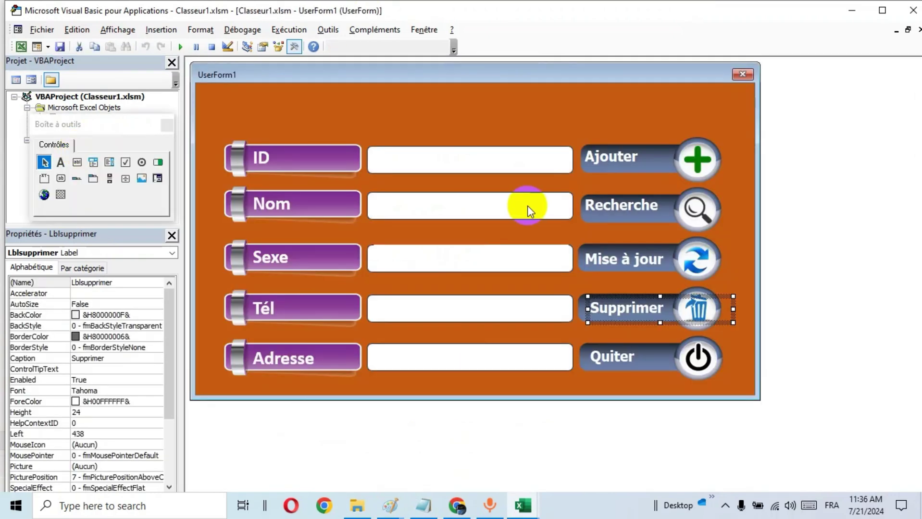
Create the Lblquiter_Click routine for the Quiter label containing Unload Me.
click(605, 378)
double_click(623, 358)
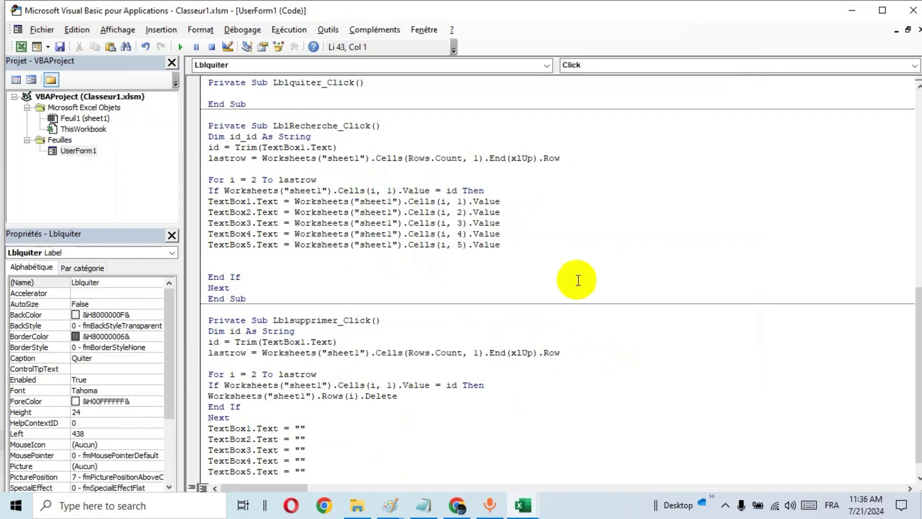
text(unloa)
text(d me)
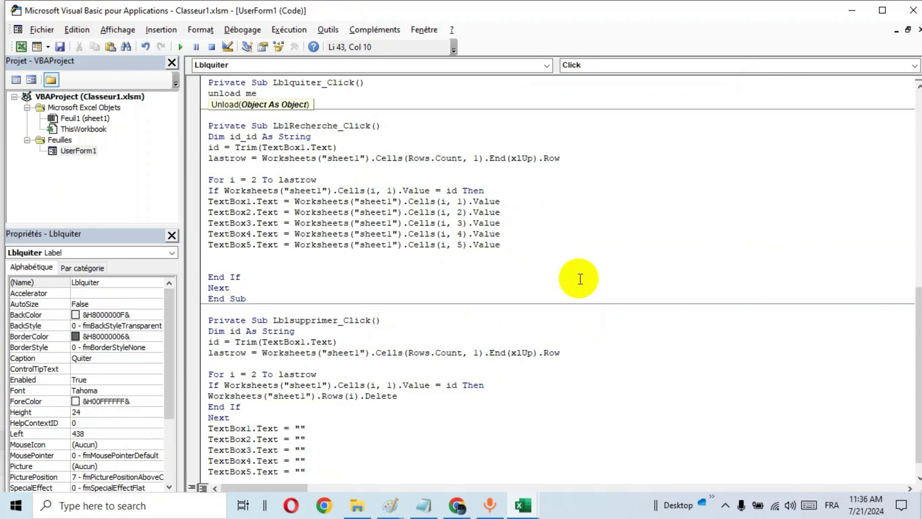
click(603, 256)
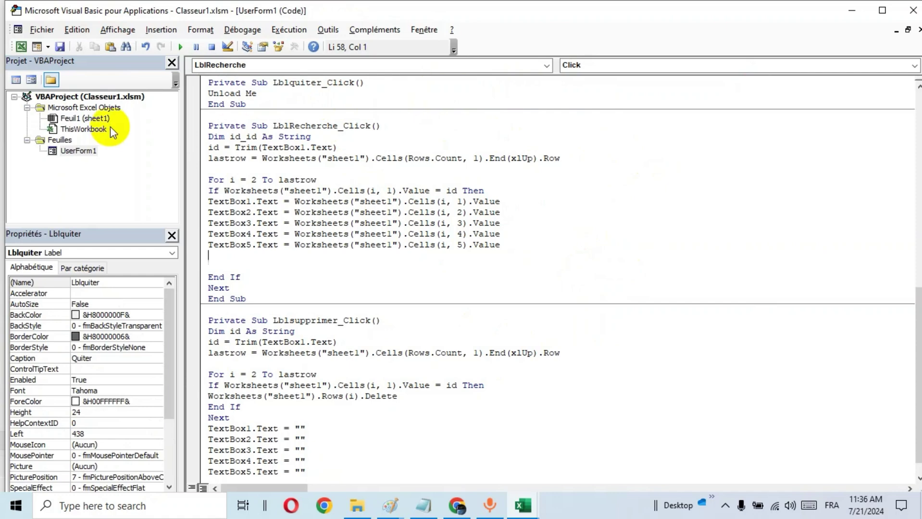
Run UserForm1 over the worksheet and move it to reveal the header row.
double_click(79, 150)
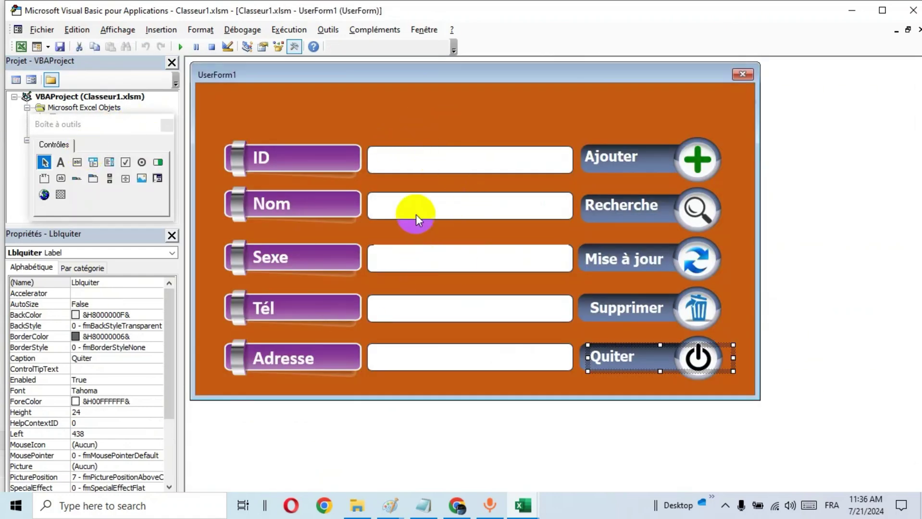
click(182, 47)
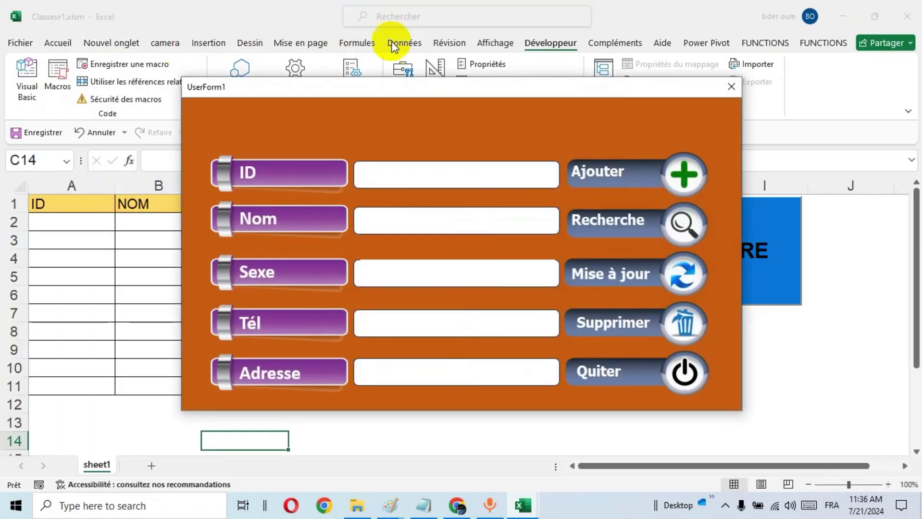
drag(434, 91, 441, 238)
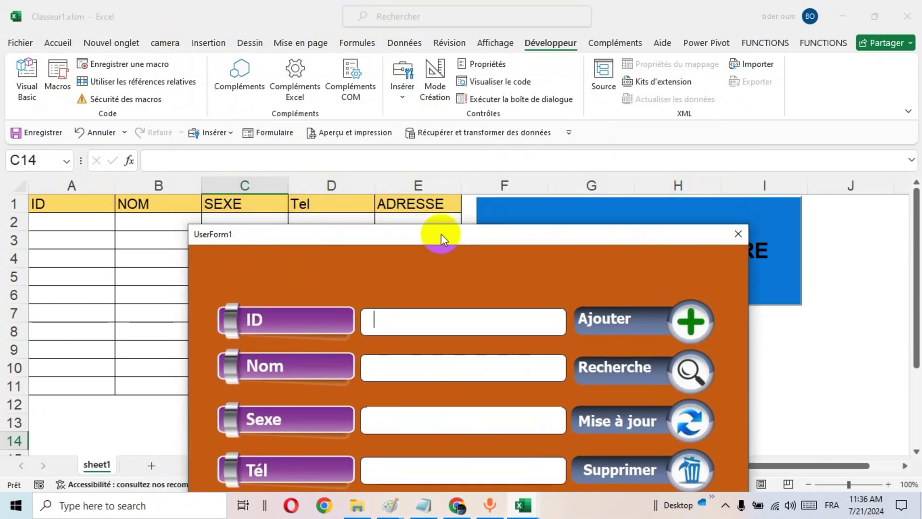
Enter ID AZ100 with a name, Homme, a phone number and an address, then add it with Ajouter.
text(A)
text(Z1)
text(00)
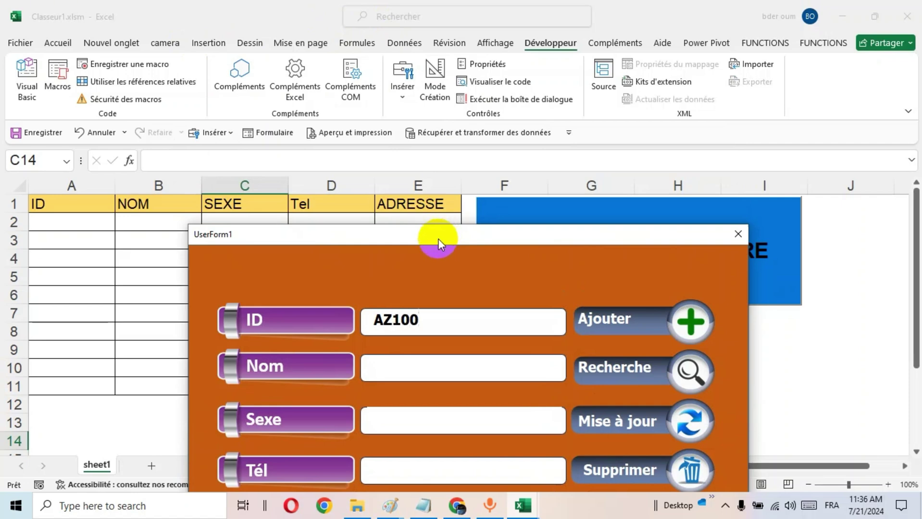
drag(439, 239, 551, 129)
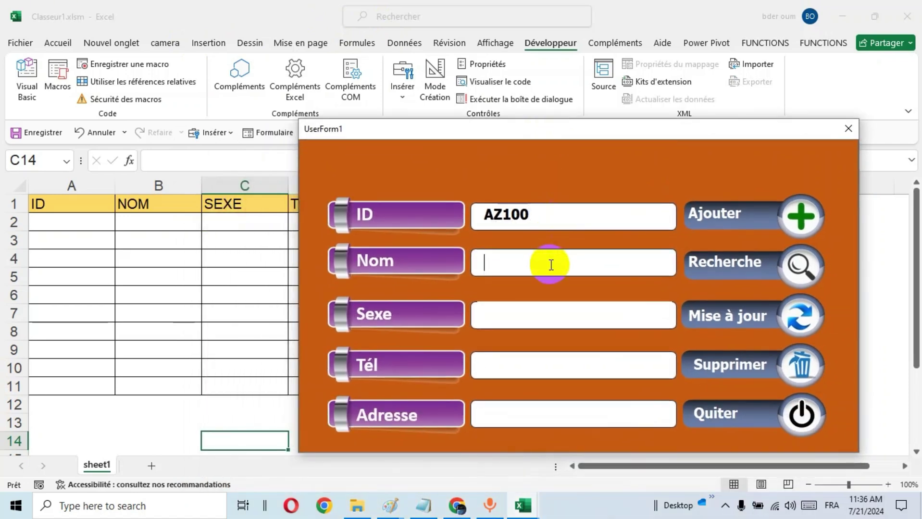
text(Pau)
text(Homme)
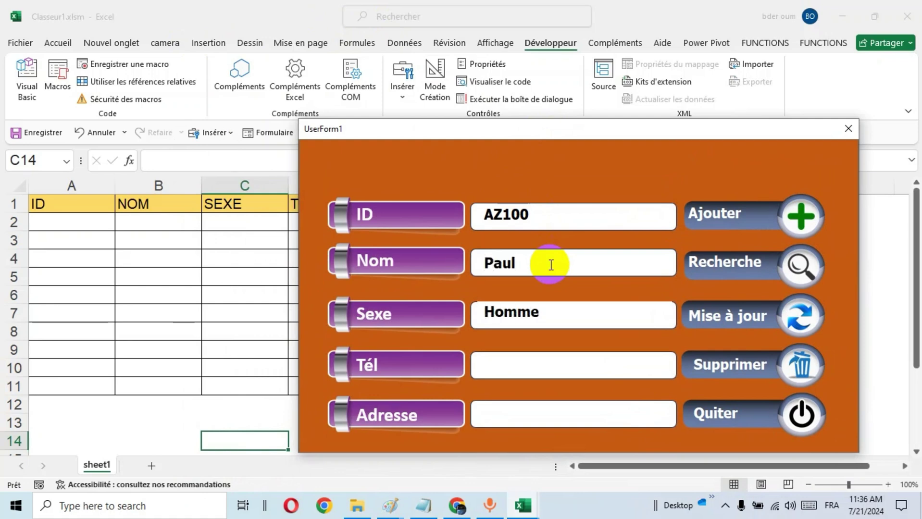
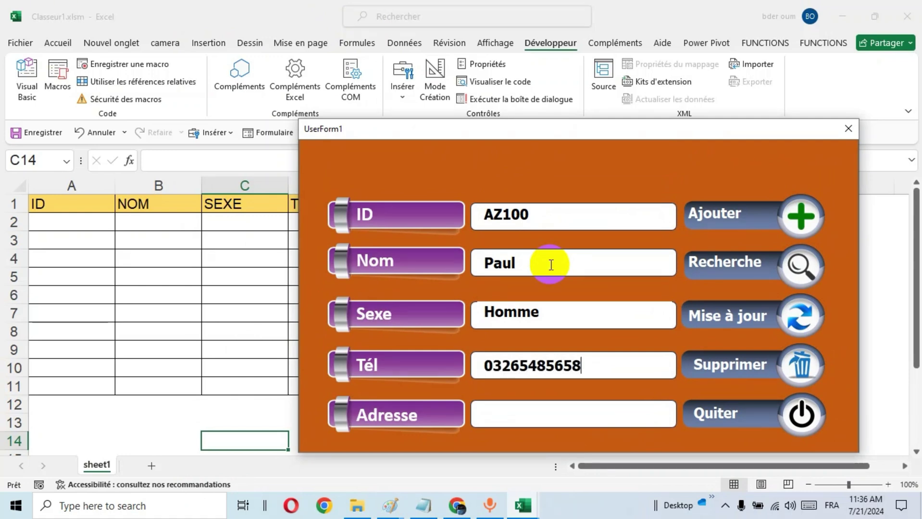
click(570, 417)
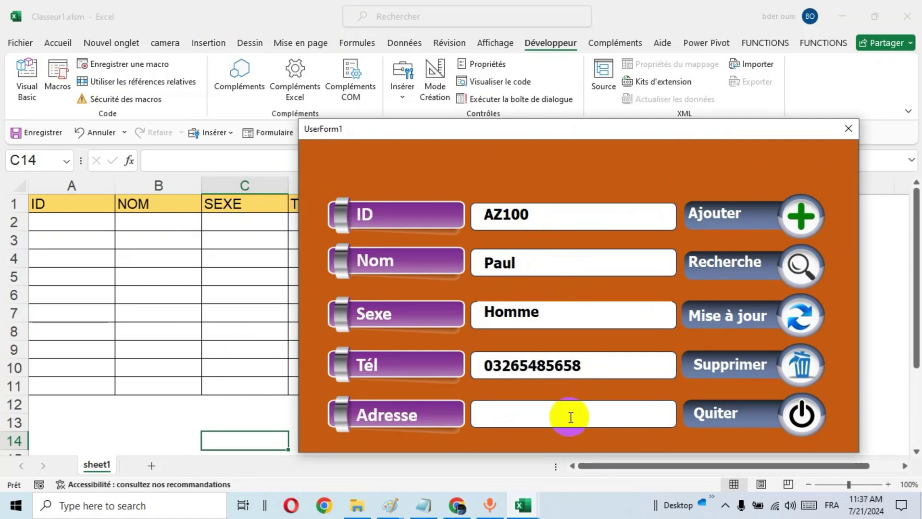
text(France)
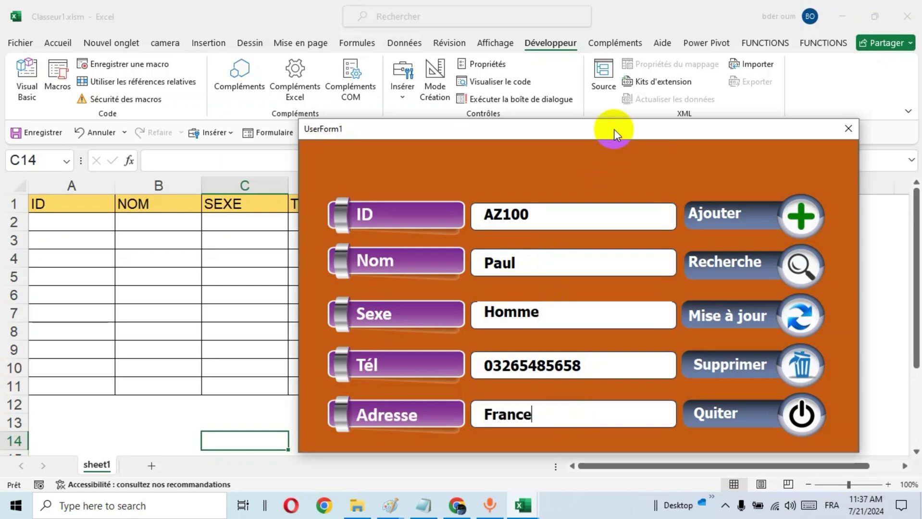
drag(614, 130, 603, 98)
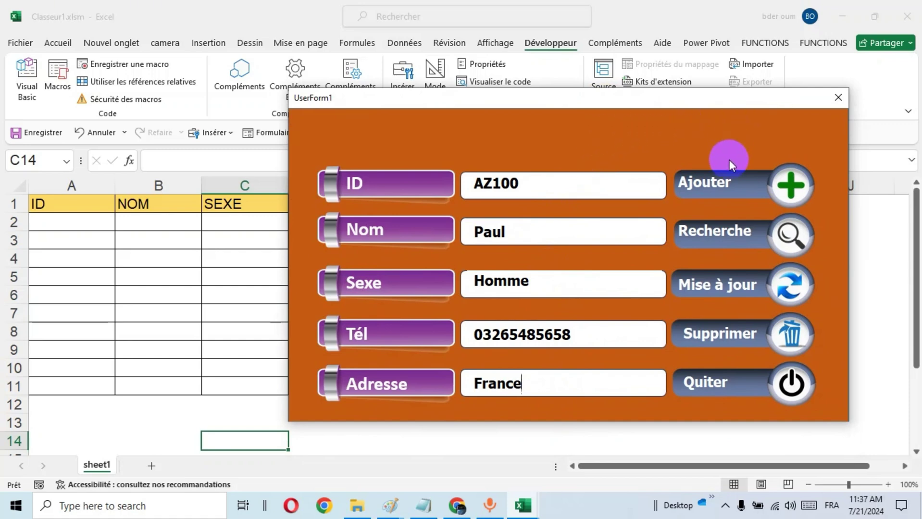
click(722, 183)
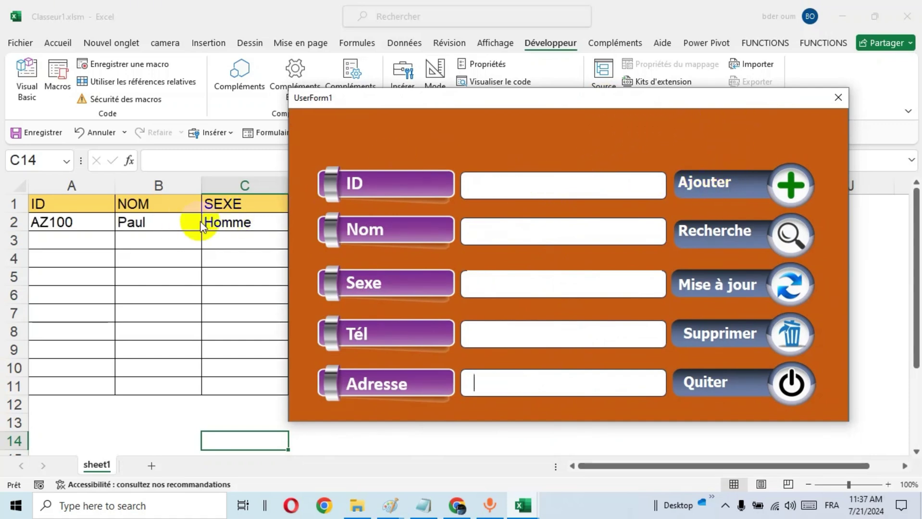
mouse_move(570, 98)
mouse_down()
mouse_move(535, 282)
mouse_move(559, 35)
mouse_move(542, 162)
mouse_up()
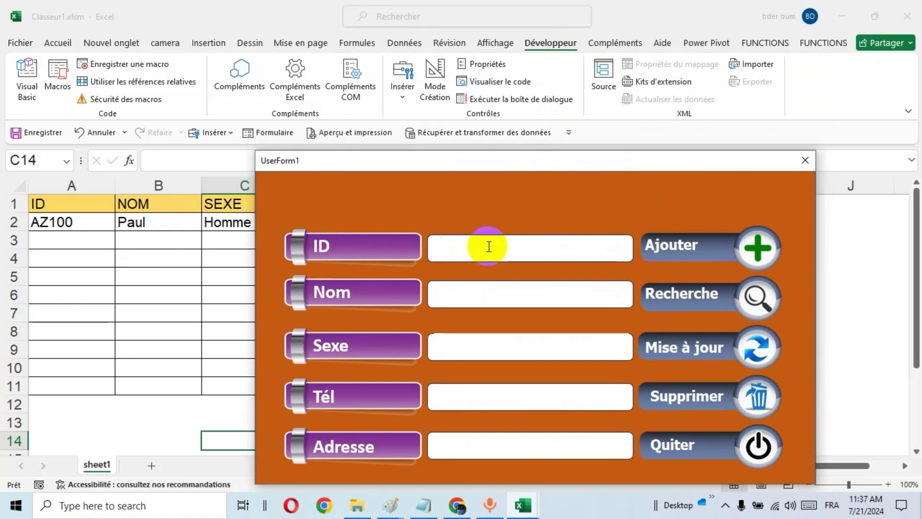
Load record AZ100 with Recherche, lengthen its Nom, and save it with Mise à jour.
click(489, 247)
text(A)
text(Z100)
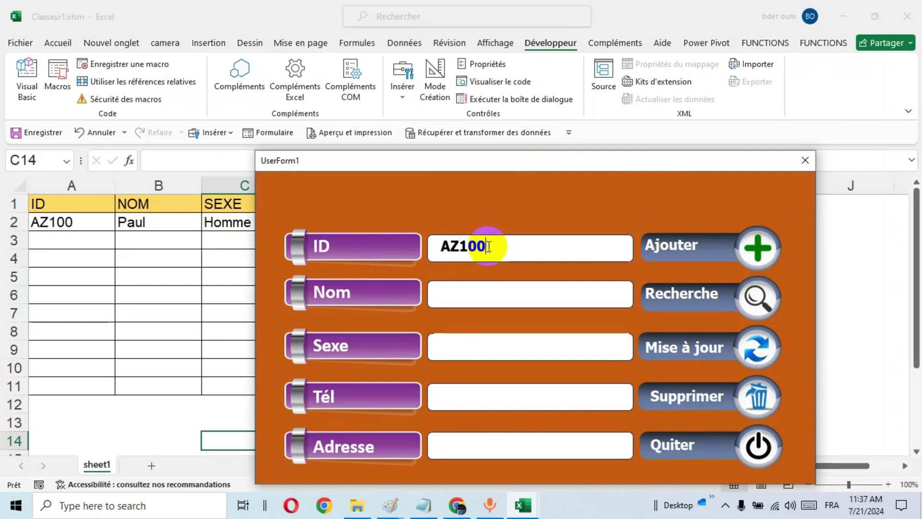
click(685, 297)
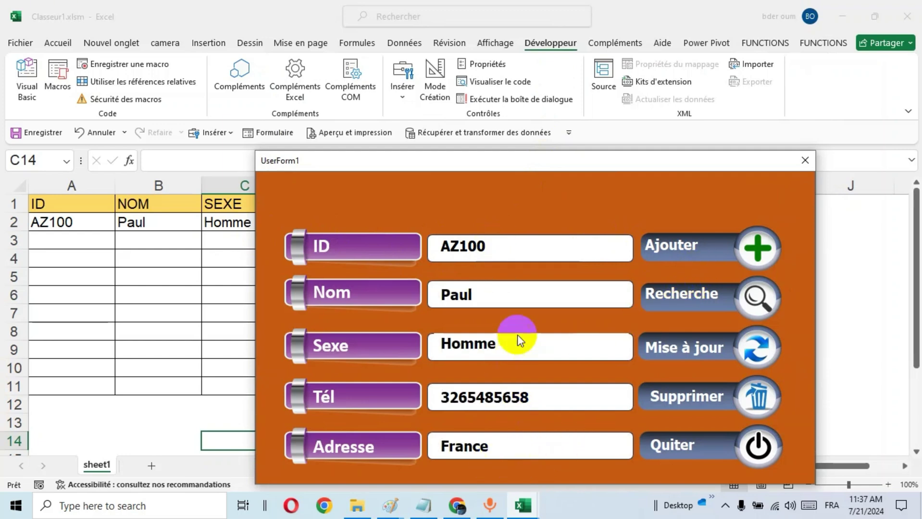
drag(526, 156, 537, 93)
click(511, 226)
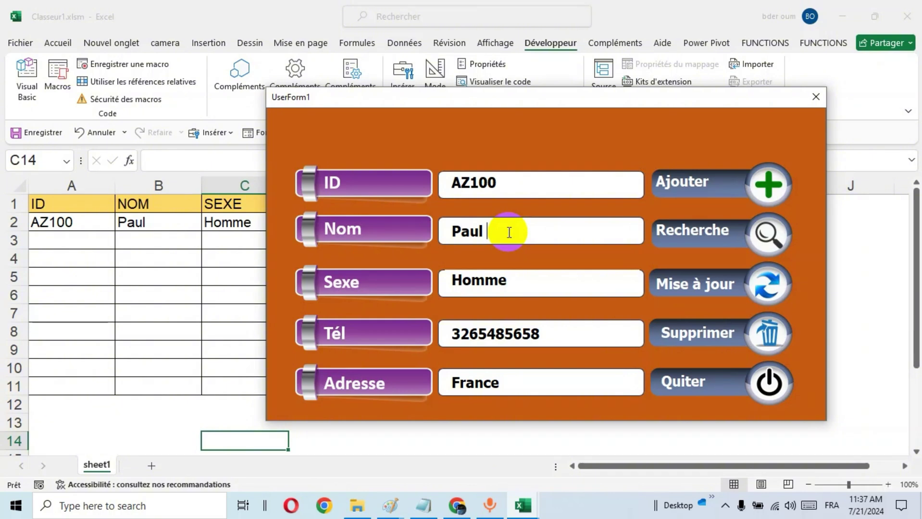
text(doglas)
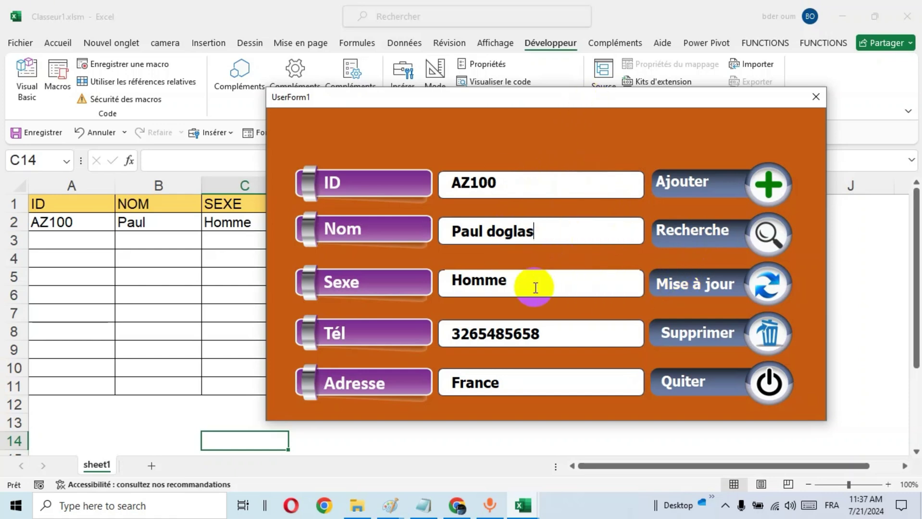
click(695, 287)
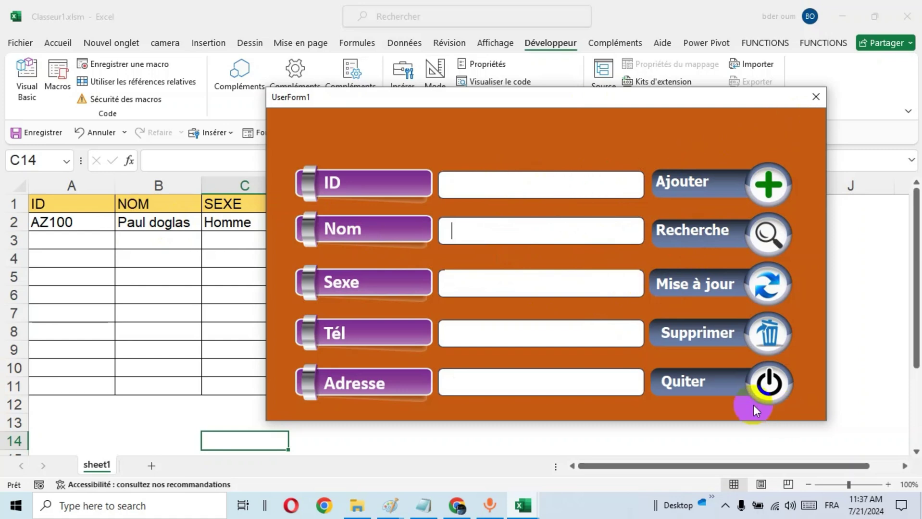
Look up AZ100 again, delete it with Supprimer, and close the form.
click(520, 184)
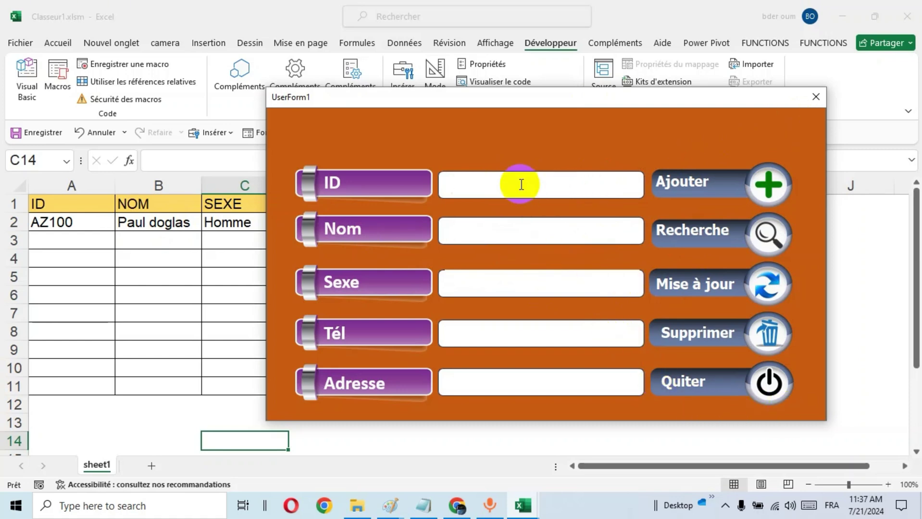
text(Az)
key(BackSpace)
text(Z1)
text(00)
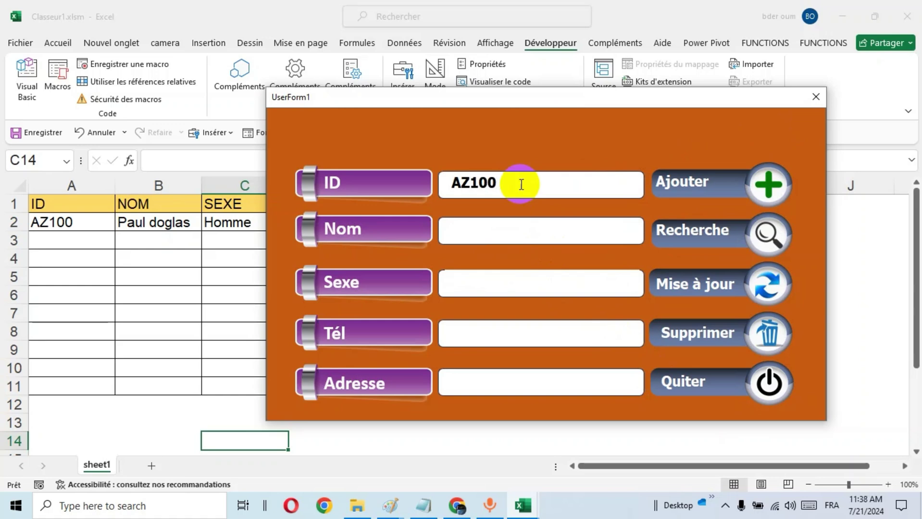
click(718, 230)
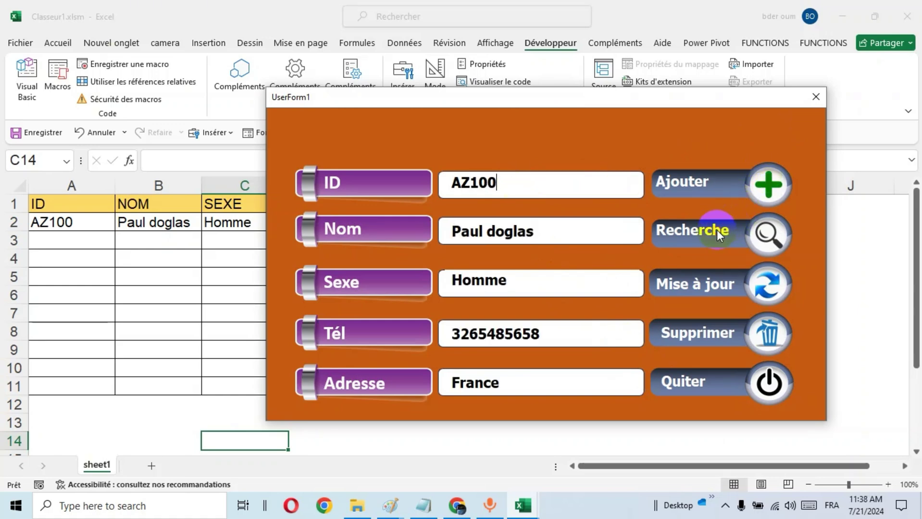
click(707, 333)
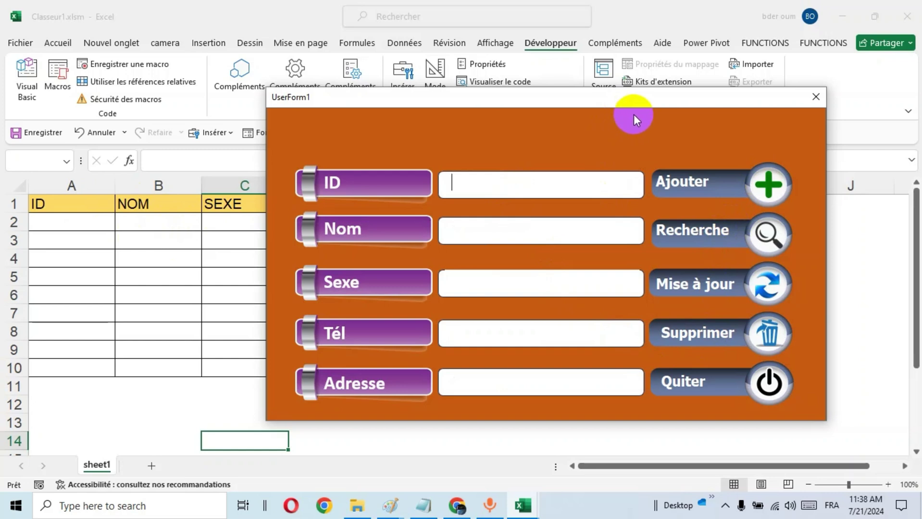
click(696, 390)
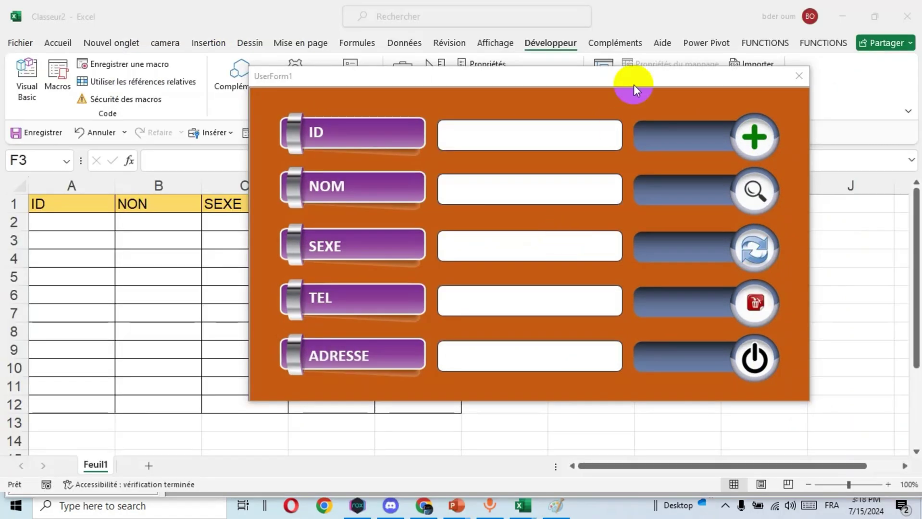
Move the running data-entry form to the left and close it.
mouse_move(634, 84)
mouse_down()
mouse_move(502, 90)
mouse_move(526, 71)
mouse_up()
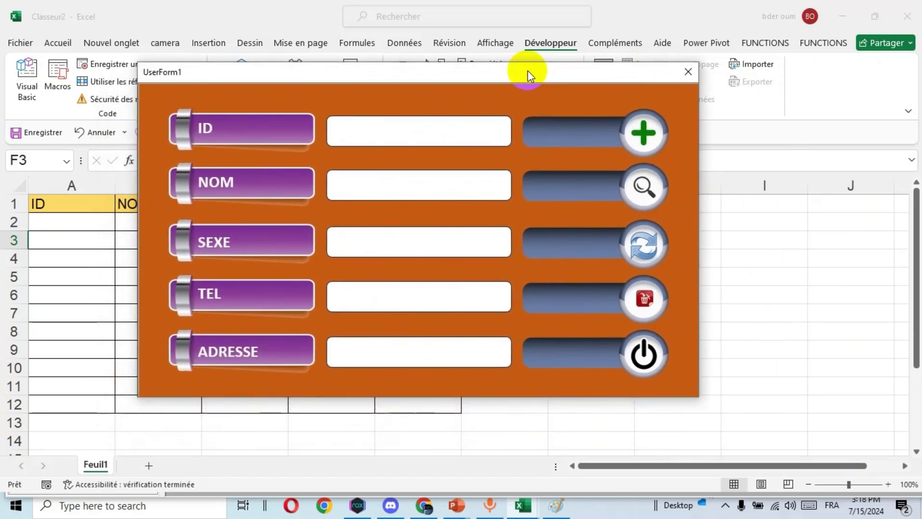
click(687, 72)
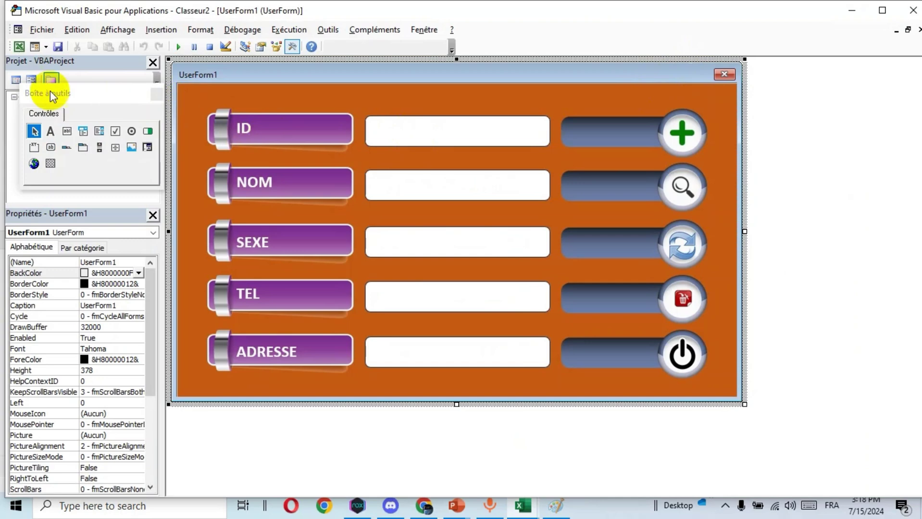
Return to the workbook and start a Save As with the file name FORM.
click(19, 47)
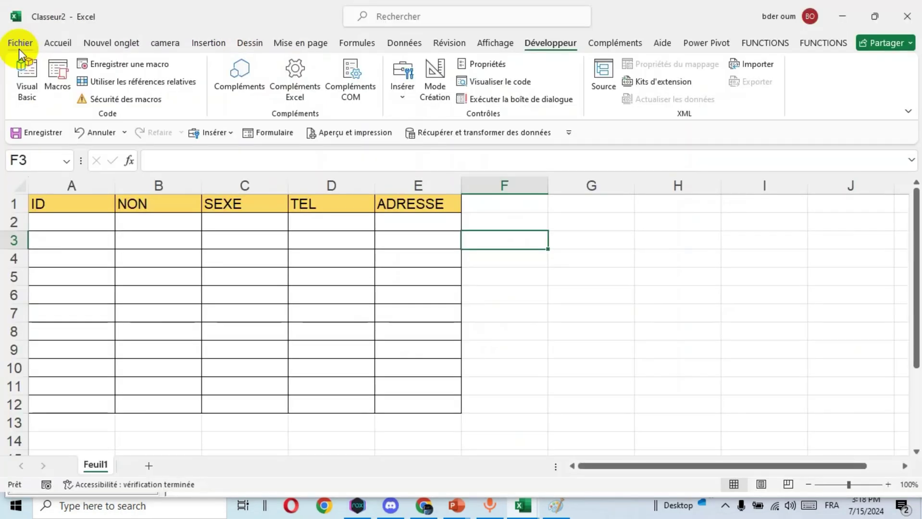
click(19, 43)
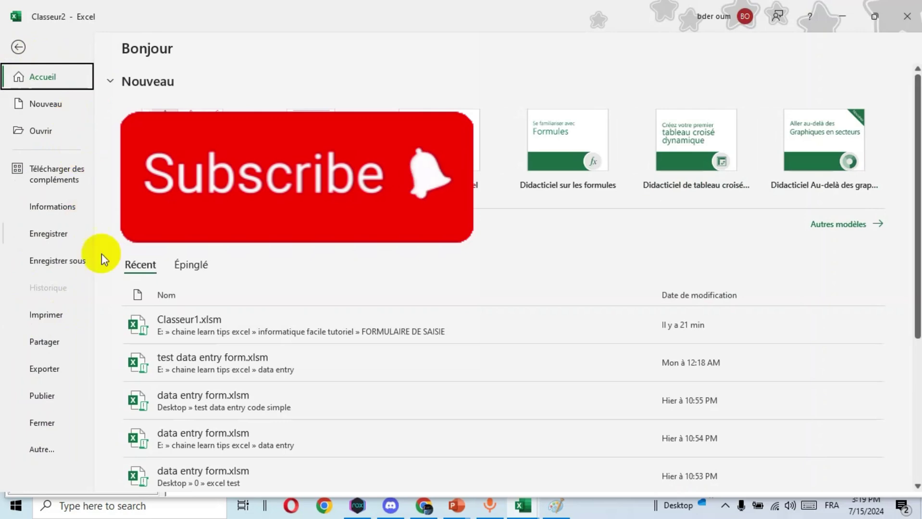
click(72, 266)
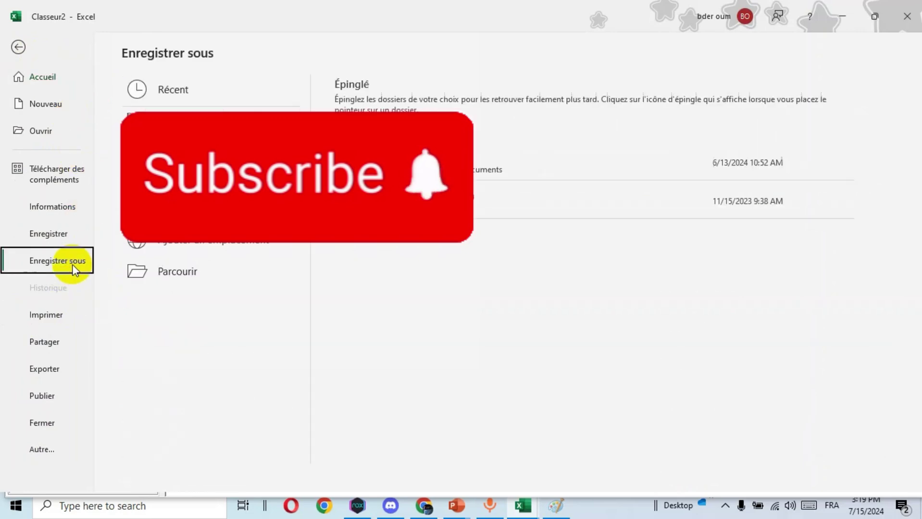
click(181, 274)
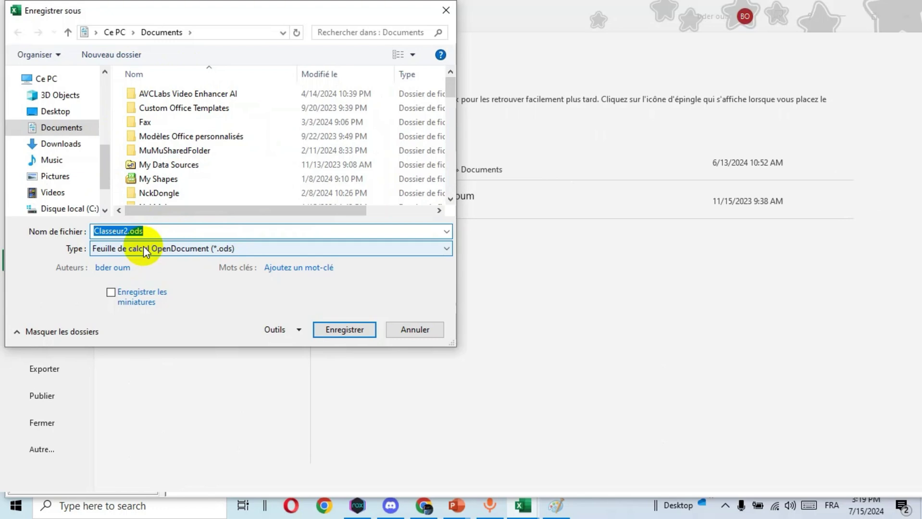
text(FORM)
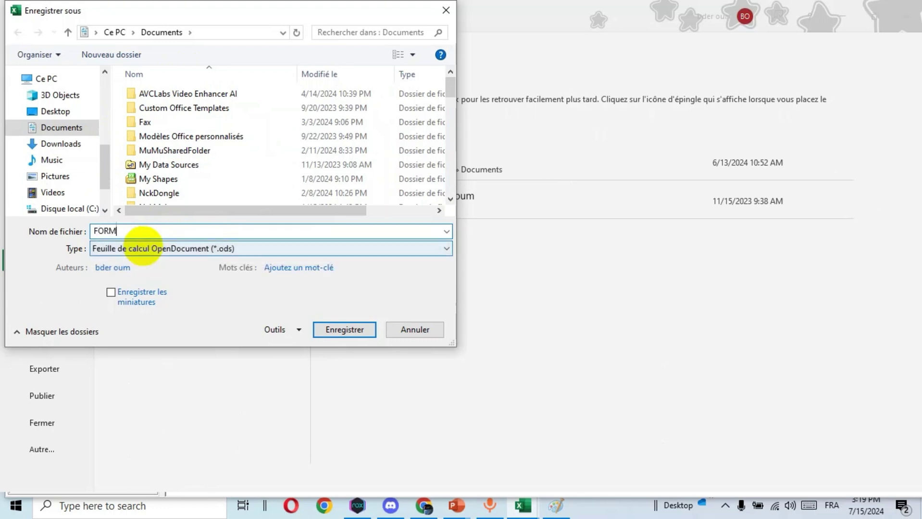
Choose the macro-enabled workbook (.xlsm) type and save it into the Desktop's 0 folder.
click(153, 254)
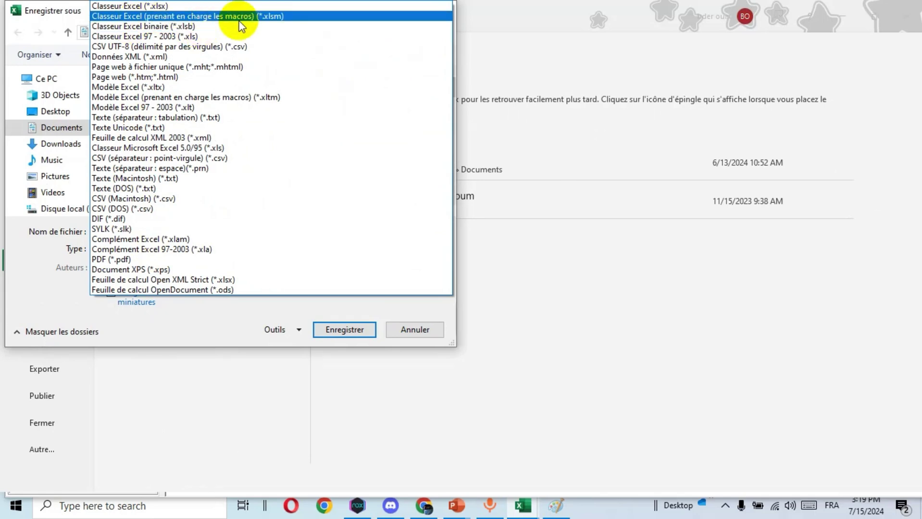
click(208, 17)
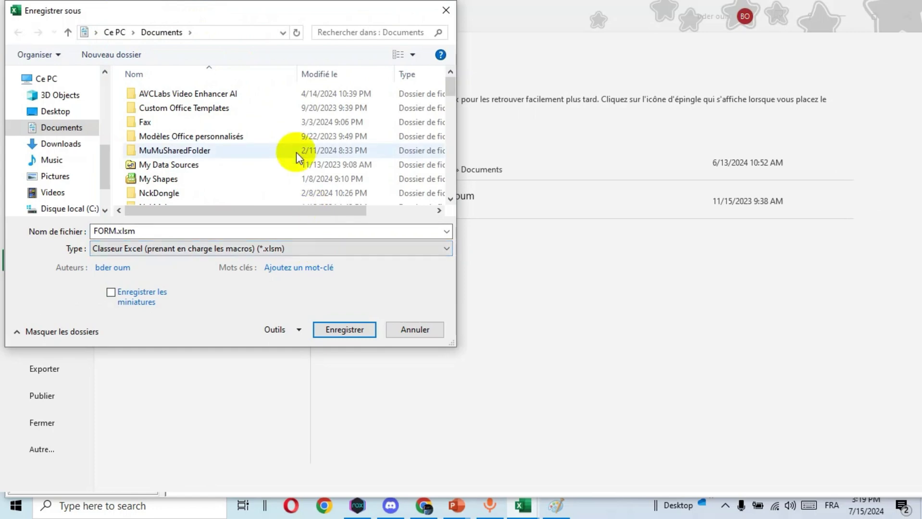
click(68, 115)
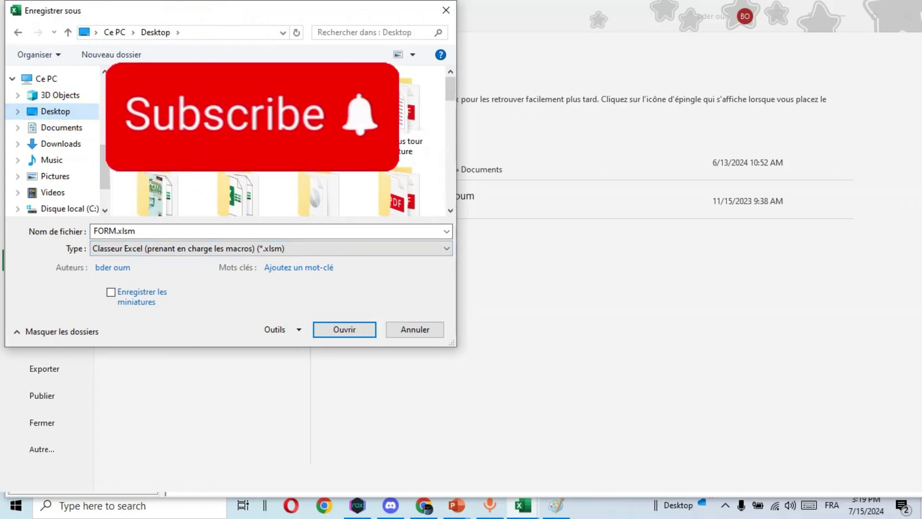
click(353, 336)
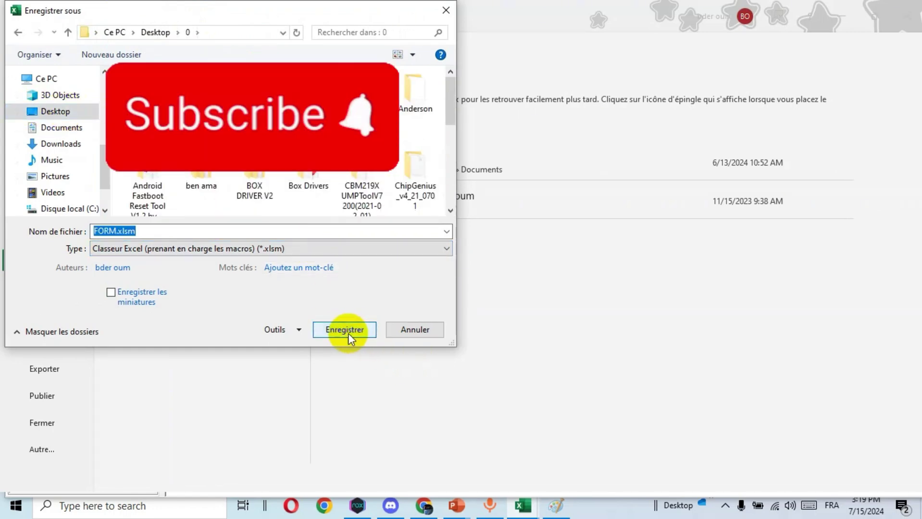
click(352, 335)
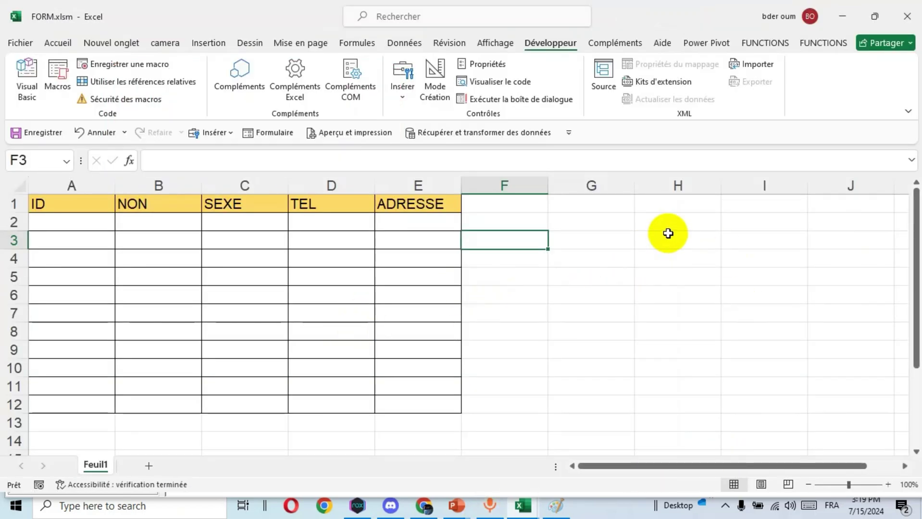
click(635, 260)
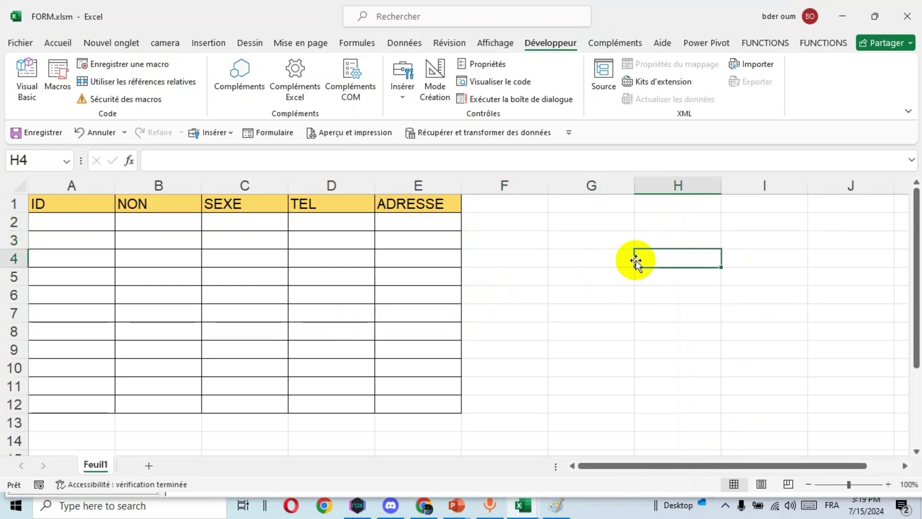